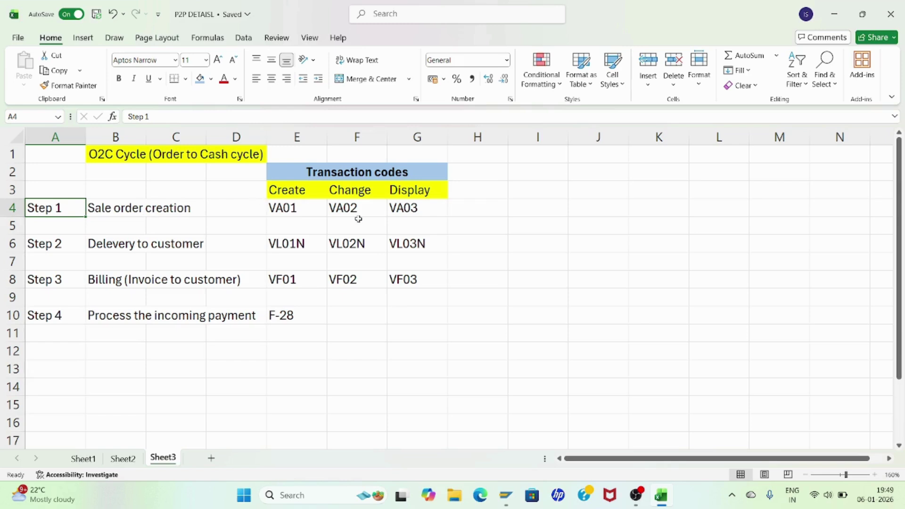
{"action": "left_click", "coordinate": [347, 170]}
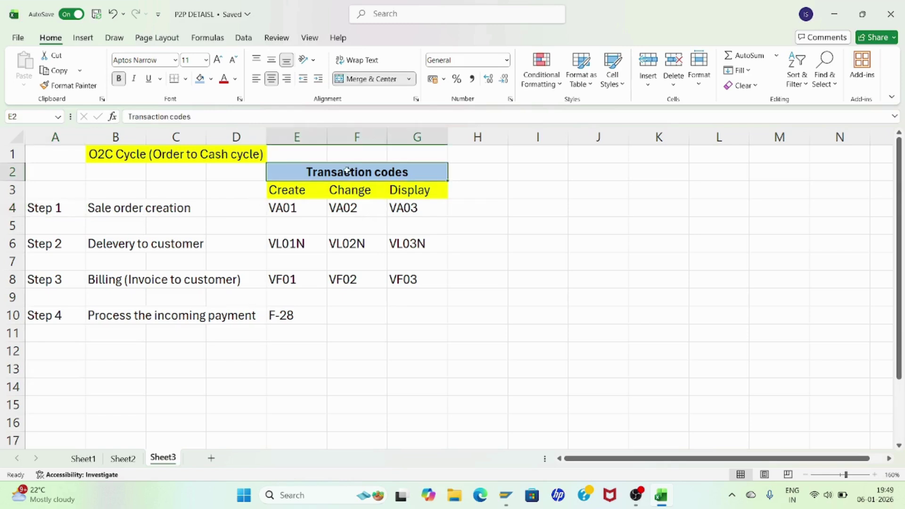
{"action": "left_click", "coordinate": [285, 212]}
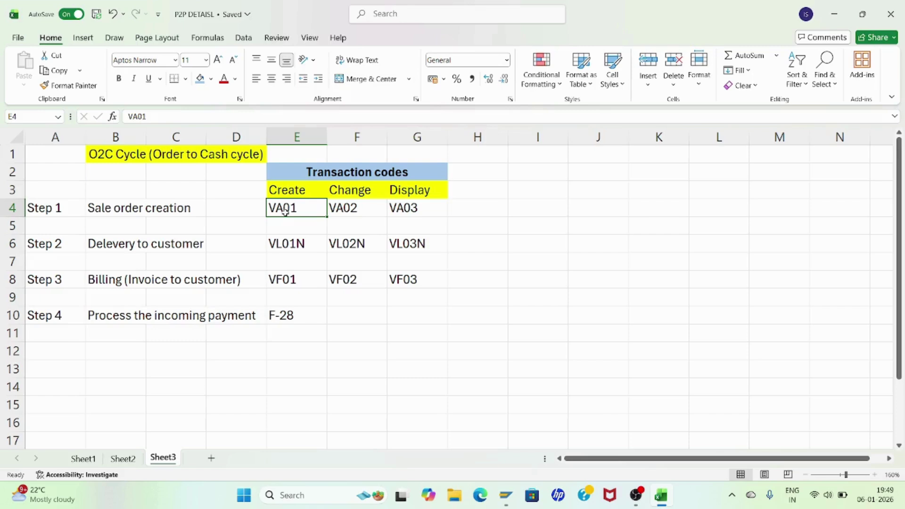
{"action": "left_click", "coordinate": [350, 211]}
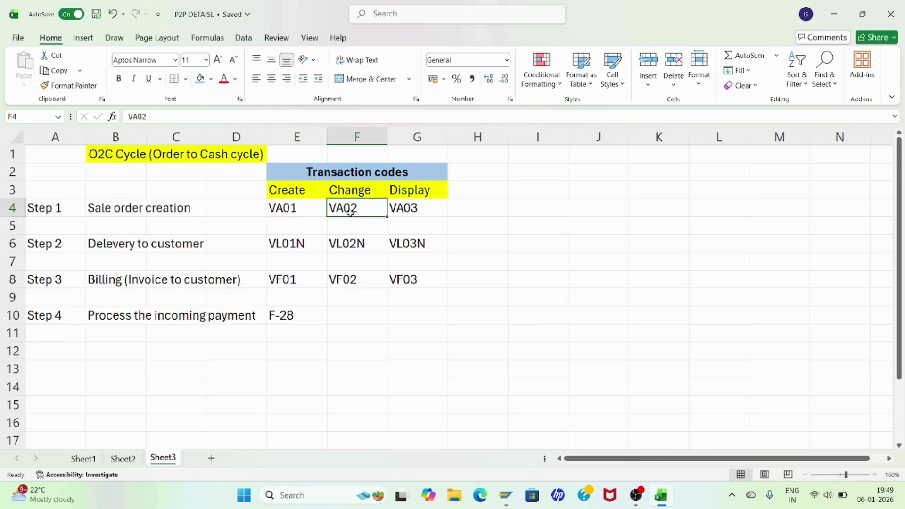
{"action": "left_click", "coordinate": [413, 211]}
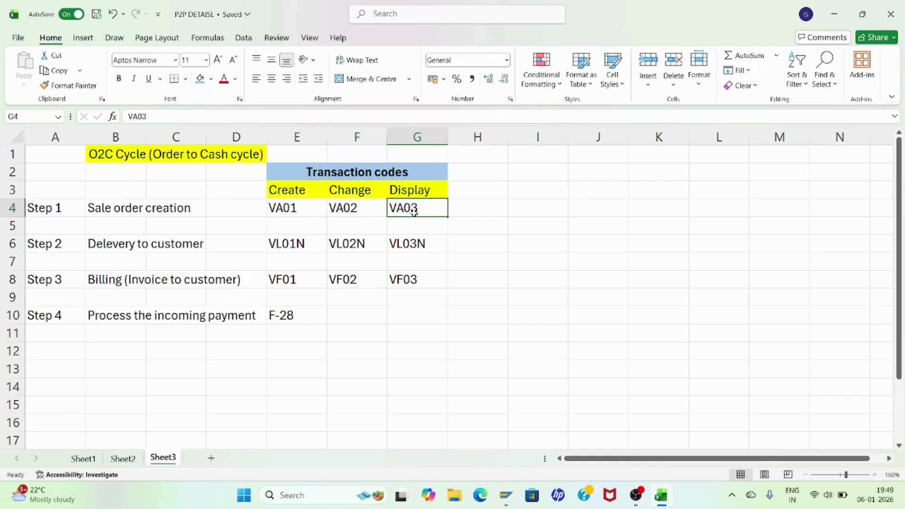
Add the note "There is no accounting impact" in H4 beside the sale order creation codes.
{"action": "left_click", "coordinate": [496, 212]}
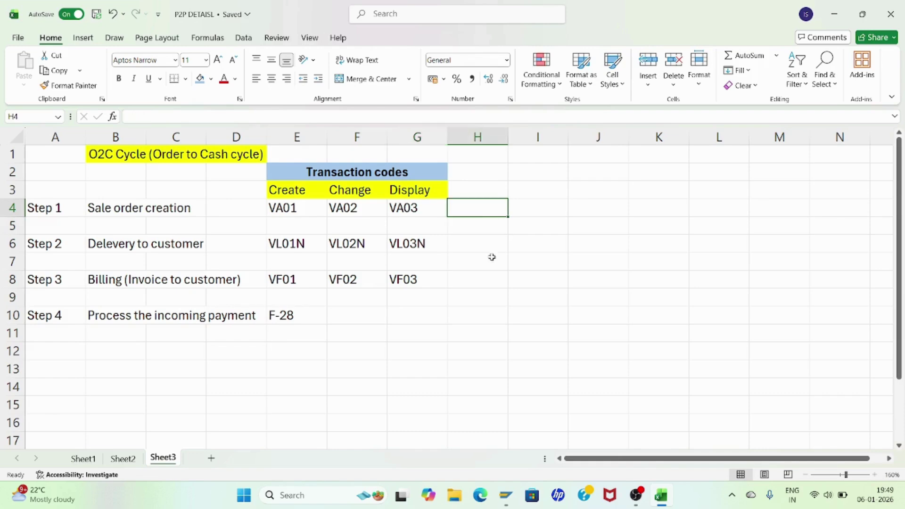
{"action": "type", "text": "There is"}
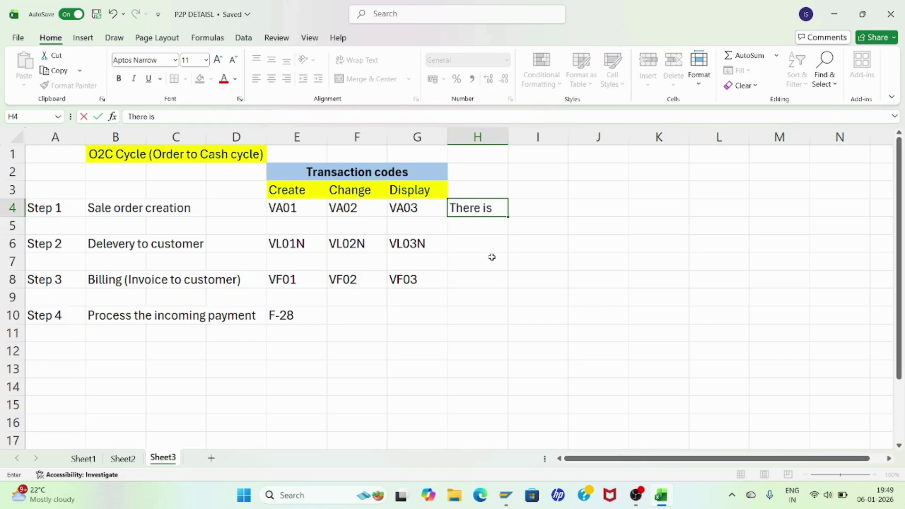
{"action": "type", "text": " no accounting impact"}
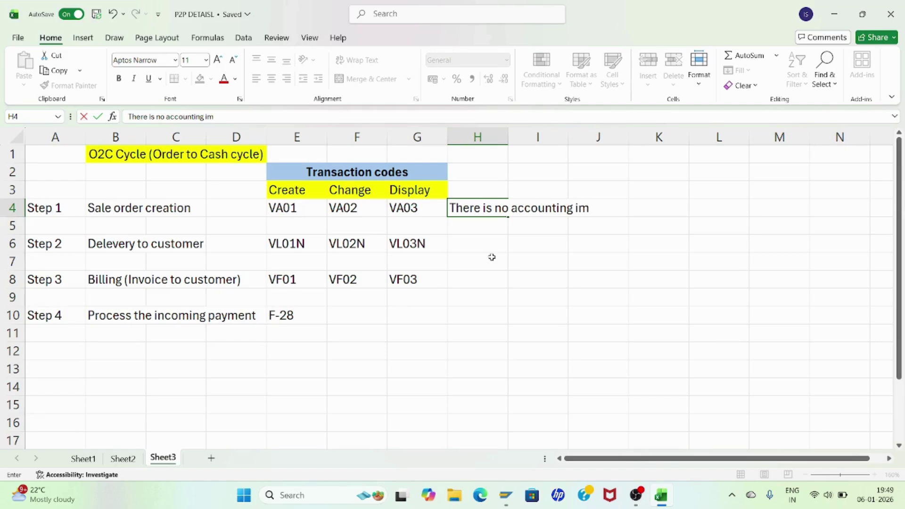
{"action": "key", "text": "Return"}
{"action": "key", "text": "Return"}
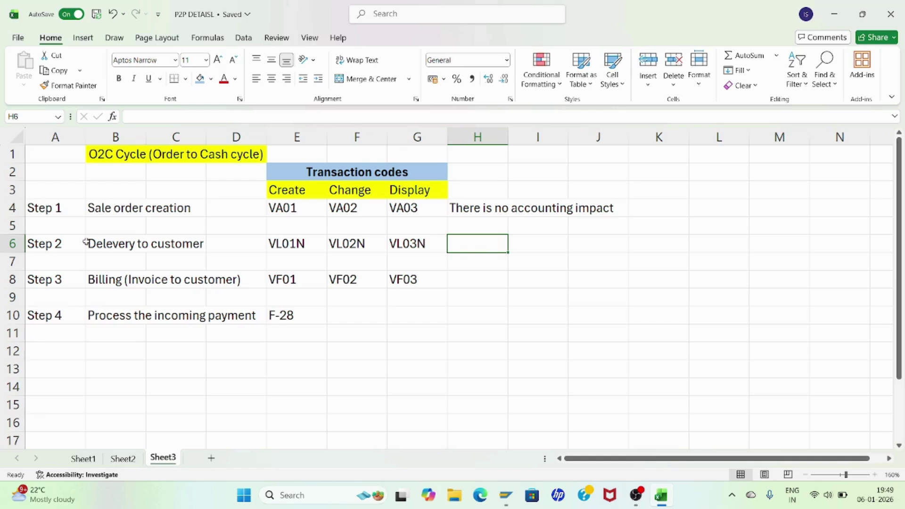
{"action": "left_click", "coordinate": [62, 245]}
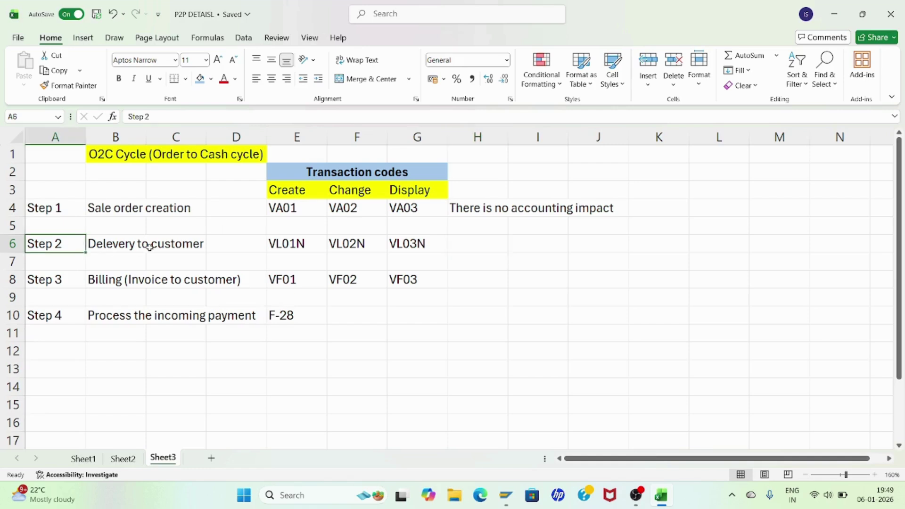
{"action": "left_click", "coordinate": [131, 247]}
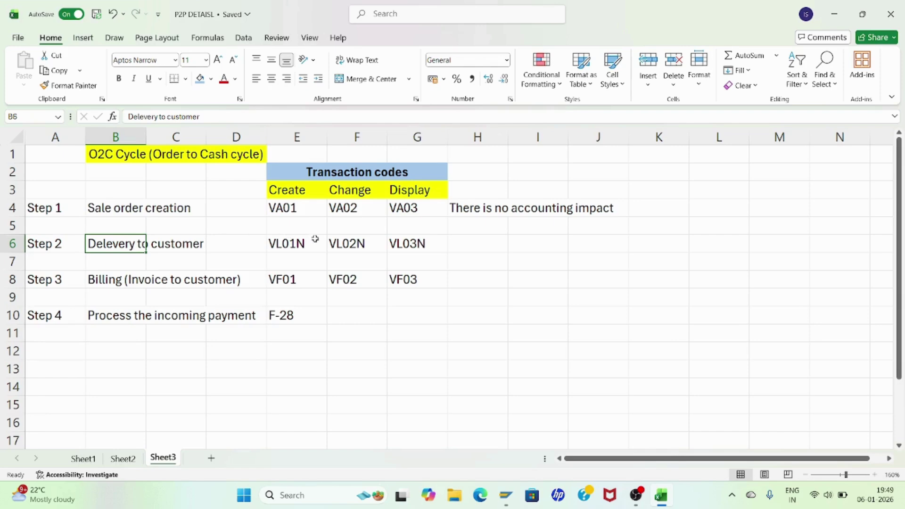
{"action": "left_click", "coordinate": [300, 244]}
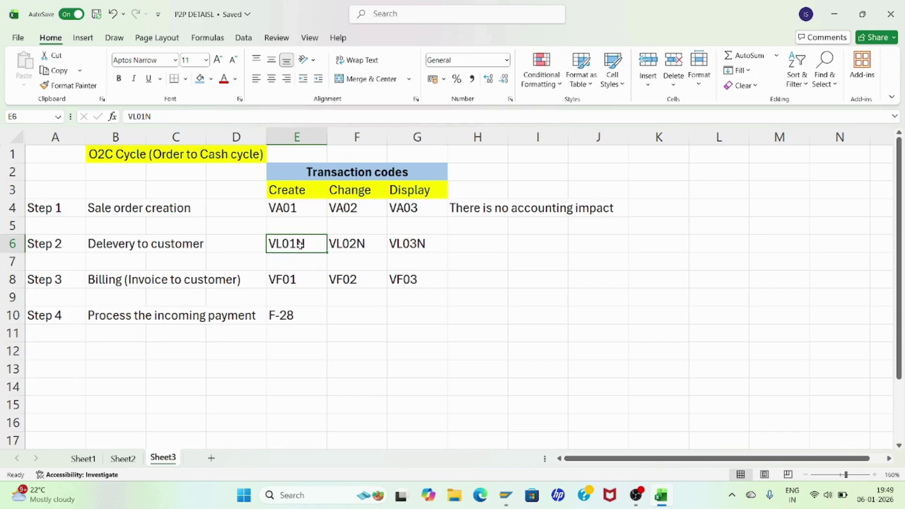
{"action": "left_click", "coordinate": [357, 244]}
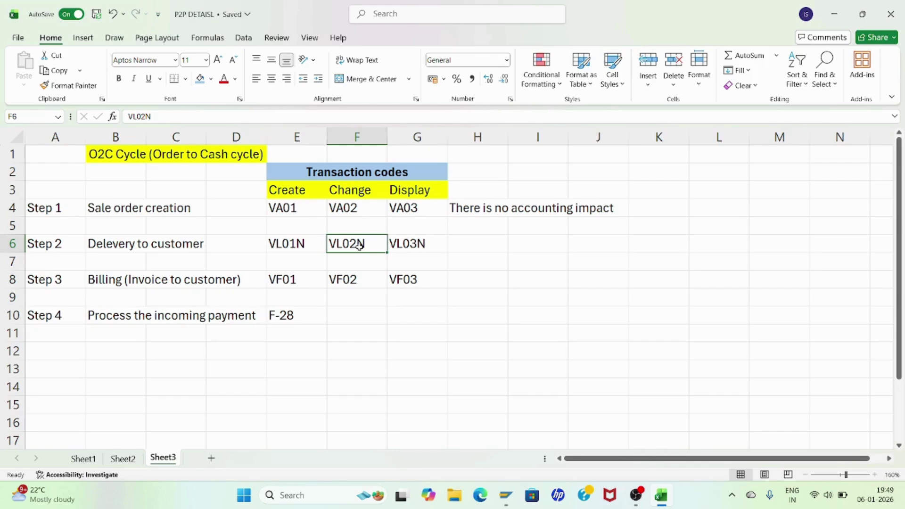
{"action": "left_click", "coordinate": [417, 245]}
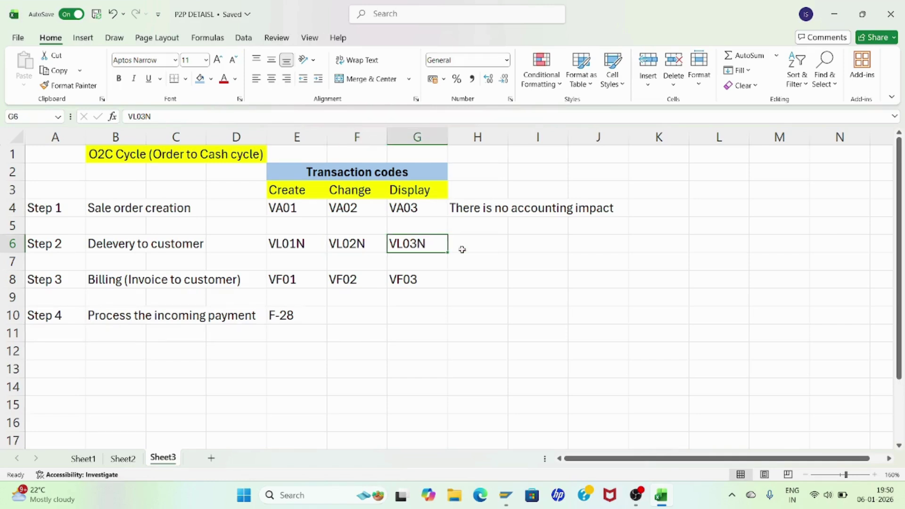
Label the delivery step with "Accounting entry" in H6, beside its transaction codes.
{"action": "left_click", "coordinate": [480, 248]}
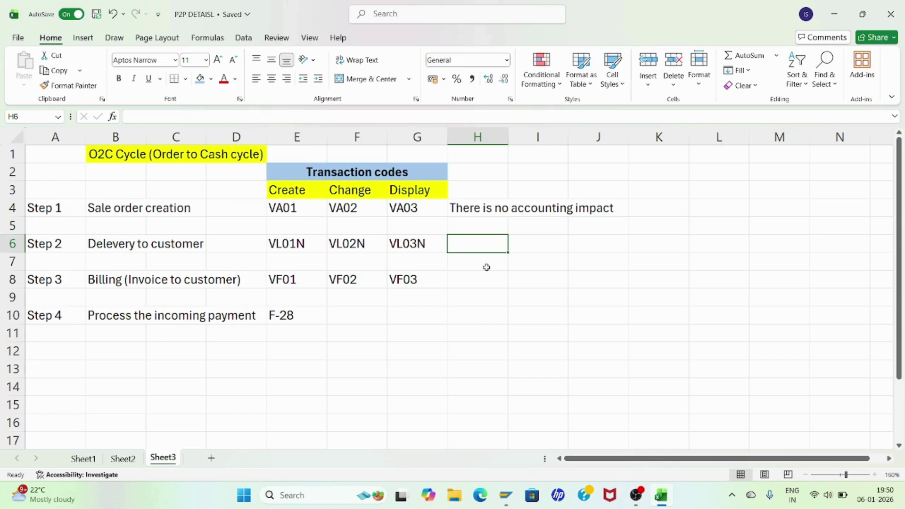
{"action": "type", "text": "Accounting"}
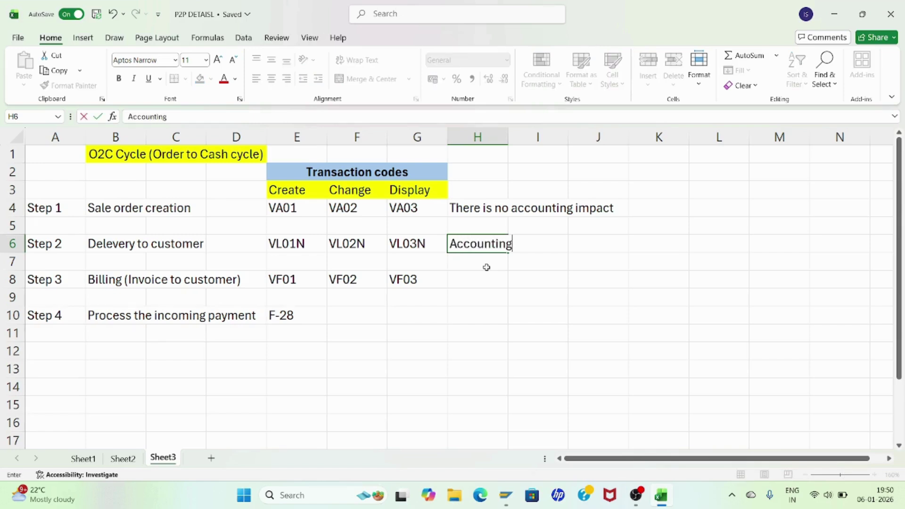
{"action": "type", "text": " entry"}
{"action": "key", "text": "Return"}
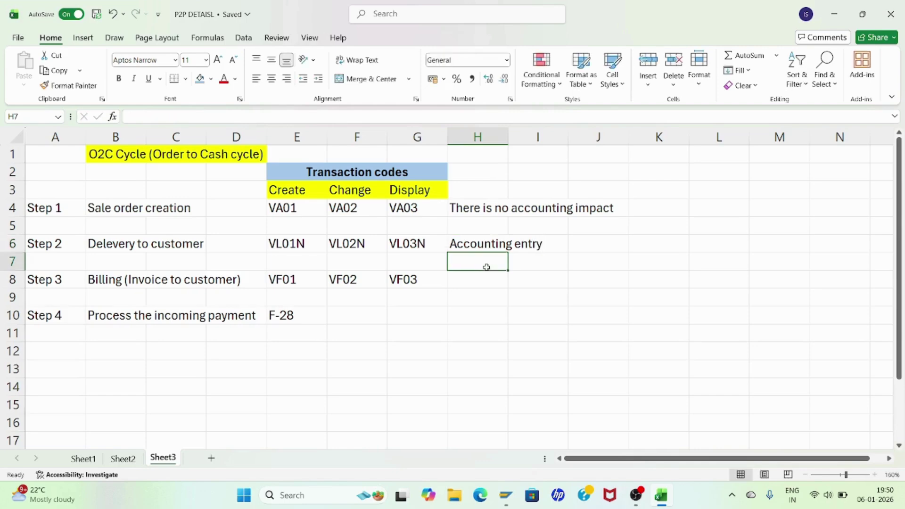
Enter the delivery posting: "Dr" and "COGS" in J6:K6, "Cr" and "Stock account" in J7:K7.
{"action": "left_click", "coordinate": [602, 248]}
{"action": "type", "text": "Dr"}
{"action": "key", "text": "Tab"}
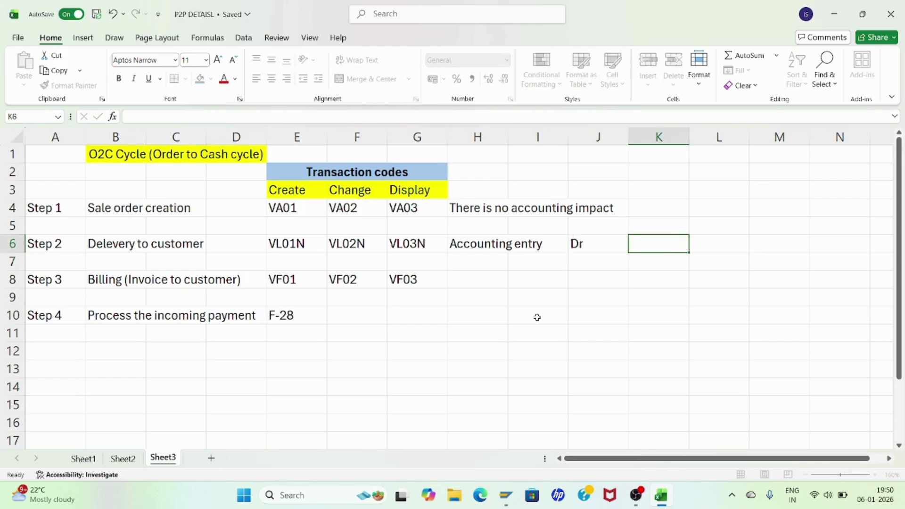
{"action": "type", "text": "COGS"}
{"action": "key", "text": "Return"}
{"action": "type", "text": "Cr"}
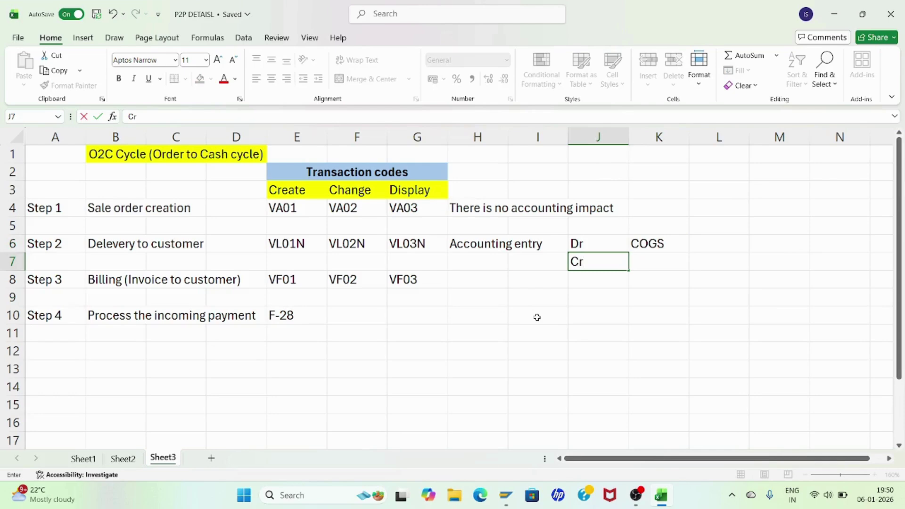
{"action": "key", "text": "Tab"}
{"action": "type", "text": "S"}
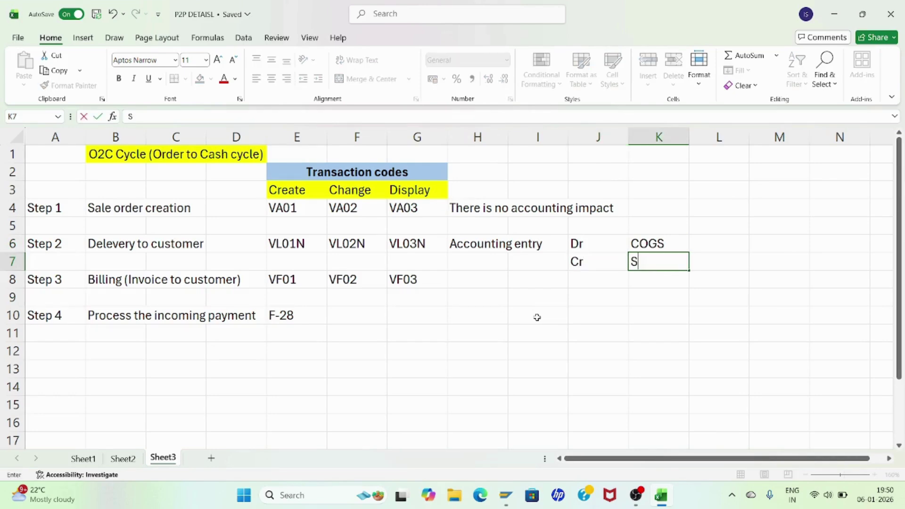
{"action": "type", "text": "tock account"}
{"action": "key", "text": "Return"}
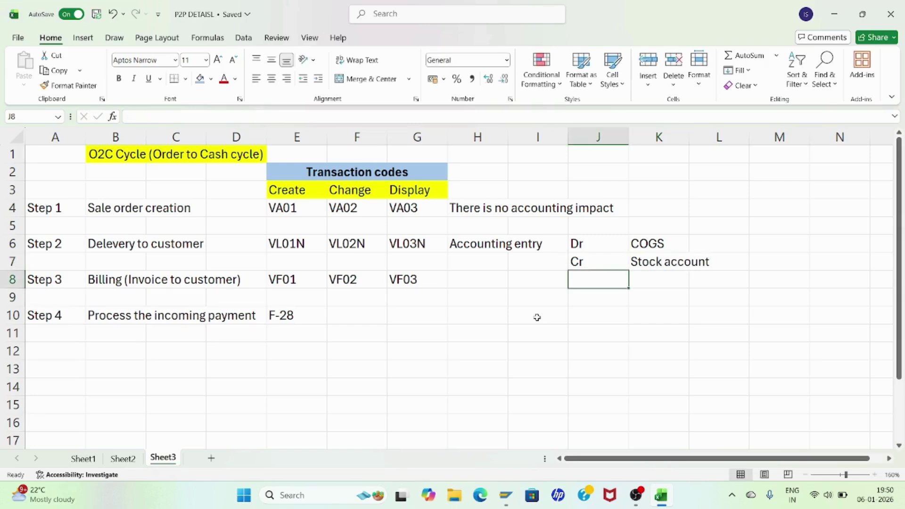
Extend the debit account name in K6 to "COGS account".
{"action": "left_click", "coordinate": [652, 242]}
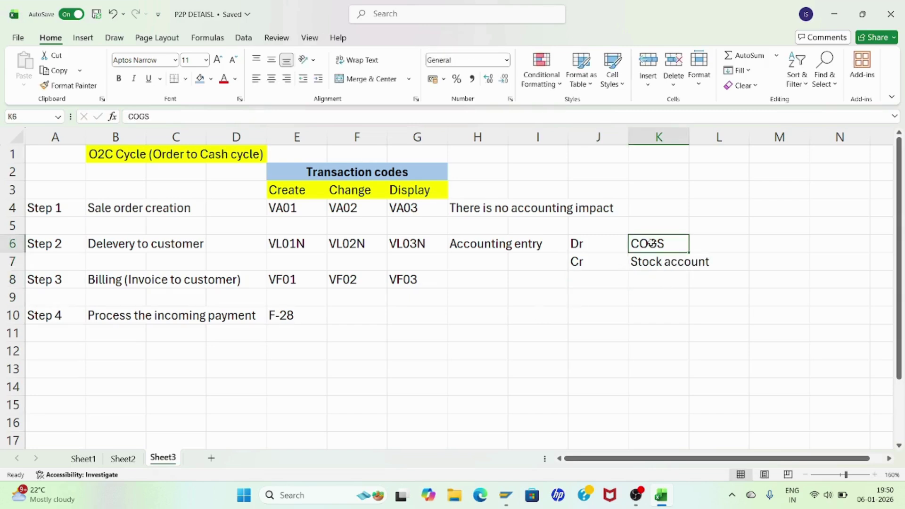
{"action": "left_click", "coordinate": [165, 116]}
{"action": "type", "text": "account"}
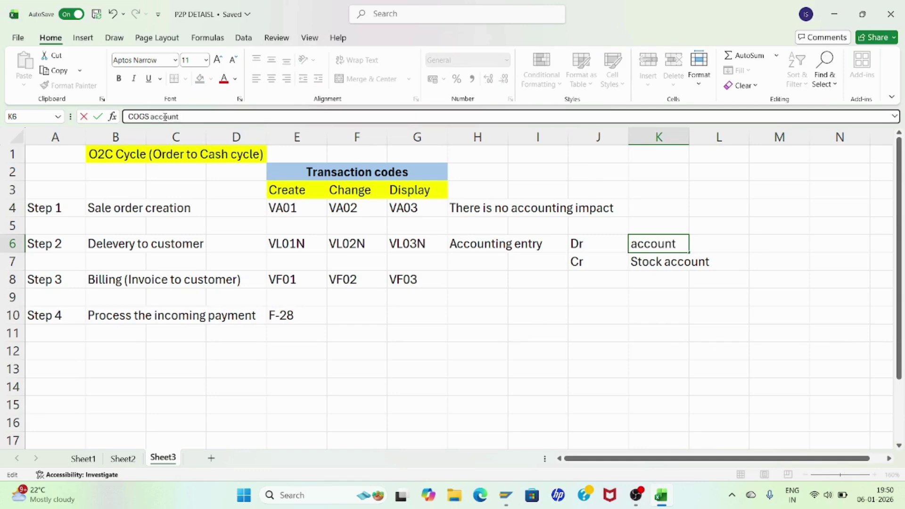
{"action": "key", "text": "Return"}
{"action": "key", "text": "Return"}
{"action": "key", "text": "Return"}
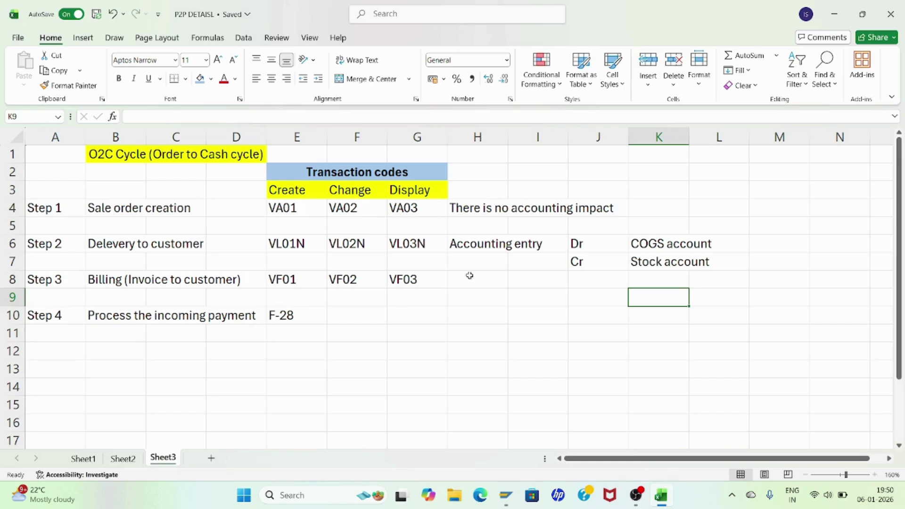
{"action": "left_click", "coordinate": [53, 282]}
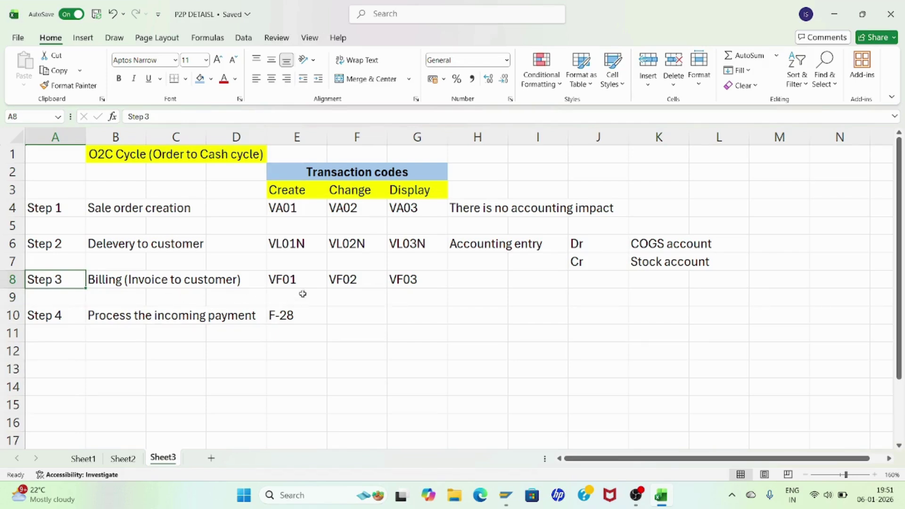
{"action": "left_click", "coordinate": [290, 281]}
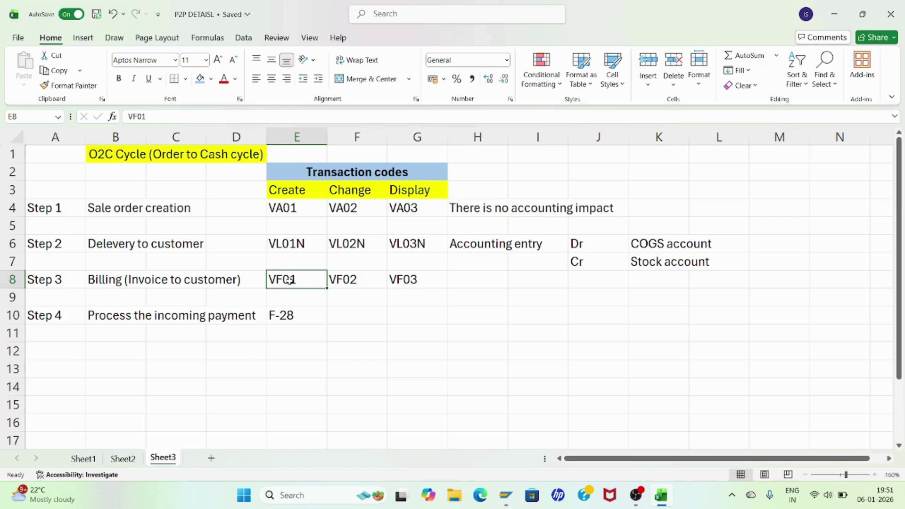
{"action": "left_click", "coordinate": [341, 282]}
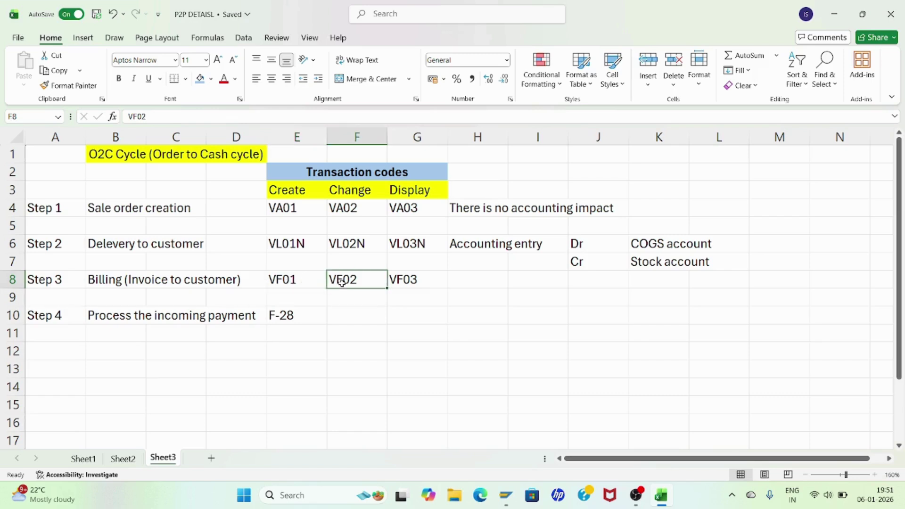
{"action": "left_click", "coordinate": [408, 283]}
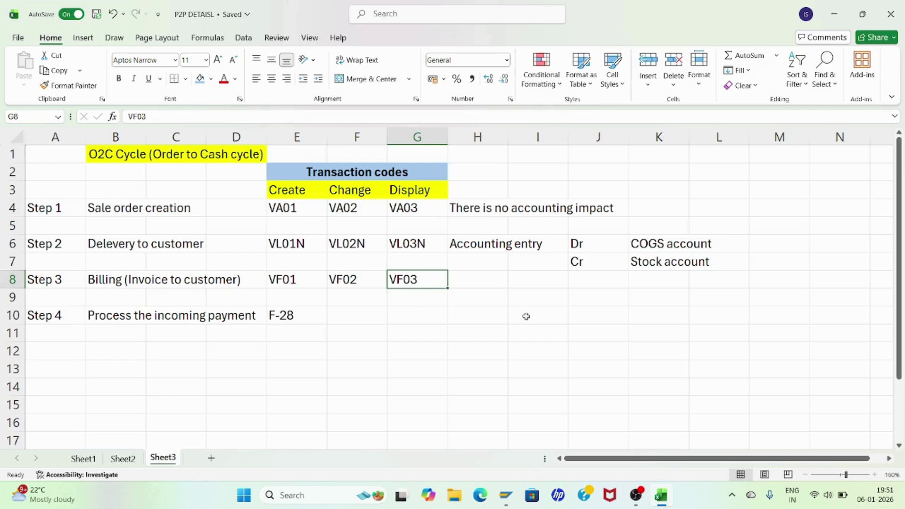
{"action": "left_click", "coordinate": [499, 293]}
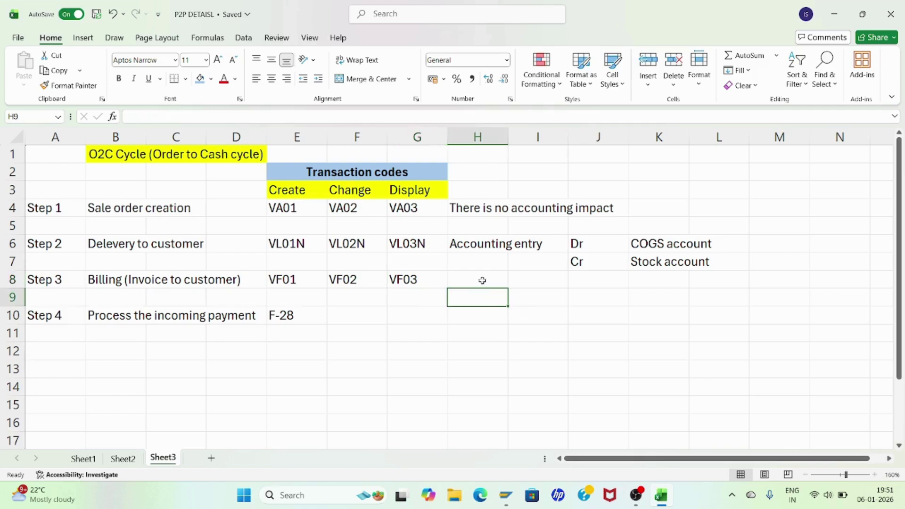
Label the billing step with "Accounting entry" in H8, beside its transaction codes.
{"action": "left_click", "coordinate": [479, 280]}
{"action": "type", "text": "Acc"}
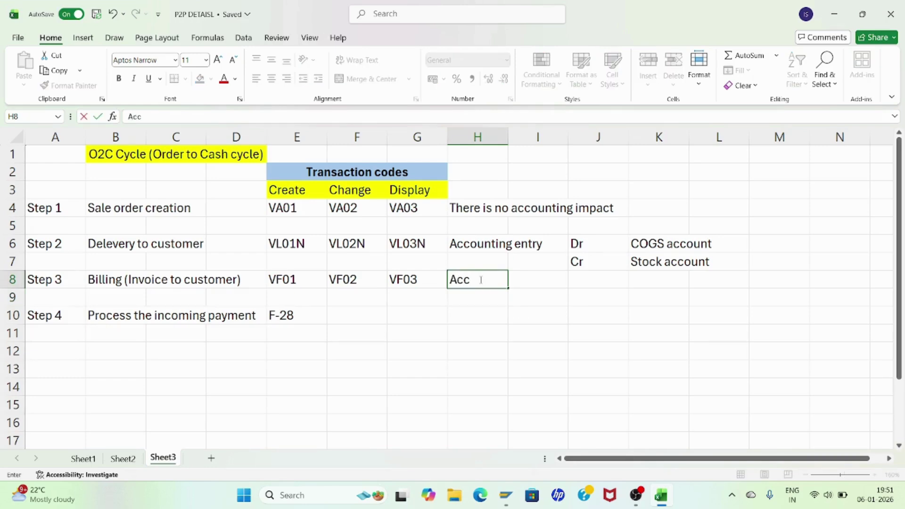
{"action": "type", "text": "ounting entry"}
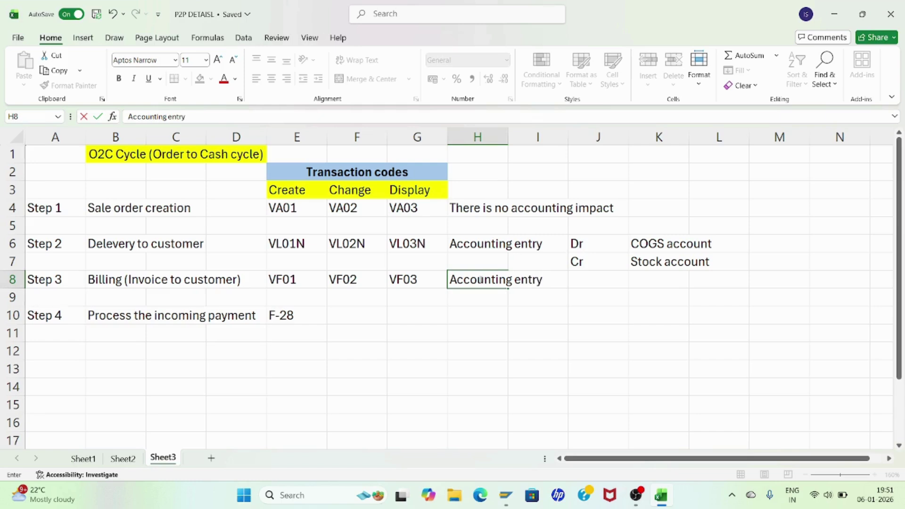
{"action": "key", "text": "Return"}
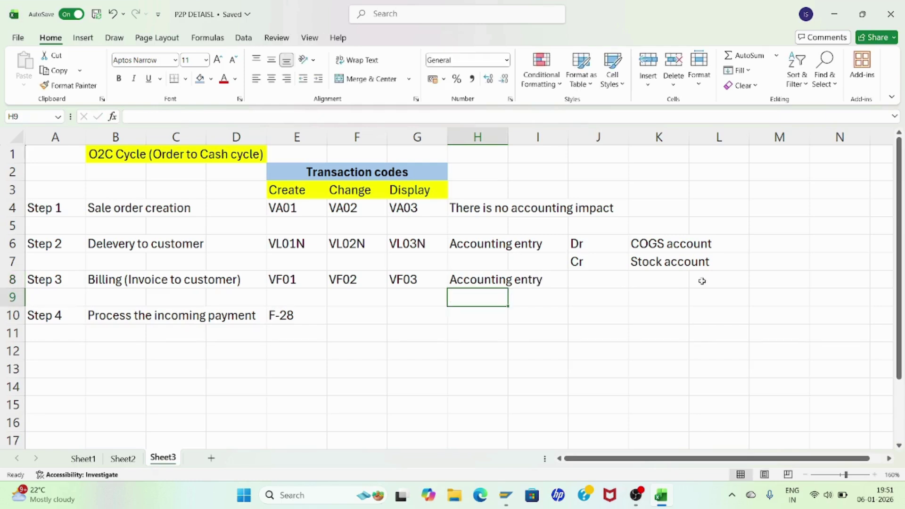
Enter the debit line of the billing posting: "Dr" in J8 and "Customer" in K8.
{"action": "left_click", "coordinate": [599, 284]}
{"action": "type", "text": "Dr"}
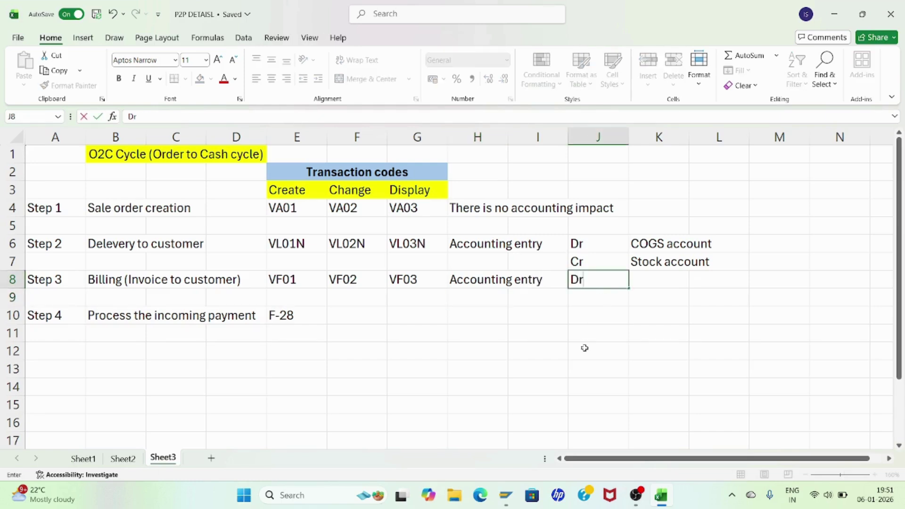
{"action": "key", "text": "Tab"}
{"action": "type", "text": "Customer"}
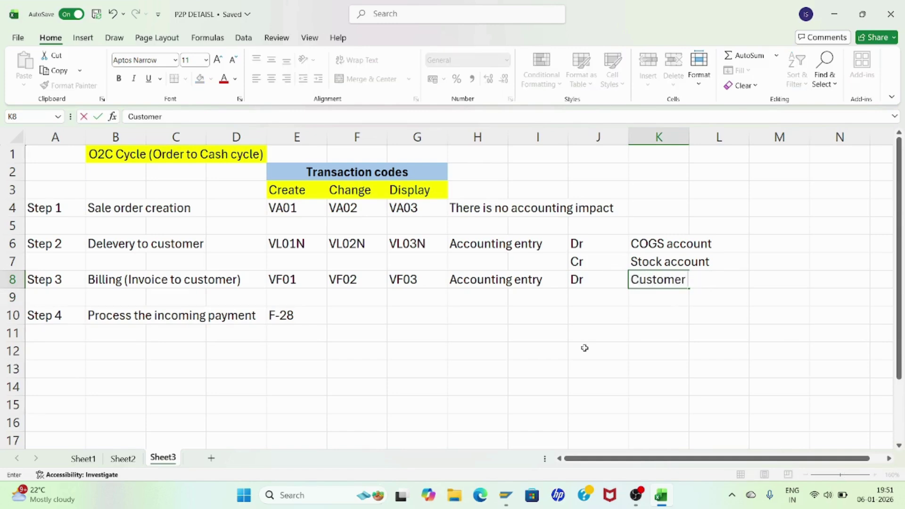
{"action": "key", "text": "Return"}
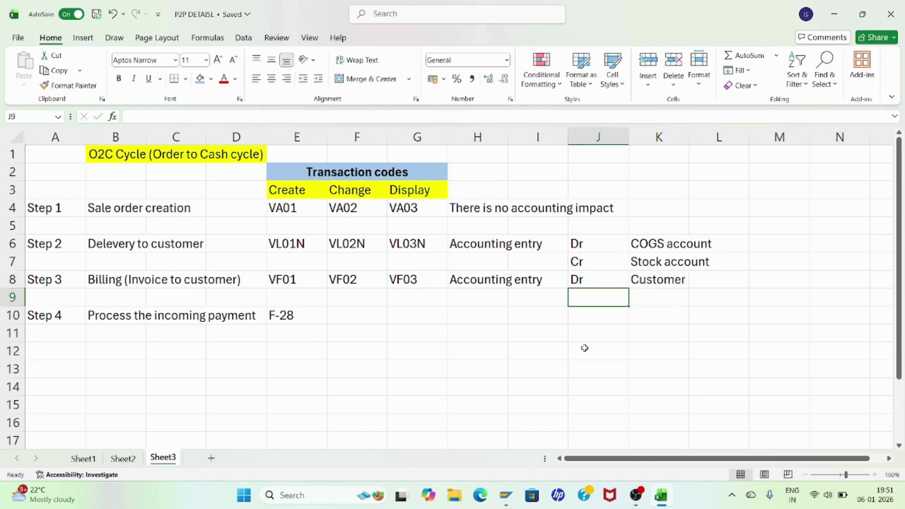
Enter the credit line of the billing posting: "Cr" in J9 and "Sales account" in K9.
{"action": "type", "text": "Cr"}
{"action": "key", "text": "Tab"}
{"action": "type", "text": "Sa"}
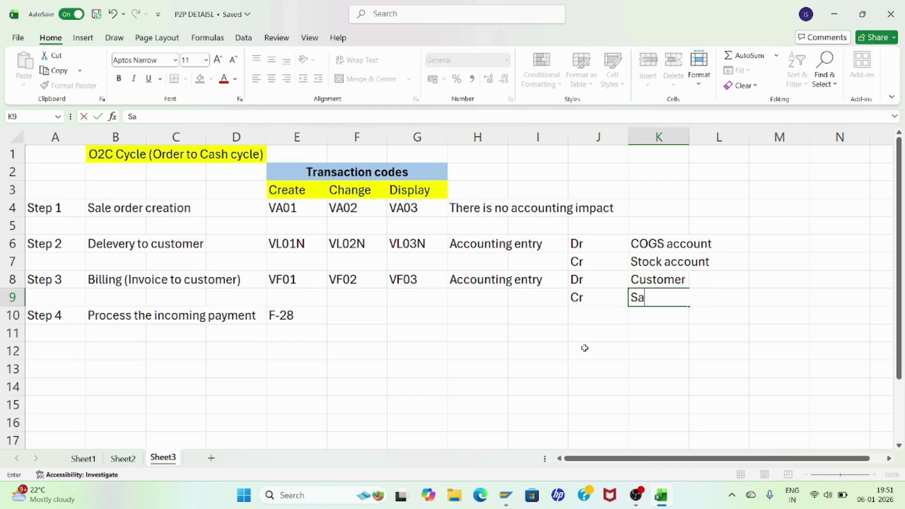
{"action": "type", "text": "les account"}
{"action": "key", "text": "Return"}
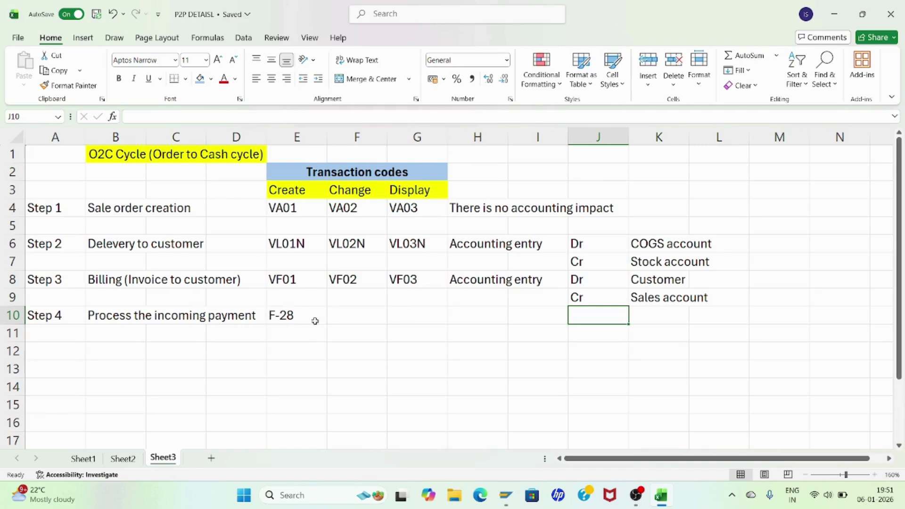
Label the incoming payment step with "Accounting entry" in H10, on the same row as transaction code F-28.
{"action": "left_click", "coordinate": [66, 315]}
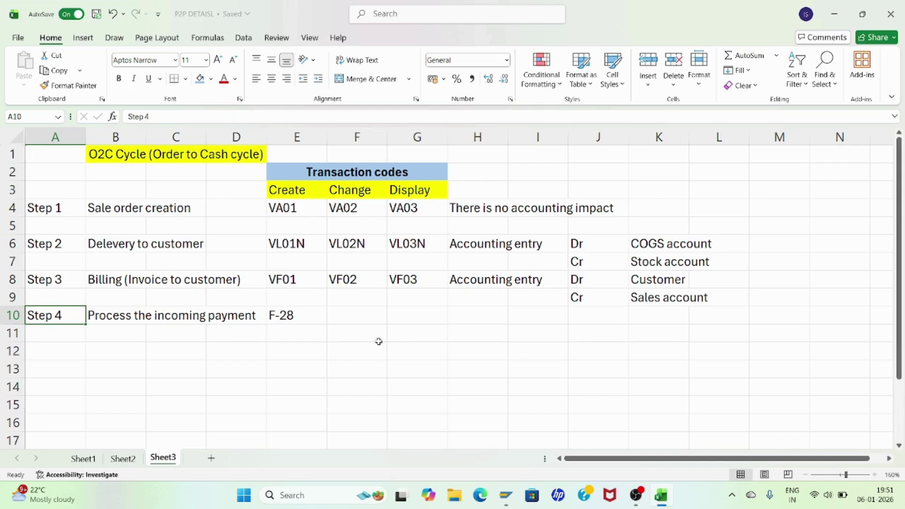
{"action": "left_click", "coordinate": [309, 316]}
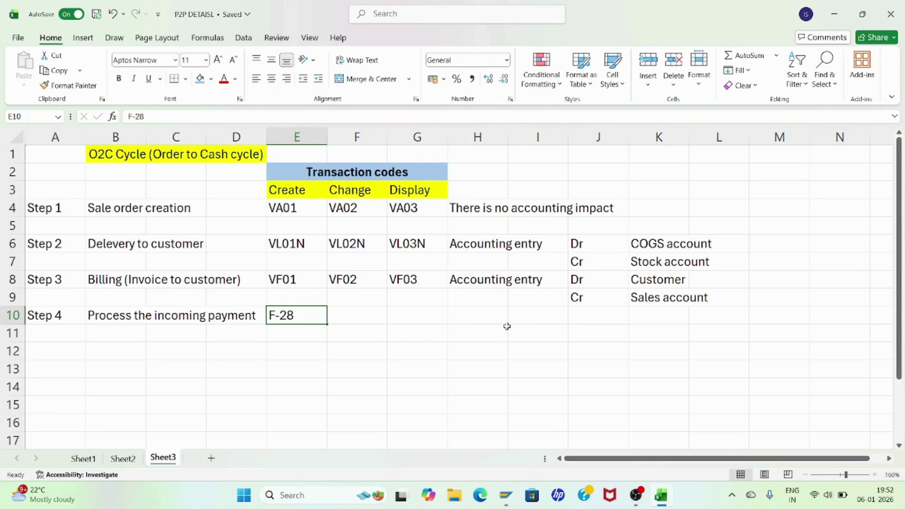
{"action": "left_click", "coordinate": [474, 321]}
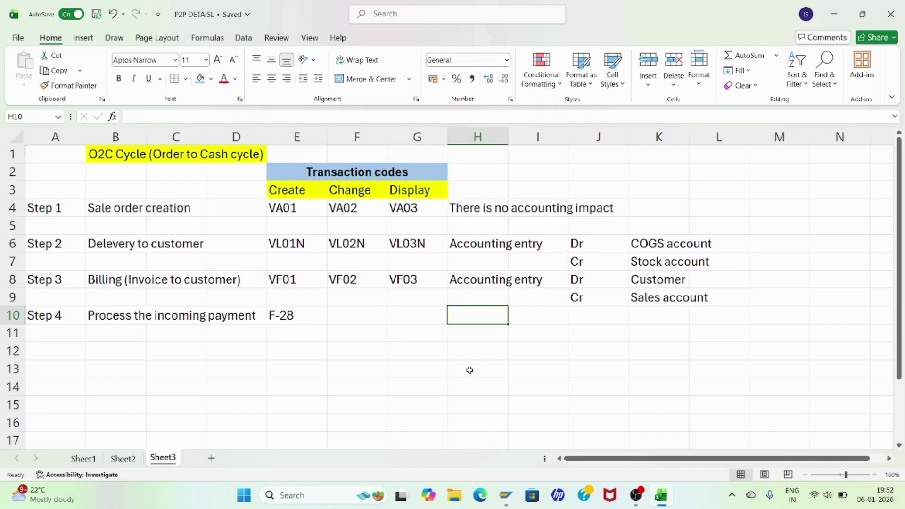
{"action": "type", "text": "Accounting"}
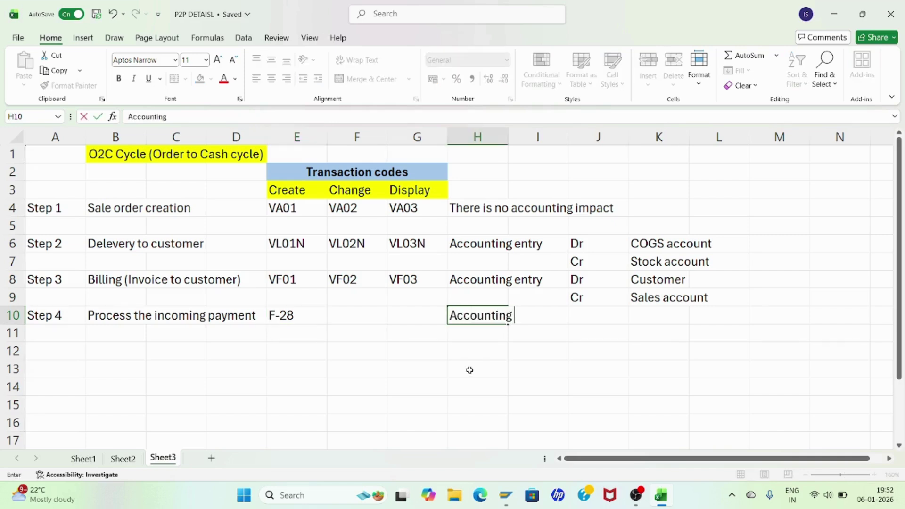
{"action": "type", "text": " entry"}
{"action": "key", "text": "Return"}
{"action": "key", "text": "Return"}
Enter the debit line of the incoming payment posting: "Dr" in J10 and "Incoming bank or cash account" in K10.
{"action": "left_click", "coordinate": [585, 316]}
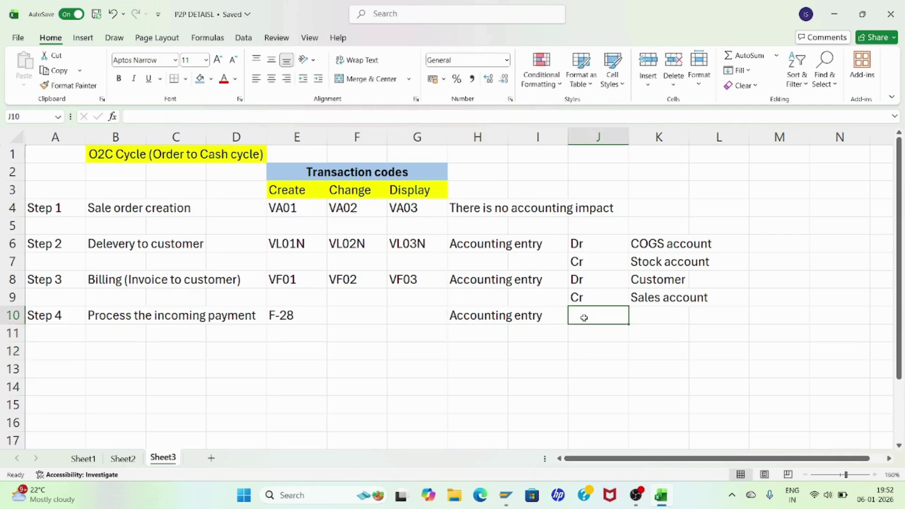
{"action": "type", "text": "Dr"}
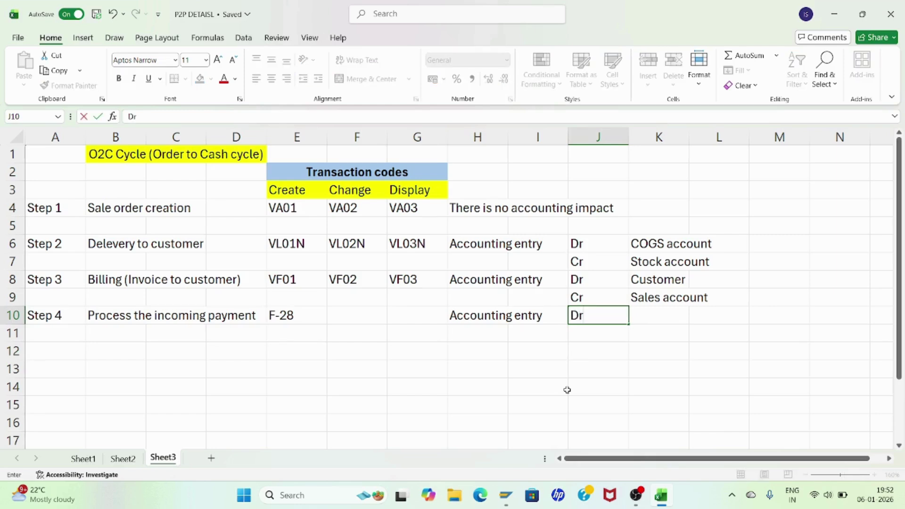
{"action": "key", "text": "Tab"}
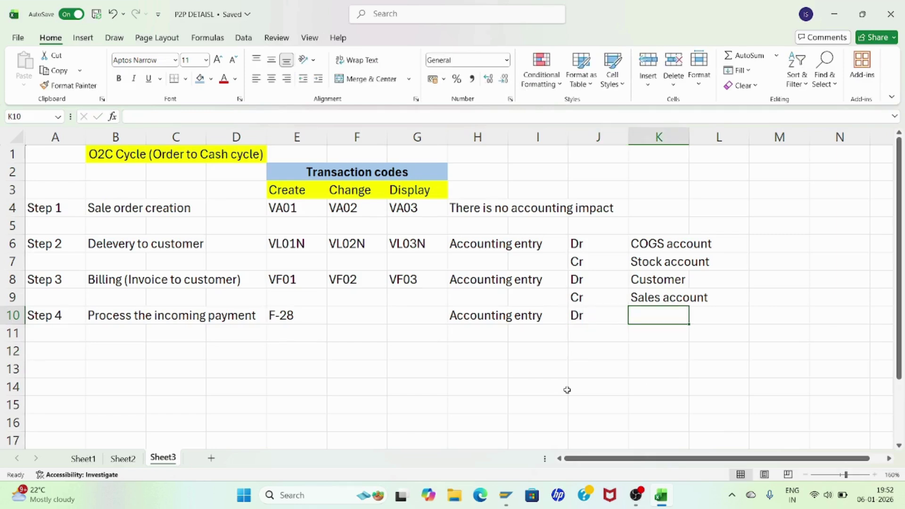
{"action": "type", "text": "In"}
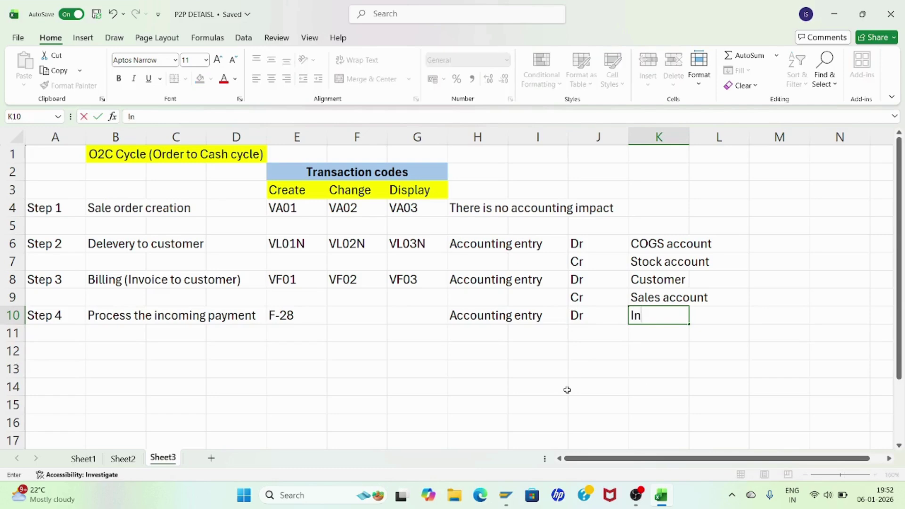
{"action": "type", "text": "coming b"}
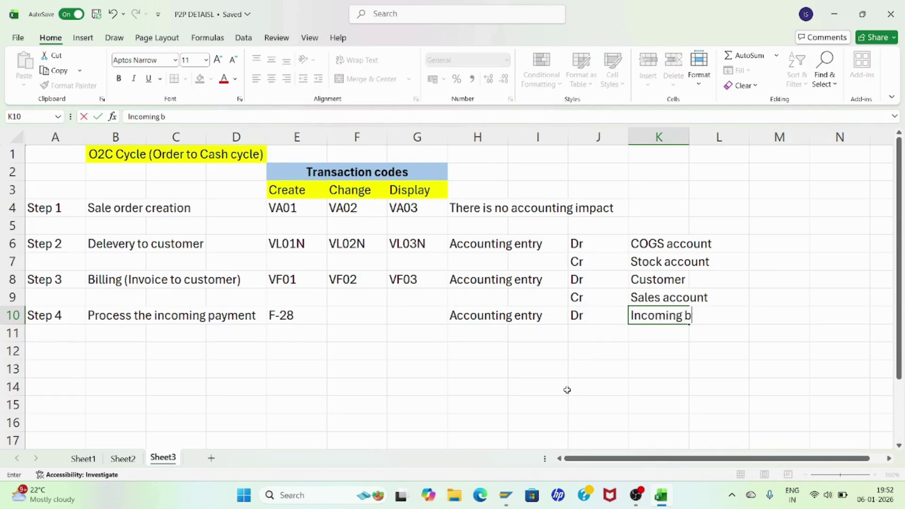
{"action": "type", "text": "ank or cash account"}
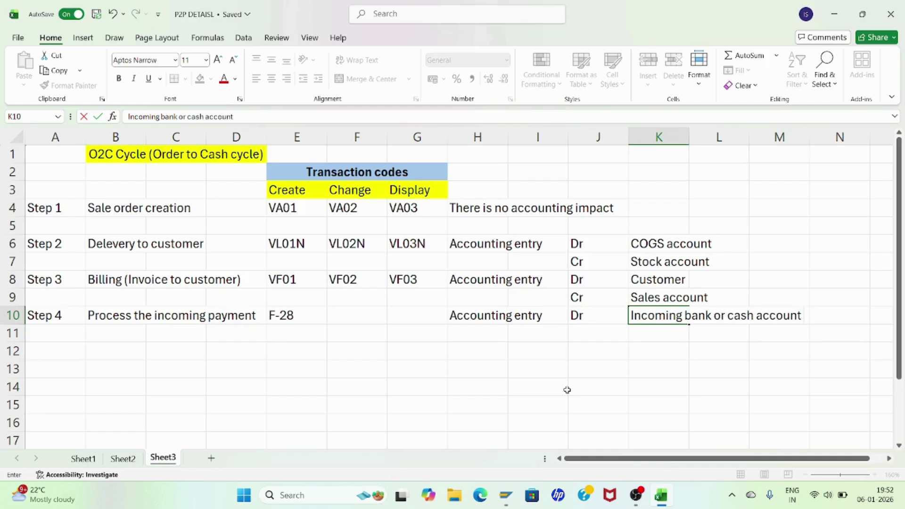
{"action": "key", "text": "Return"}
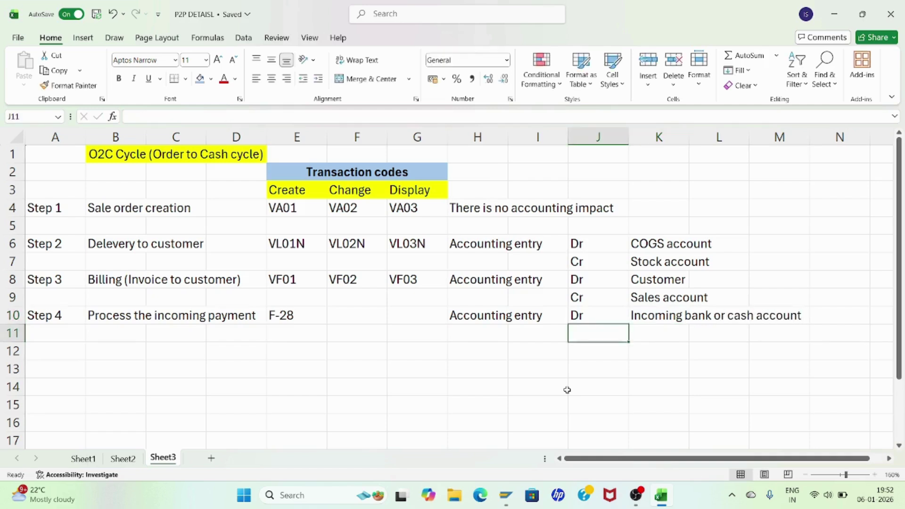
Enter the credit line of the incoming payment posting: "Cr" in J11 and "Customer account" in K11.
{"action": "type", "text": "Cr"}
{"action": "key", "text": "Tab"}
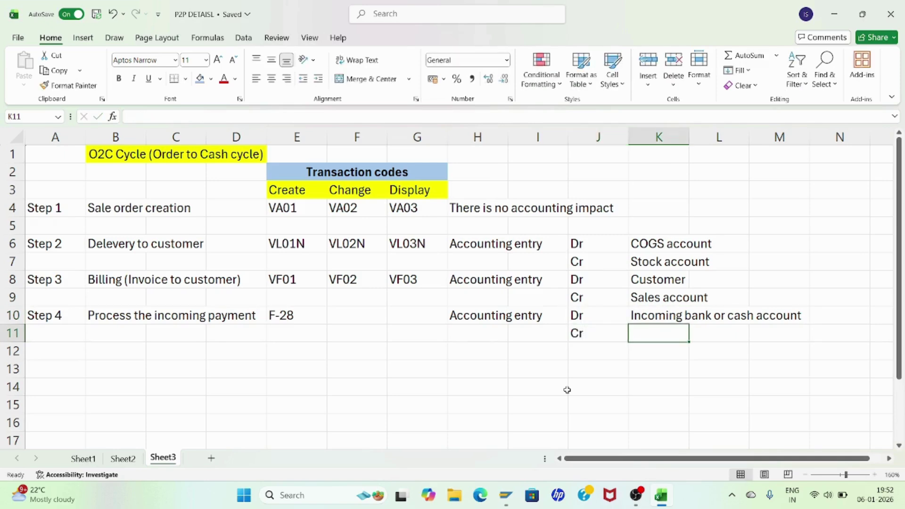
{"action": "type", "text": "Customer a"}
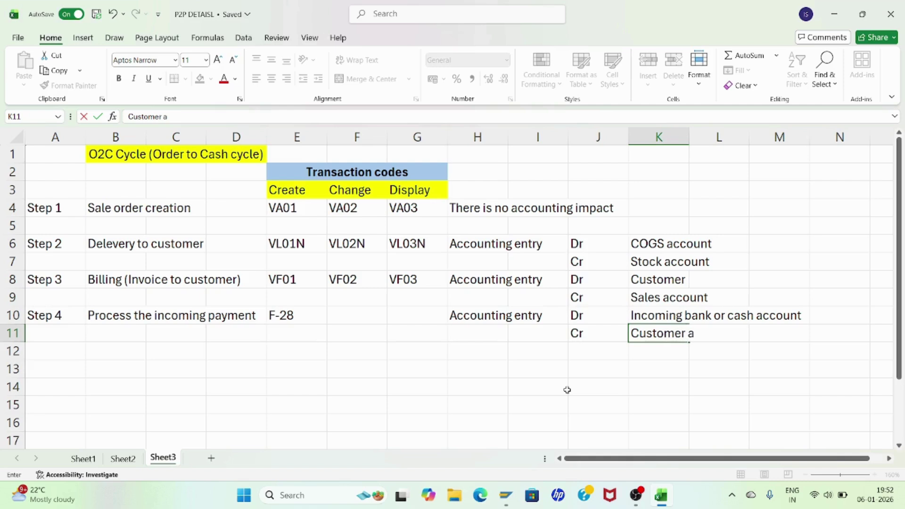
{"action": "type", "text": "ccount"}
{"action": "key", "text": "Return"}
{"action": "left_click", "coordinate": [317, 370]}
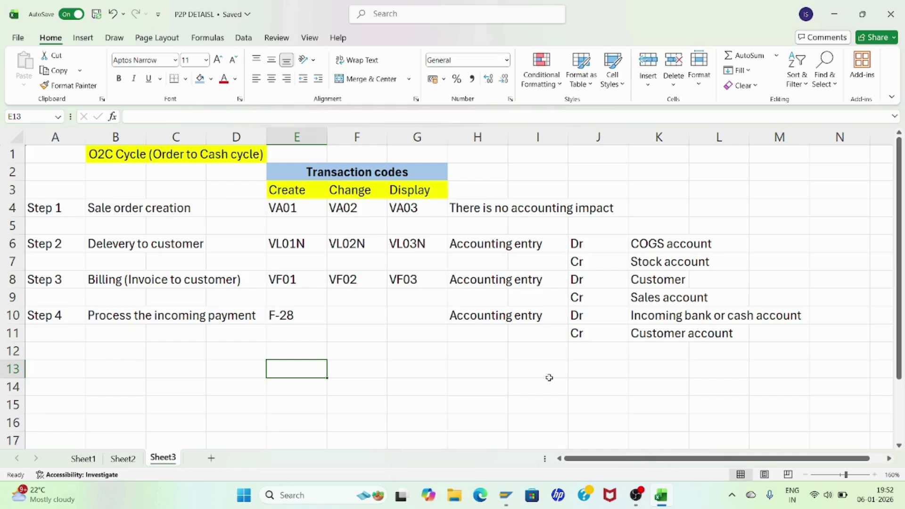
Switch to SAP Logon and log on to the highlighted NEW P... system with the first remembered user and the account password, ending any other logons.
{"action": "left_click", "coordinate": [505, 497]}
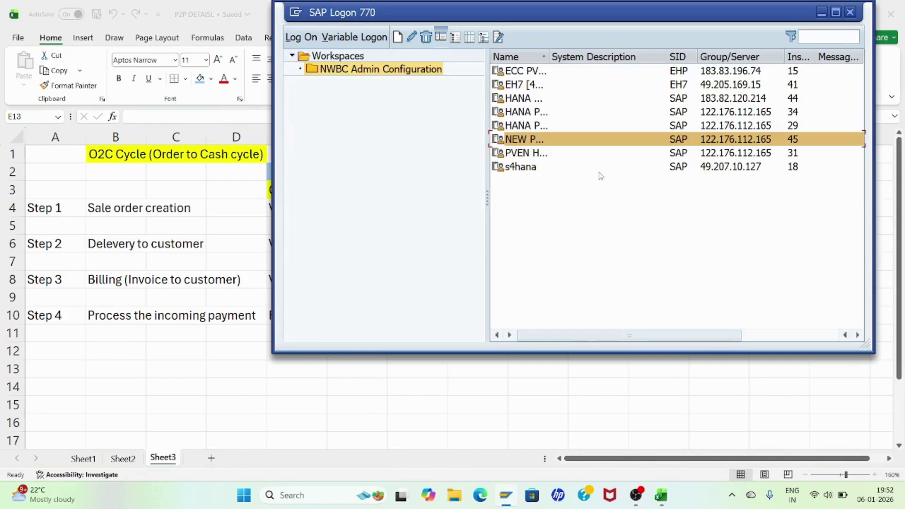
{"action": "double_click", "coordinate": [522, 144]}
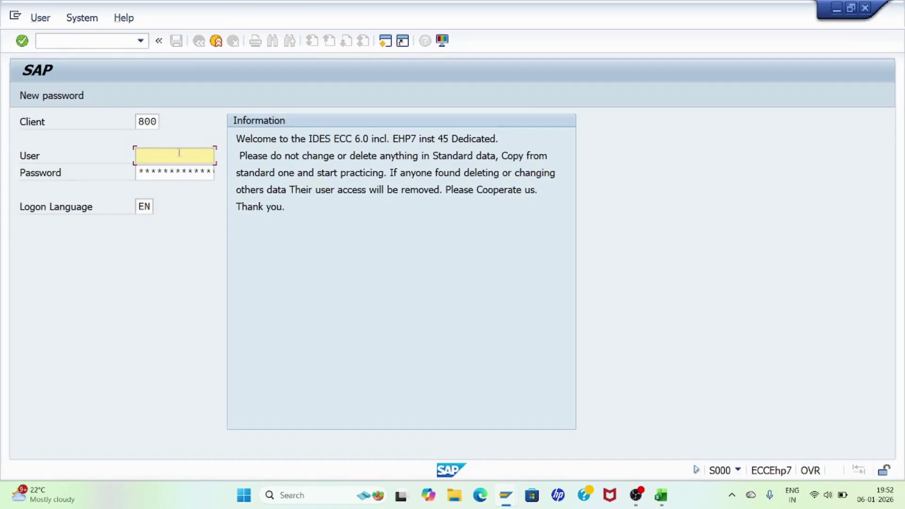
{"action": "left_click", "coordinate": [178, 155]}
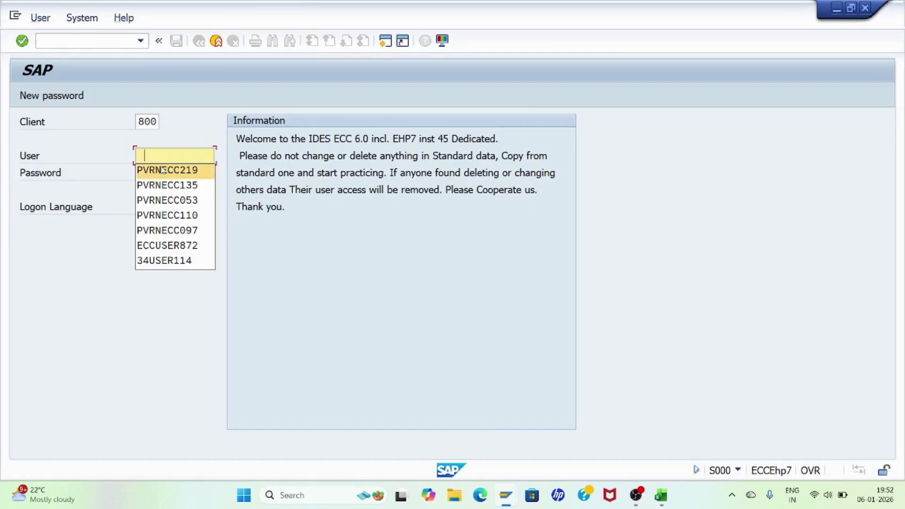
{"action": "left_click", "coordinate": [167, 170]}
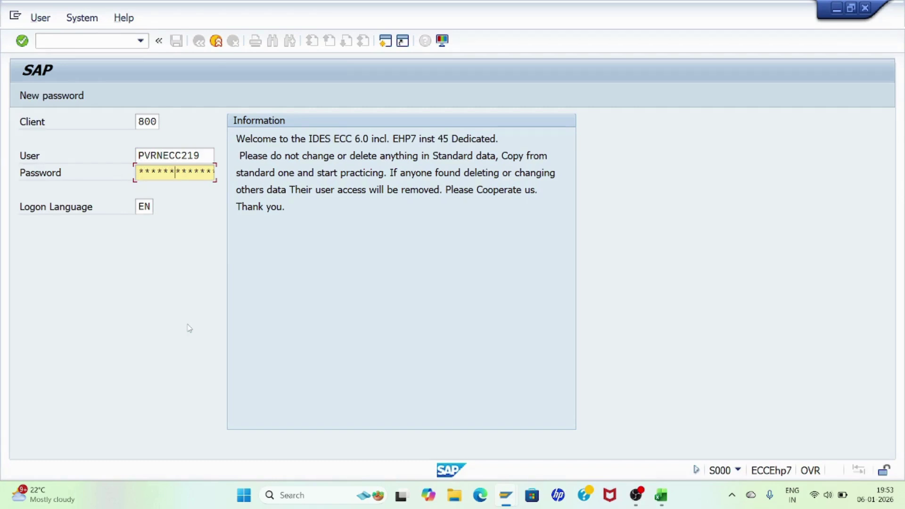
{"action": "key", "text": "Return"}
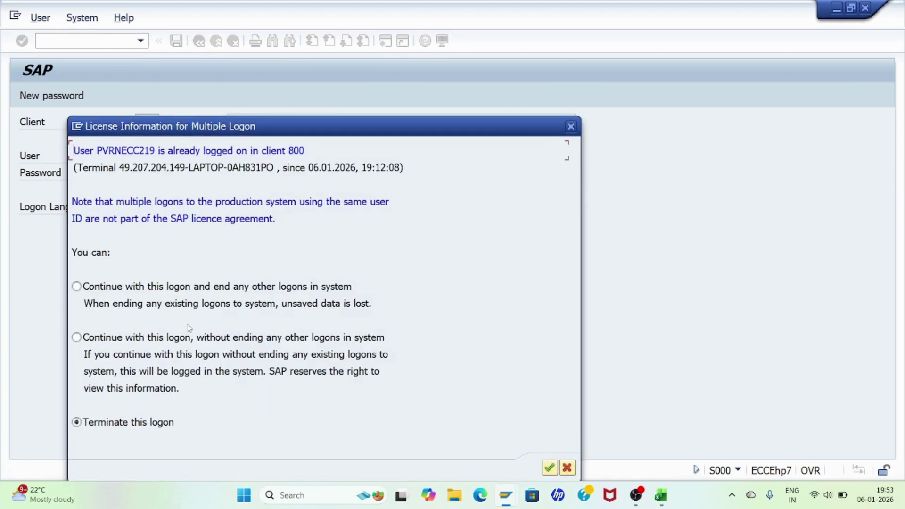
{"action": "left_click", "coordinate": [132, 290]}
{"action": "left_click", "coordinate": [549, 468]}
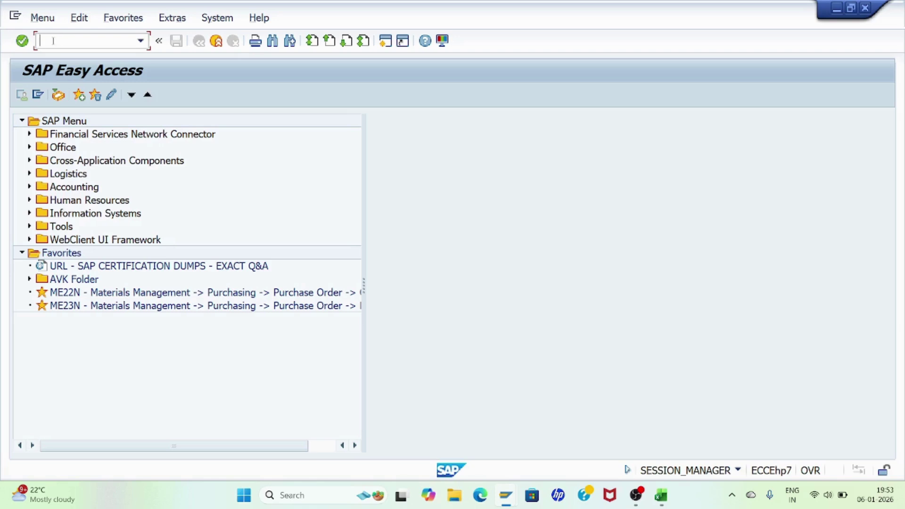
Start a sales order with transaction VA01, setting order type OR and sales organization TCSO.
{"action": "type", "text": "VA01"}
{"action": "key", "text": "Return"}
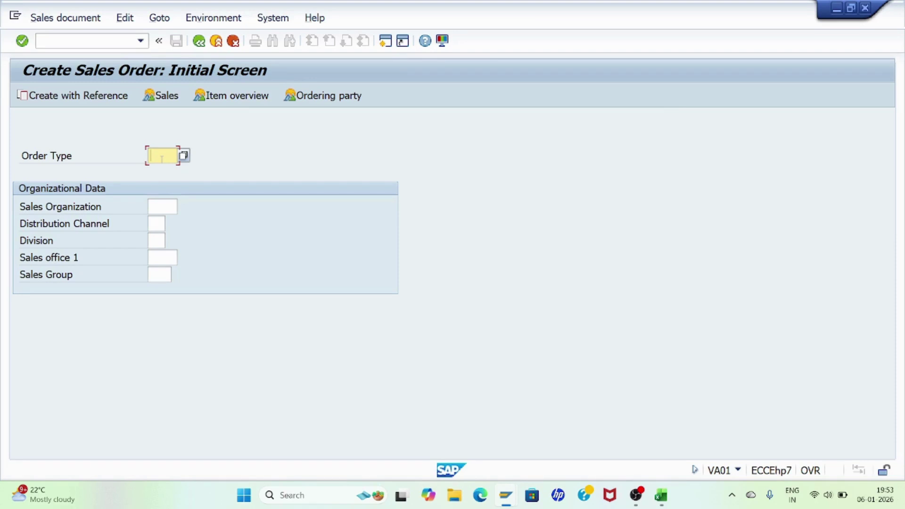
{"action": "left_click", "coordinate": [161, 157]}
{"action": "type", "text": "OR"}
{"action": "left_click", "coordinate": [161, 206]}
{"action": "key", "text": "Down"}
{"action": "key", "text": "Return"}
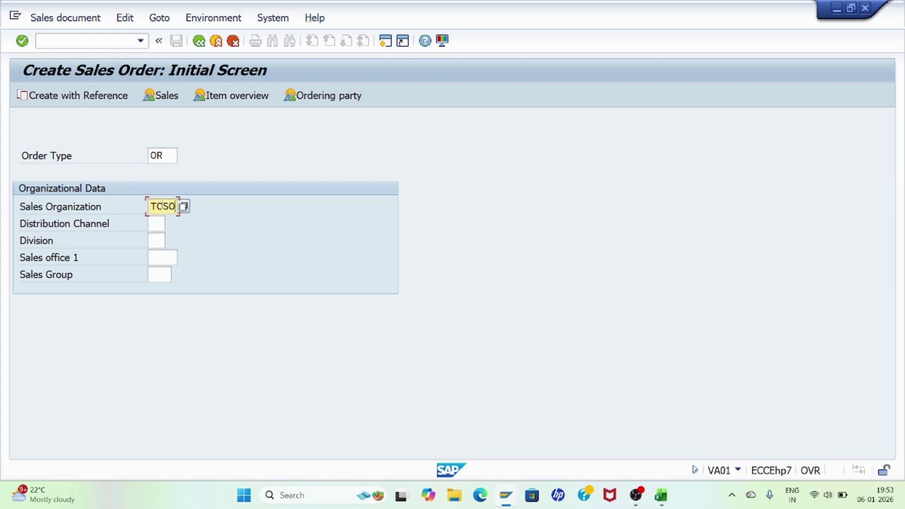
Set distribution channel TD and division TE, and continue to the standard order overview.
{"action": "left_click", "coordinate": [157, 219]}
{"action": "key", "text": "Down"}
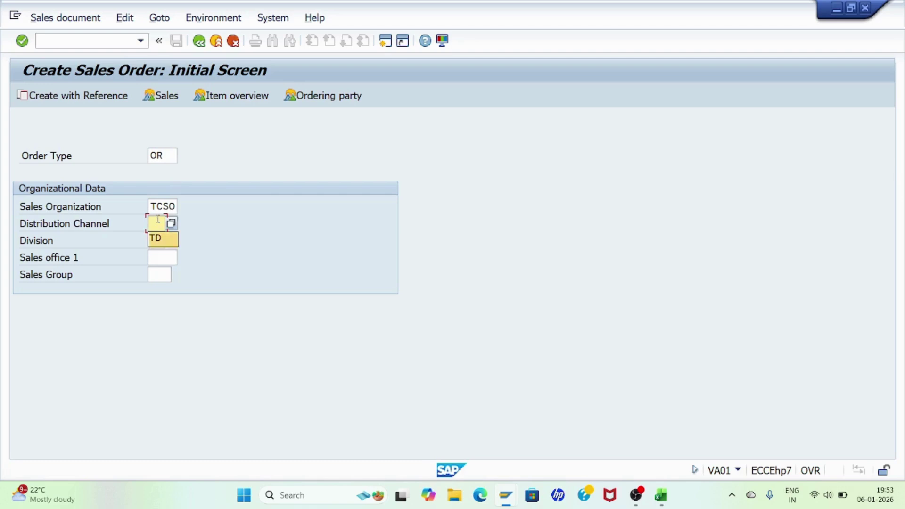
{"action": "key", "text": "Return"}
{"action": "left_click", "coordinate": [159, 241]}
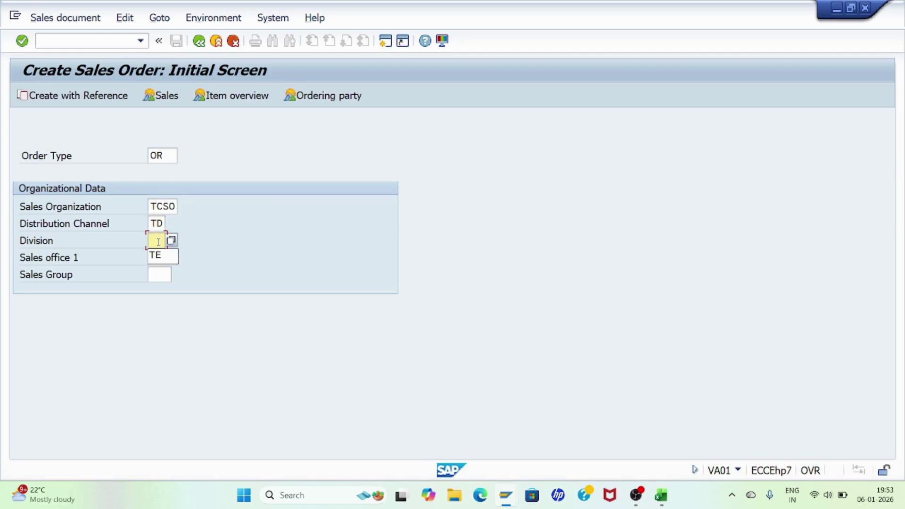
{"action": "key", "text": "Down"}
{"action": "key", "text": "Return"}
{"action": "key", "text": "Return"}
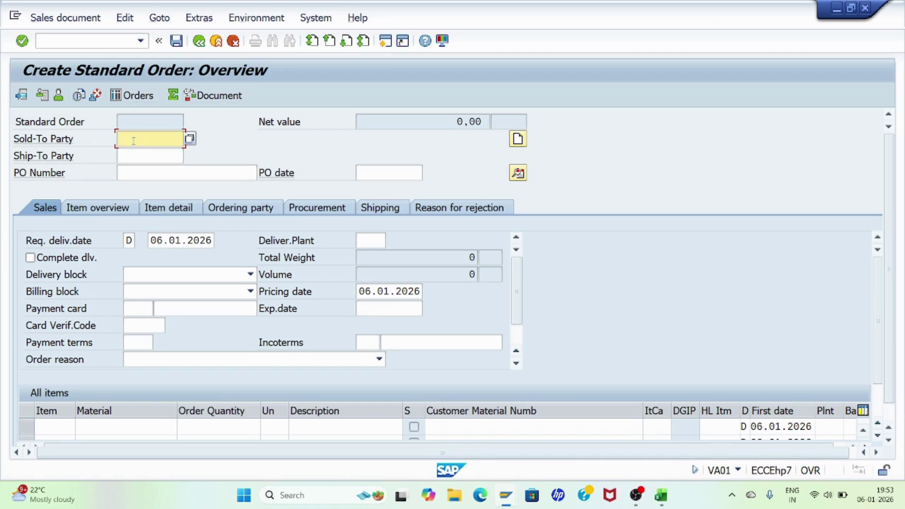
Enter the customer number of TVS Company Ltd as both sold-to party and ship-to party, and confirm the header.
{"action": "key", "text": "space"}
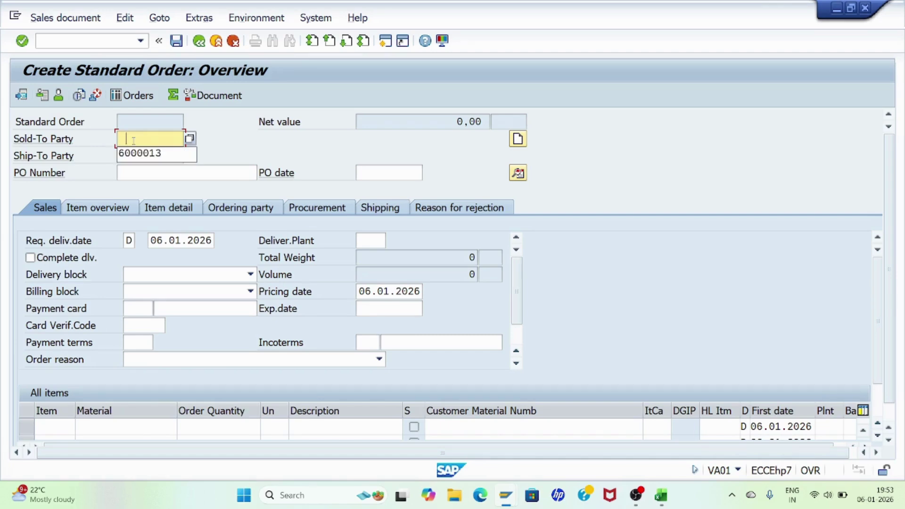
{"action": "key", "text": "Down"}
{"action": "key", "text": "Return"}
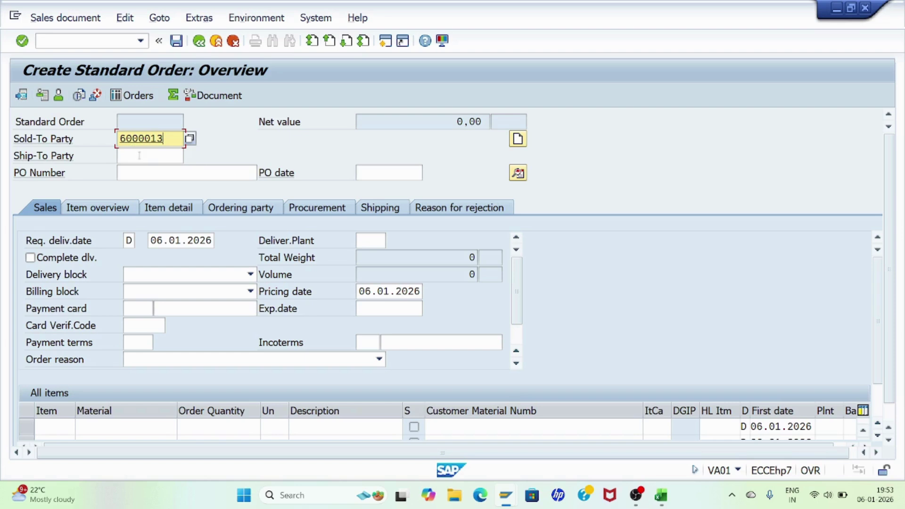
{"action": "left_click", "coordinate": [140, 155]}
{"action": "key", "text": "Down"}
{"action": "key", "text": "Return"}
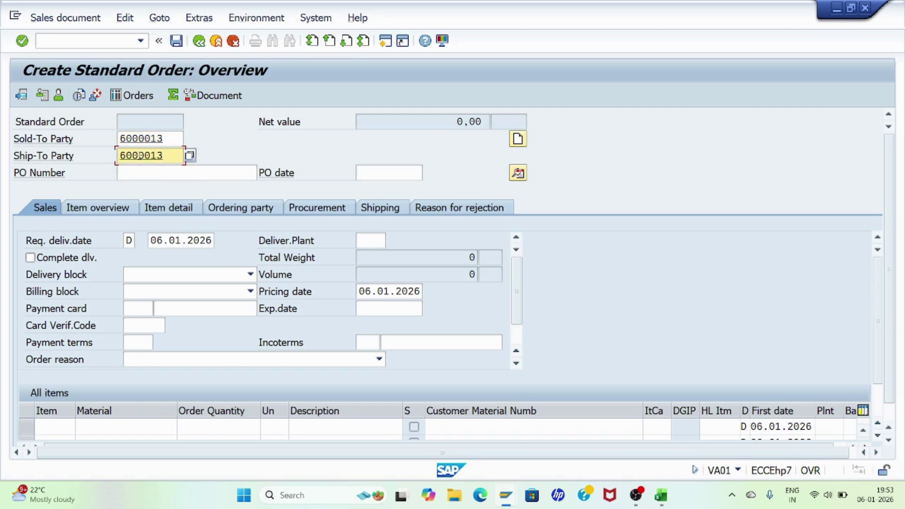
{"action": "key", "text": "Return"}
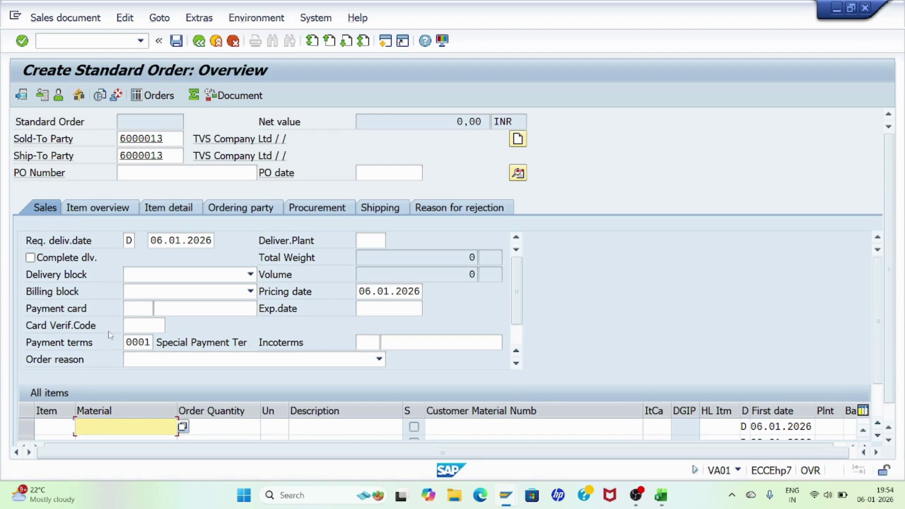
Add material FG_TEC1 with an order quantity of 1 as the first order item.
{"action": "left_click", "coordinate": [119, 426]}
{"action": "left_click", "coordinate": [96, 442]}
{"action": "left_click", "coordinate": [218, 423]}
{"action": "type", "text": "1"}
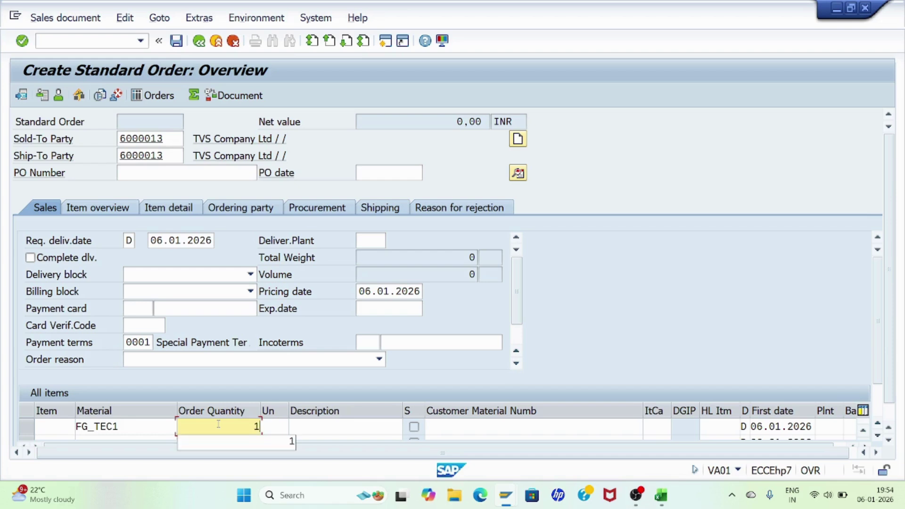
Assign plant TE10 to the FG_TEC1 order item and confirm the item line.
{"action": "left_click", "coordinate": [483, 430]}
{"action": "key", "text": "Tab"}
{"action": "key", "text": "Tab"}
{"action": "key", "text": "Tab"}
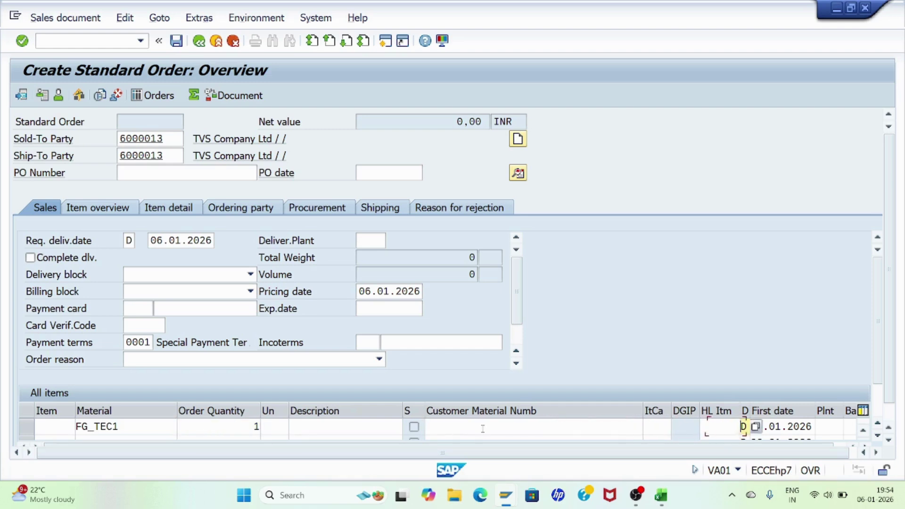
{"action": "key", "text": "Tab"}
{"action": "key", "text": "Tab"}
{"action": "key", "text": "Tab"}
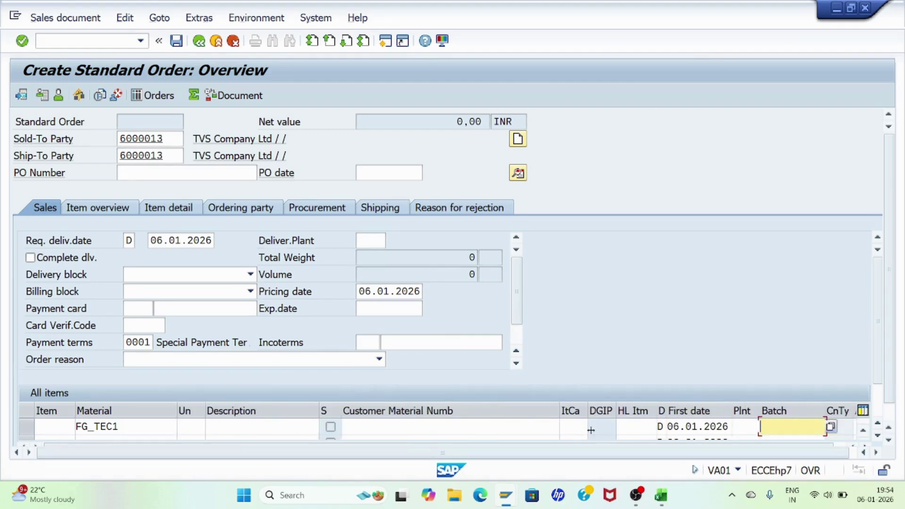
{"action": "left_click", "coordinate": [751, 427]}
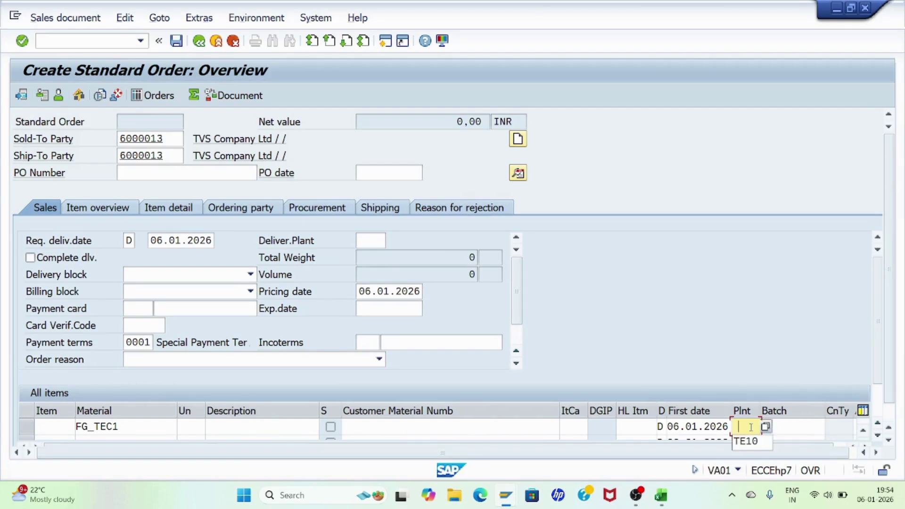
{"action": "key", "text": "Down"}
{"action": "key", "text": "Return"}
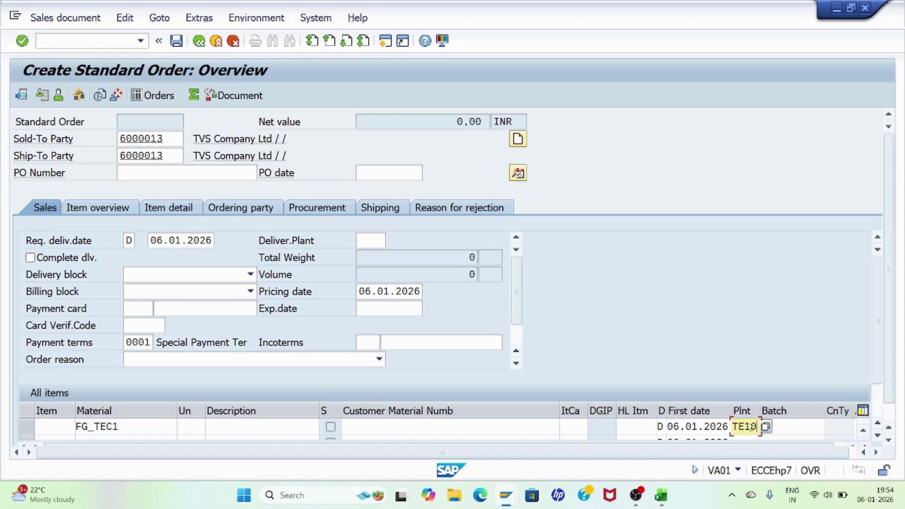
{"action": "key", "text": "Return"}
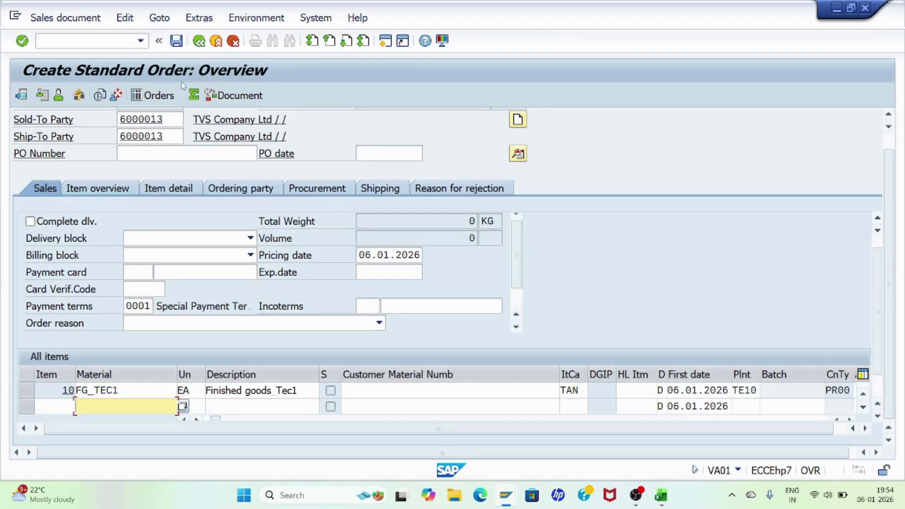
Try to save the order, and review the missing data in its incompletion log before returning to the overview.
{"action": "left_click", "coordinate": [176, 42]}
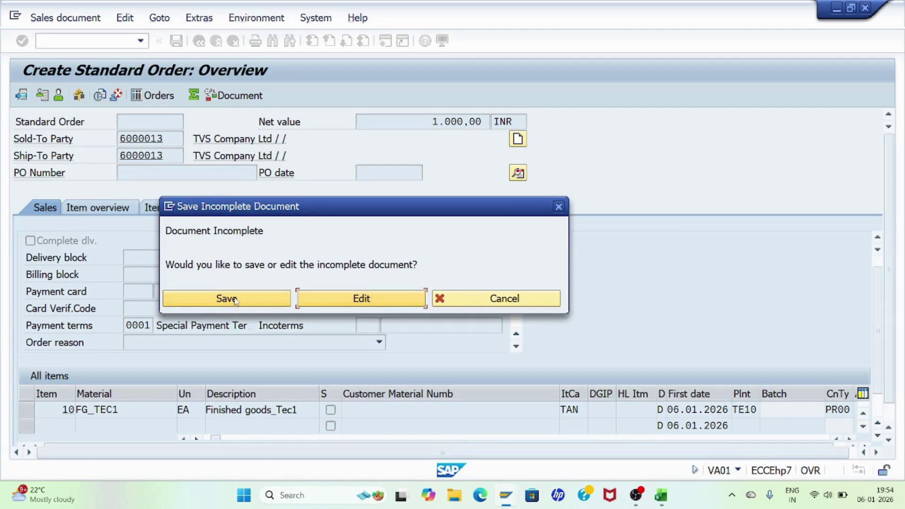
{"action": "left_click", "coordinate": [363, 299]}
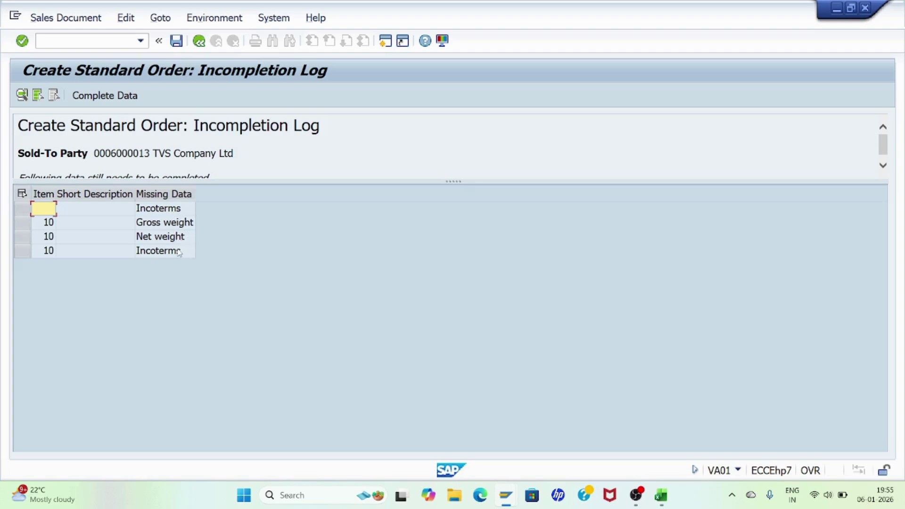
{"action": "double_click", "coordinate": [163, 211]}
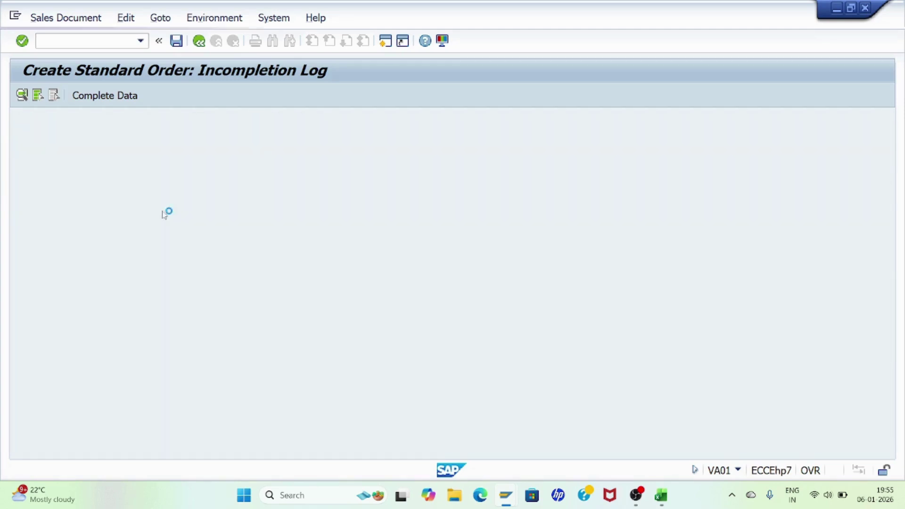
{"action": "left_click", "coordinate": [199, 41]}
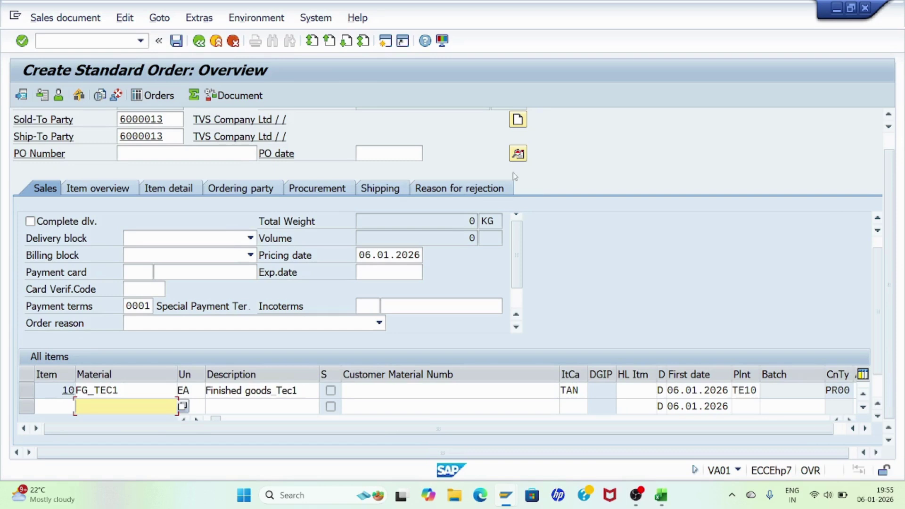
Open the order's header data and go through the sales and shipping details to the billing document data.
{"action": "left_click", "coordinate": [518, 154]}
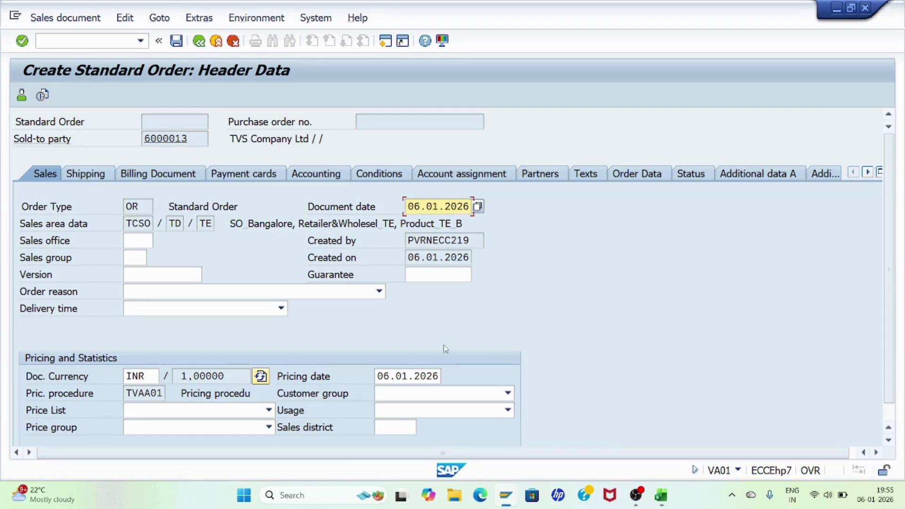
{"action": "scroll", "coordinate": [891, 419], "scroll_direction": "down", "scroll_amount": 1}
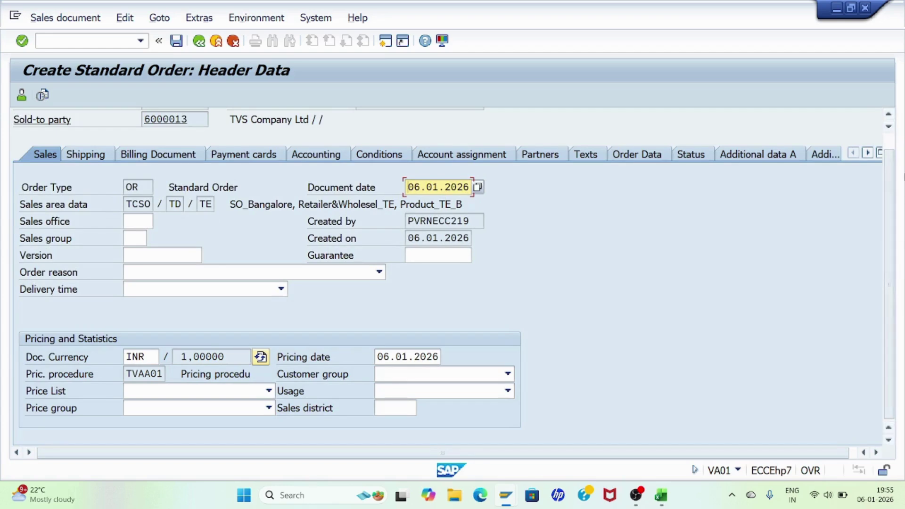
{"action": "scroll", "coordinate": [892, 148], "scroll_direction": "up", "scroll_amount": 1}
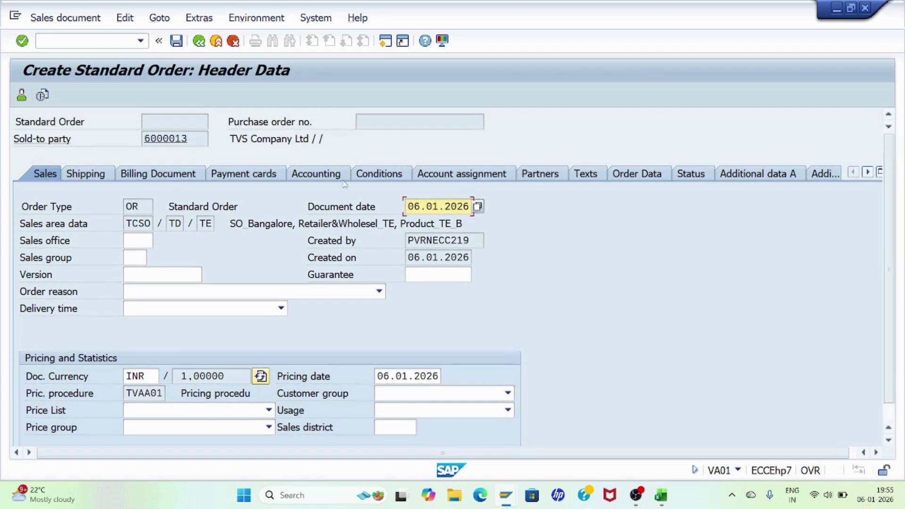
{"action": "left_click", "coordinate": [86, 174]}
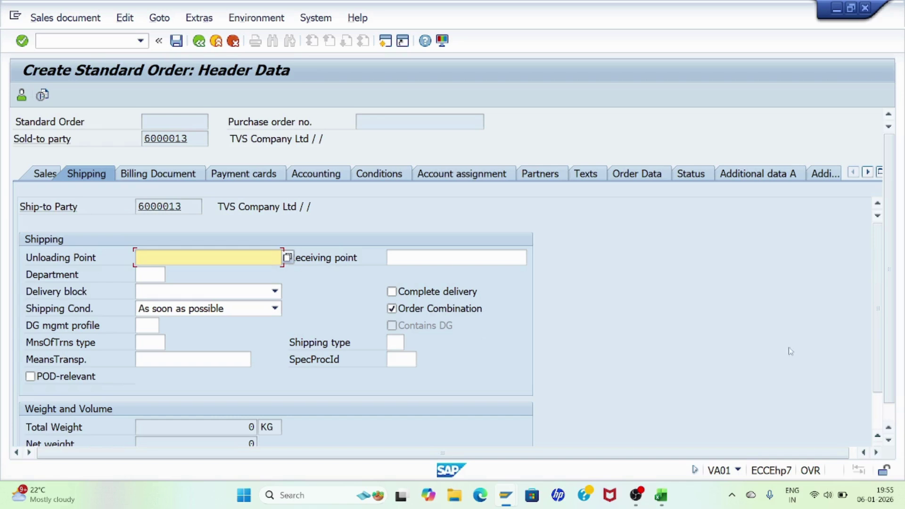
{"action": "left_click", "coordinate": [891, 413]}
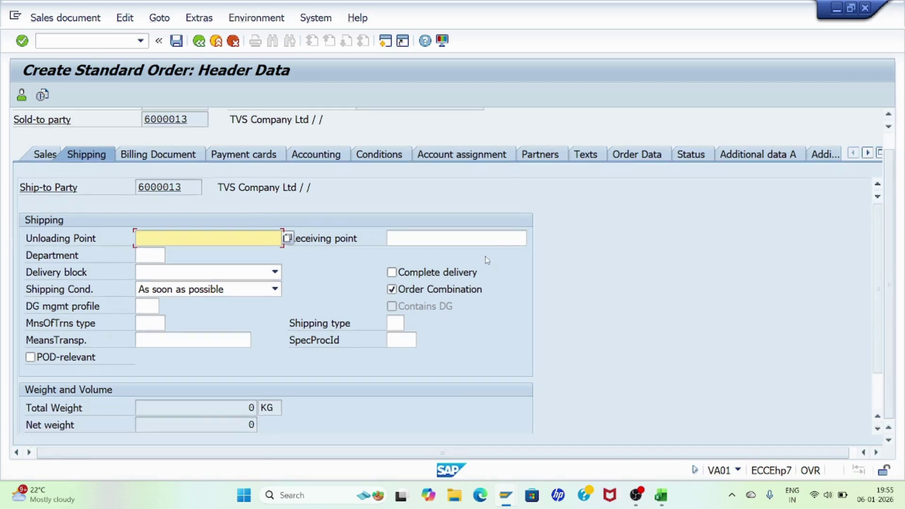
{"action": "left_click", "coordinate": [156, 155]}
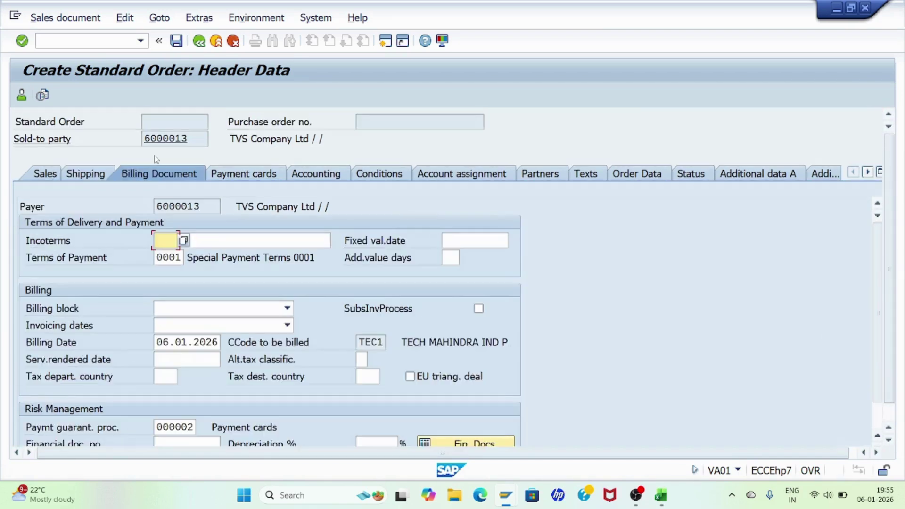
Set the header Incoterms to FOB with the description Incoterms, and accept the freight redetermination.
{"action": "left_click", "coordinate": [168, 241]}
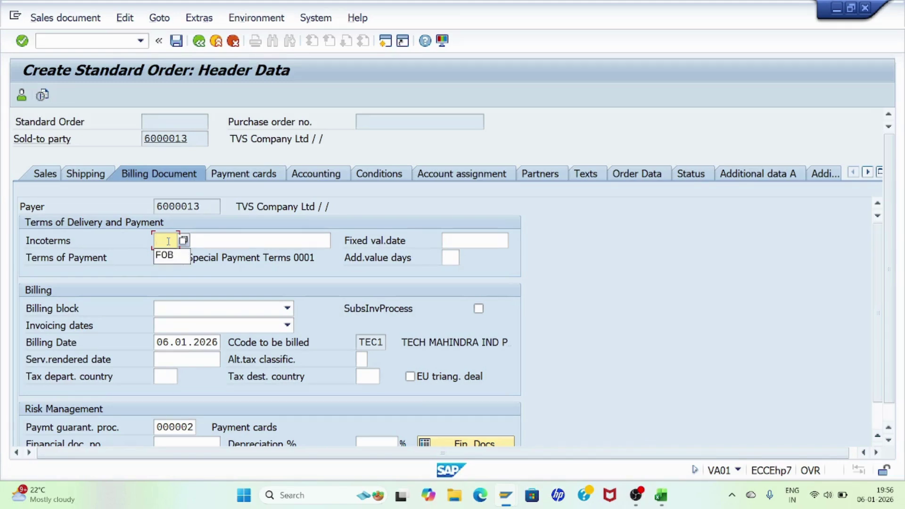
{"action": "key", "text": "Down"}
{"action": "key", "text": "Return"}
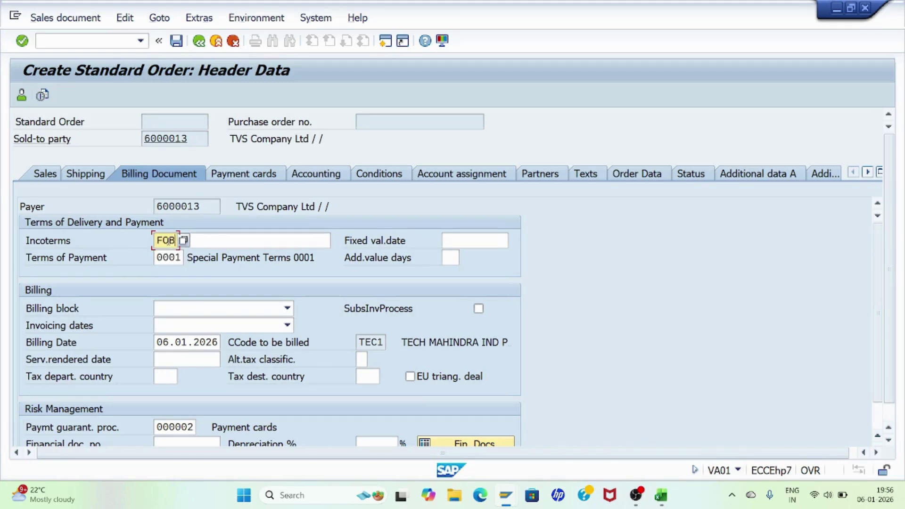
{"action": "left_click", "coordinate": [221, 241]}
{"action": "left_click", "coordinate": [221, 241]}
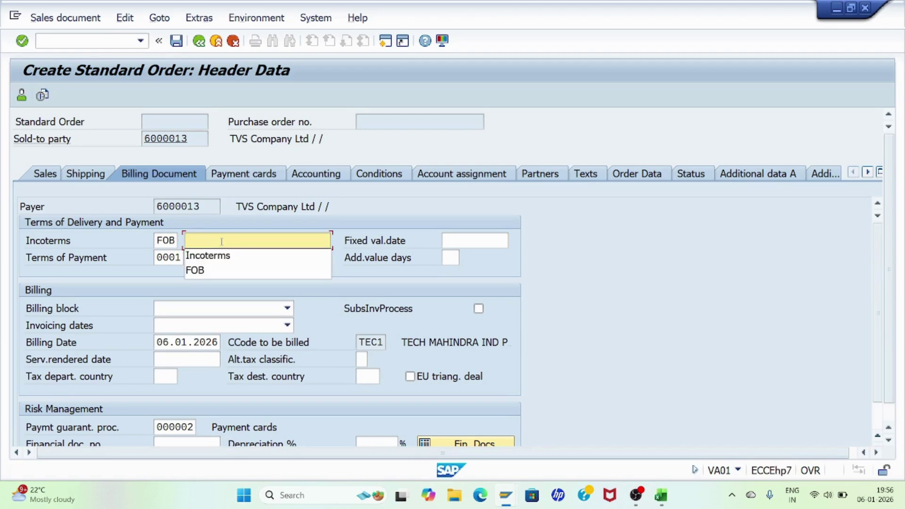
{"action": "key", "text": "Down"}
{"action": "key", "text": "Return"}
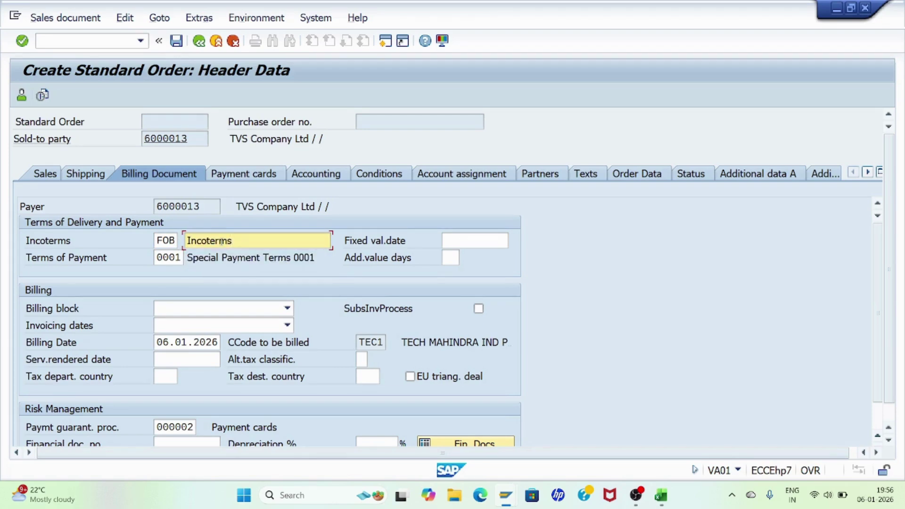
{"action": "key", "text": "Return"}
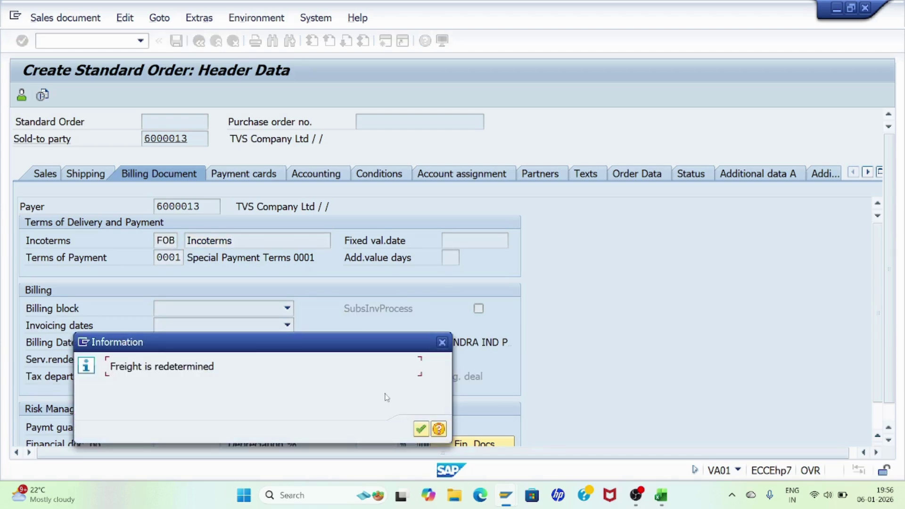
{"action": "left_click", "coordinate": [421, 429]}
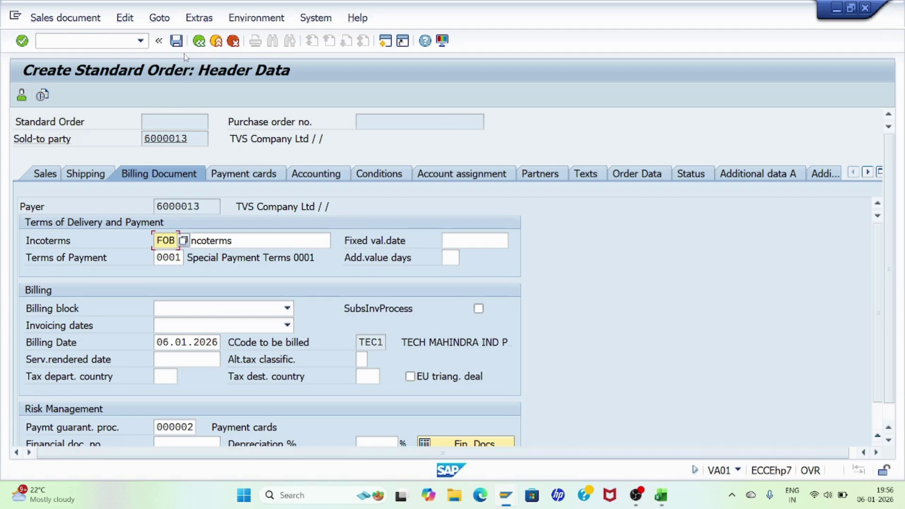
Save the sales order as an incomplete document and return to the SAP Easy Access screen.
{"action": "left_click", "coordinate": [177, 42]}
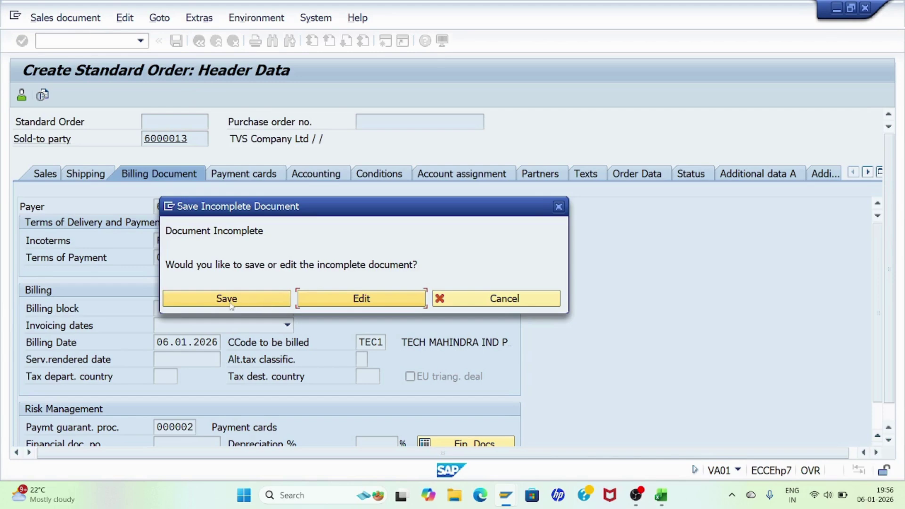
{"action": "left_click", "coordinate": [231, 303]}
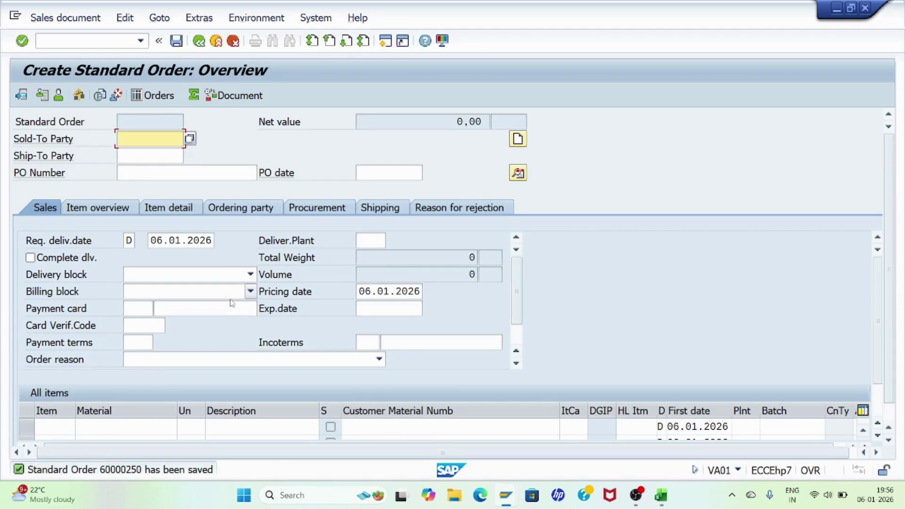
{"action": "left_click", "coordinate": [200, 42]}
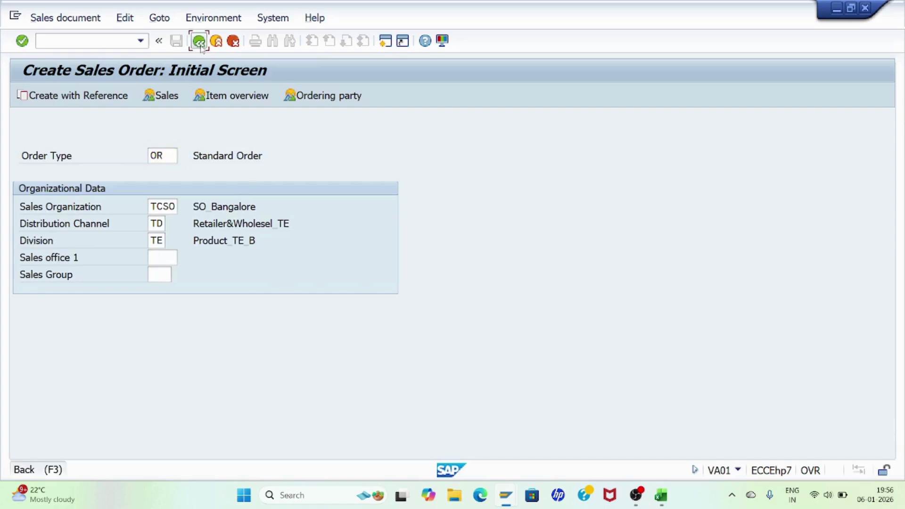
{"action": "left_click", "coordinate": [200, 44]}
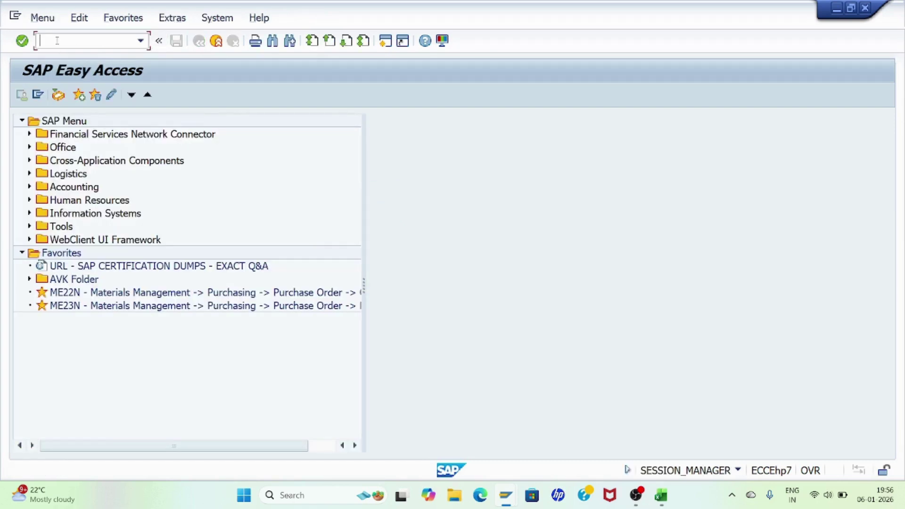
Open the saved sales order with transaction VA02 and display its incompletion log.
{"action": "type", "text": "VA02"}
{"action": "key", "text": "Return"}
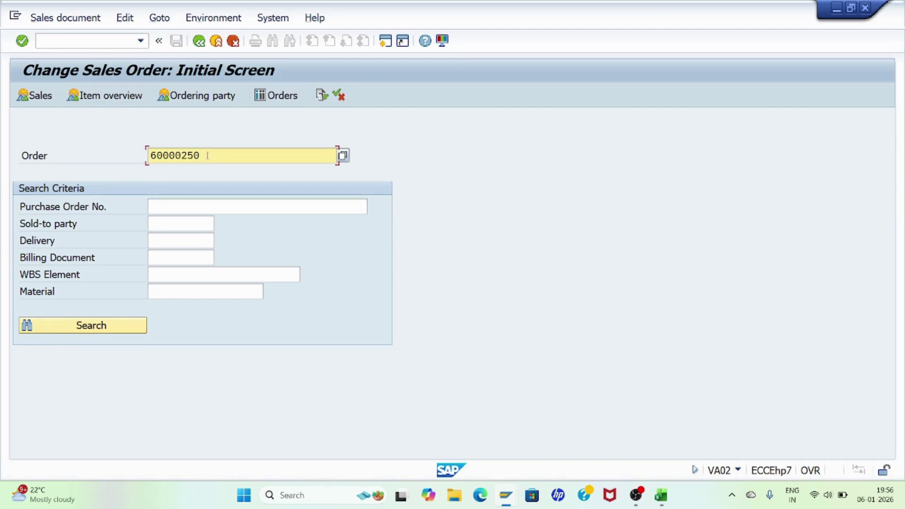
{"action": "key", "text": "Return"}
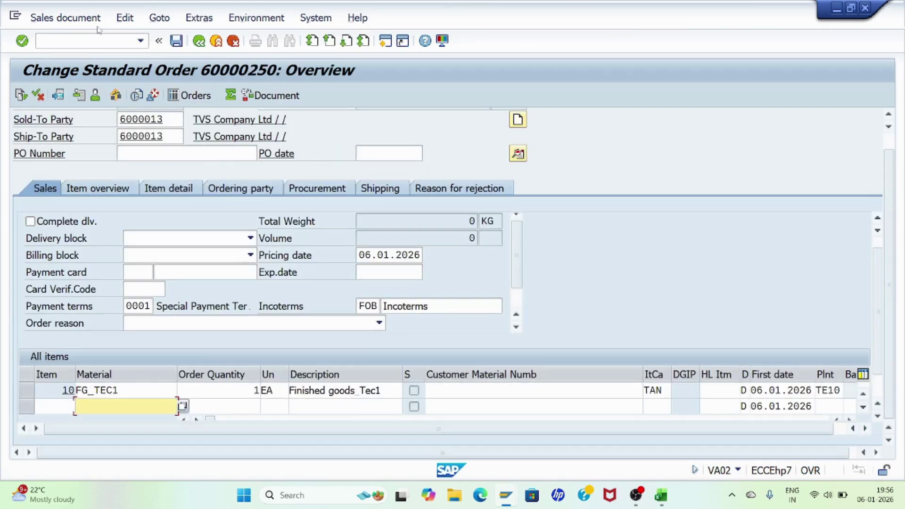
{"action": "left_click", "coordinate": [125, 18]}
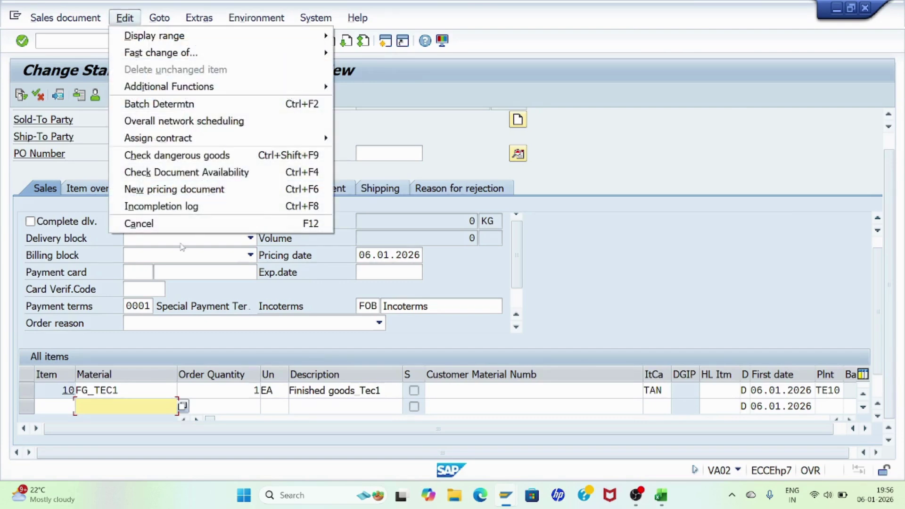
{"action": "left_click", "coordinate": [177, 211]}
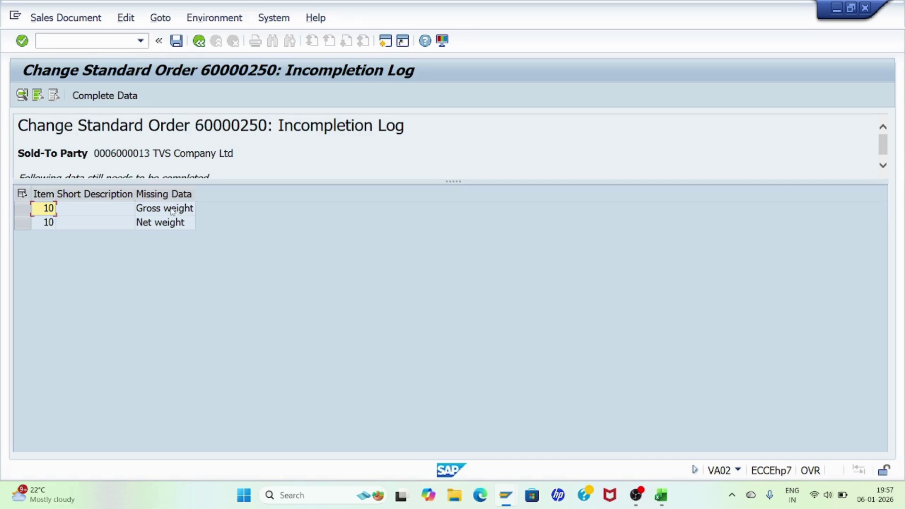
Fill in the missing weights of item 10 with a gross weight of 1 and a net weight of 1 KG.
{"action": "double_click", "coordinate": [162, 212]}
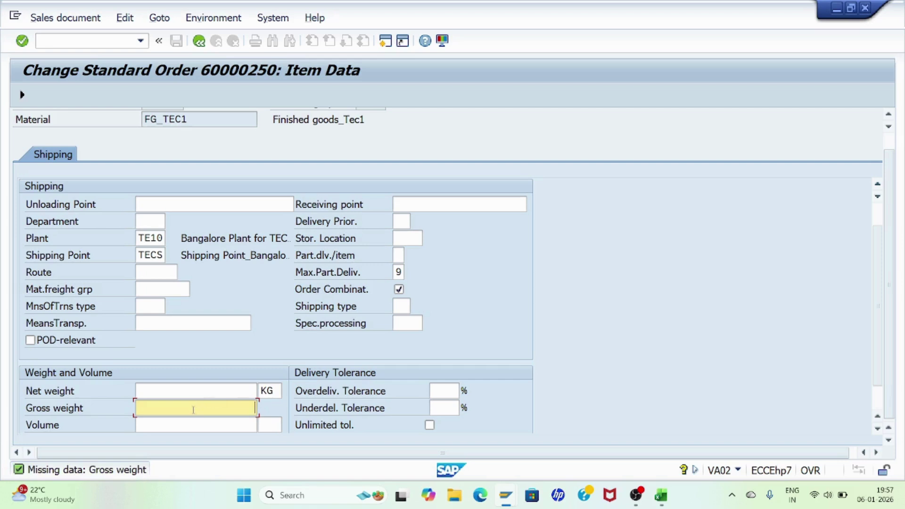
{"action": "type", "text": "1"}
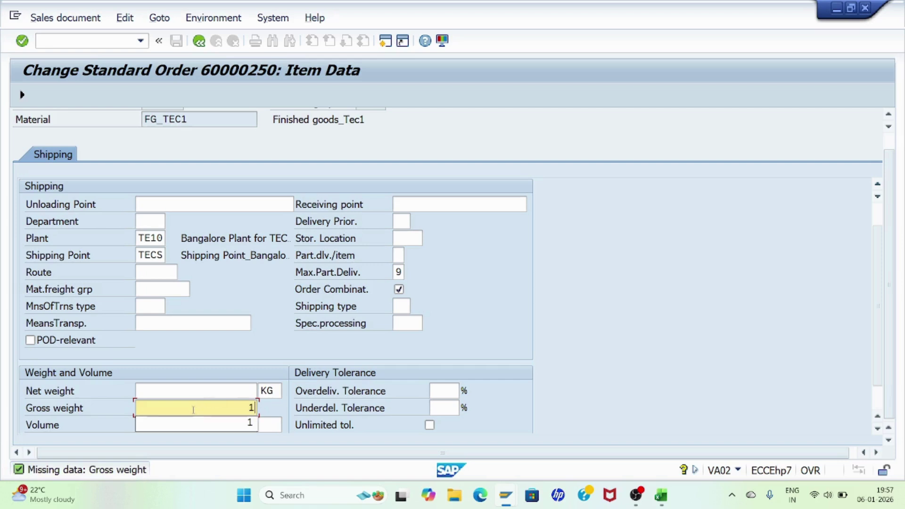
{"action": "left_click", "coordinate": [219, 391]}
{"action": "type", "text": "1"}
{"action": "key", "text": "Return"}
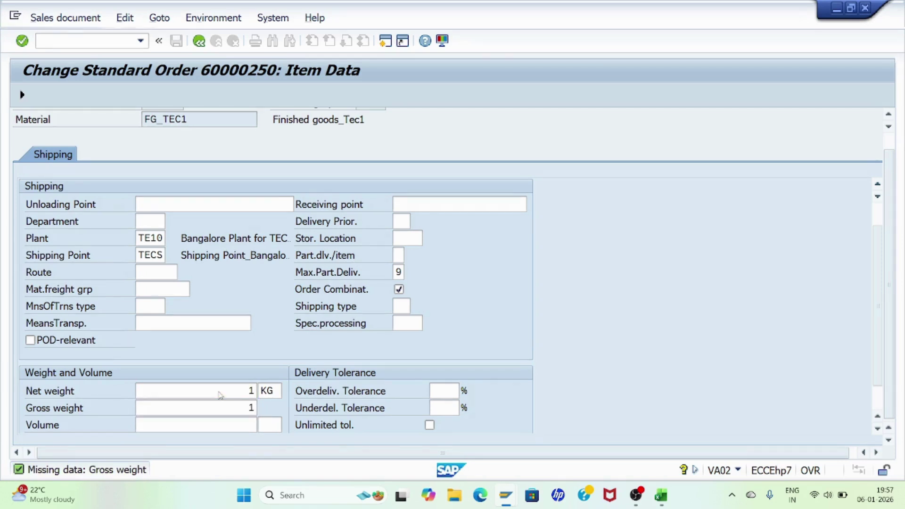
Return to the order overview, recheck the document for missing data, and save the changed order.
{"action": "left_click", "coordinate": [198, 41]}
{"action": "key", "text": "ctrl+F8"}
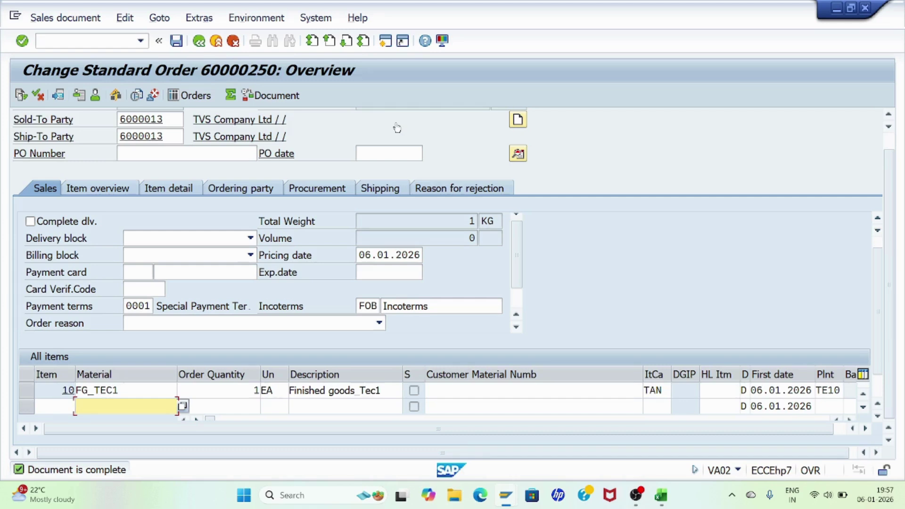
{"action": "left_click", "coordinate": [175, 40]}
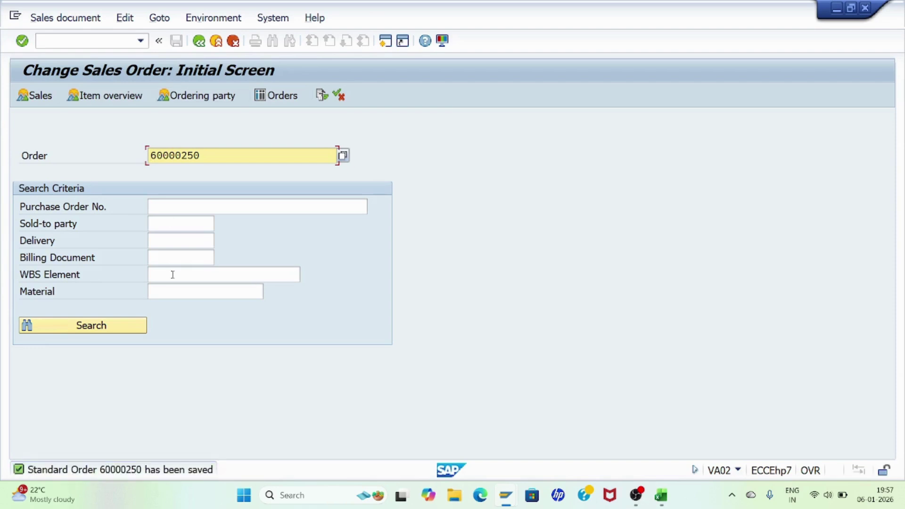
Copy the sales order number from the save message into cell N4 of the Excel worksheet and widen column N to fit.
{"action": "double_click", "coordinate": [144, 470]}
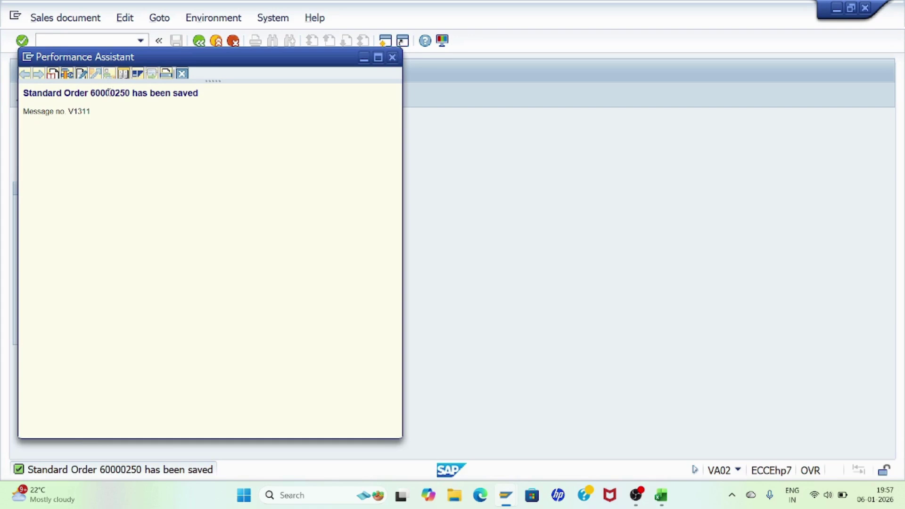
{"action": "double_click", "coordinate": [109, 93]}
{"action": "key", "text": "ctrl+c"}
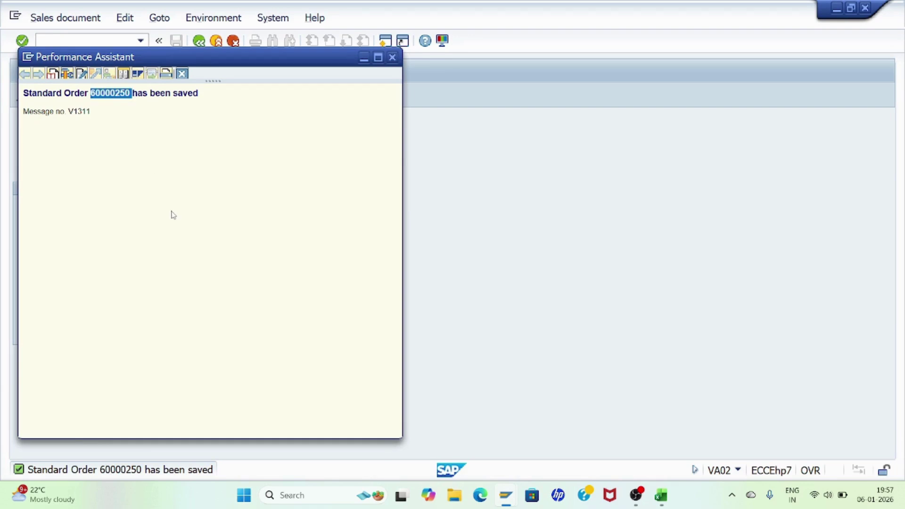
{"action": "left_click", "coordinate": [661, 494]}
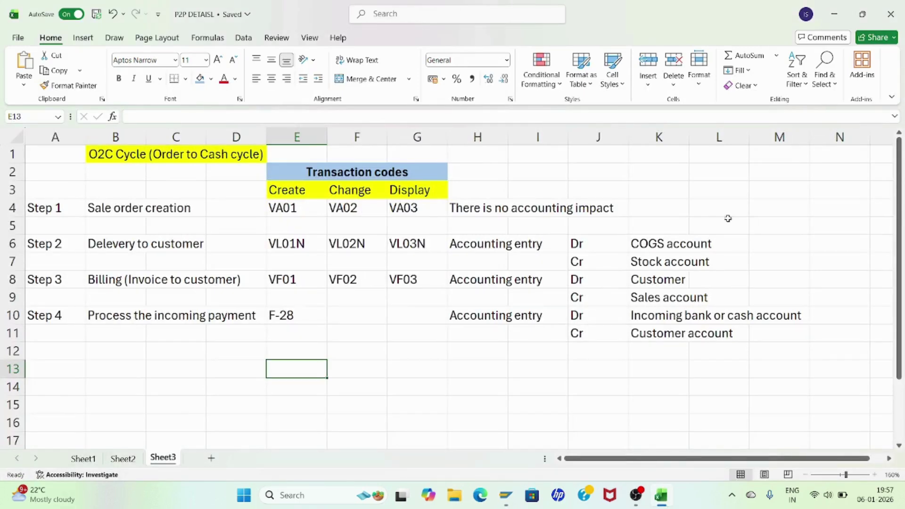
{"action": "left_click", "coordinate": [839, 209]}
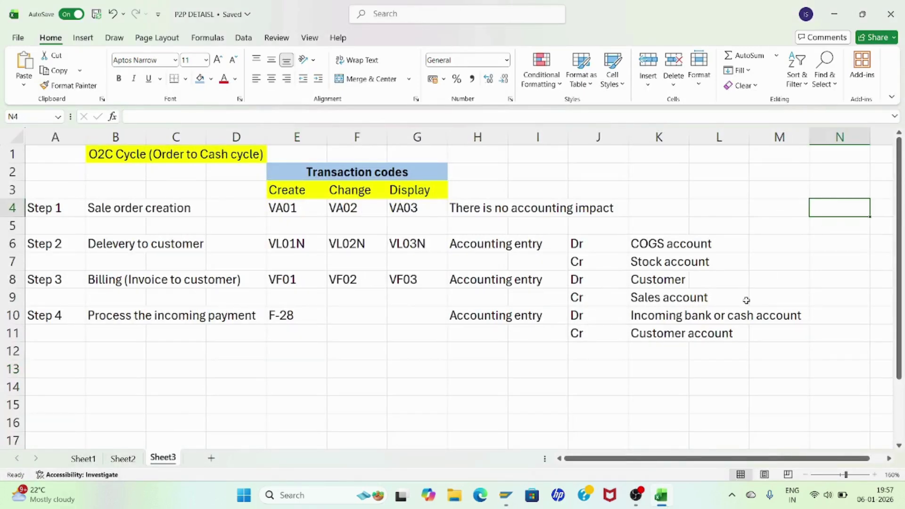
{"action": "key", "text": "ctrl+v"}
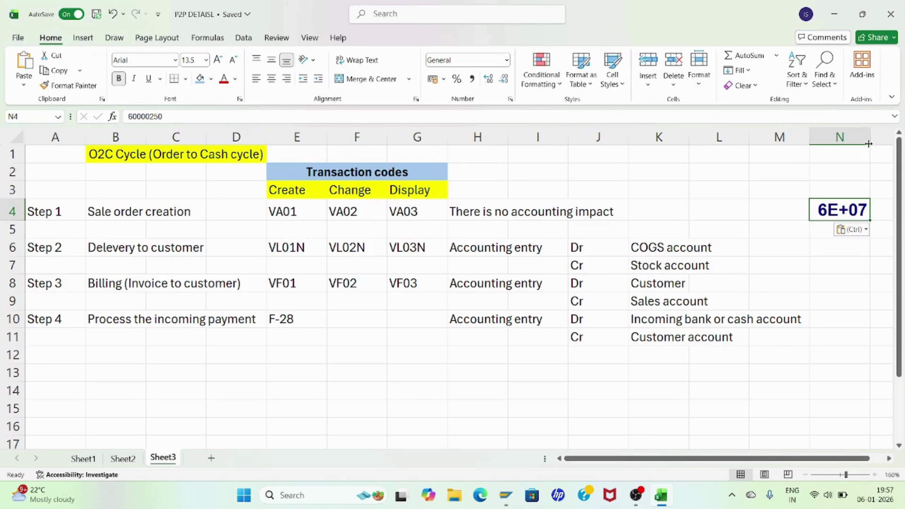
{"action": "left_click_drag", "start_coordinate": [869, 141], "coordinate": [896, 141]}
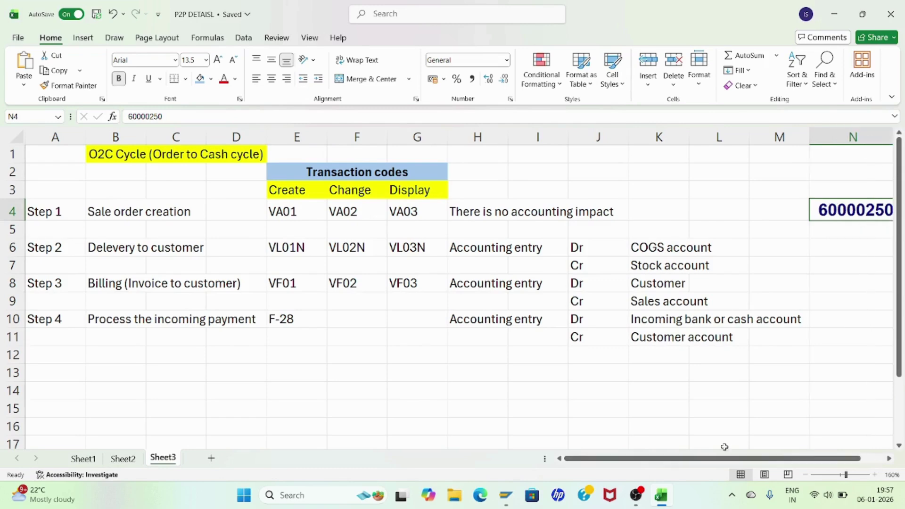
{"action": "left_click", "coordinate": [890, 458]}
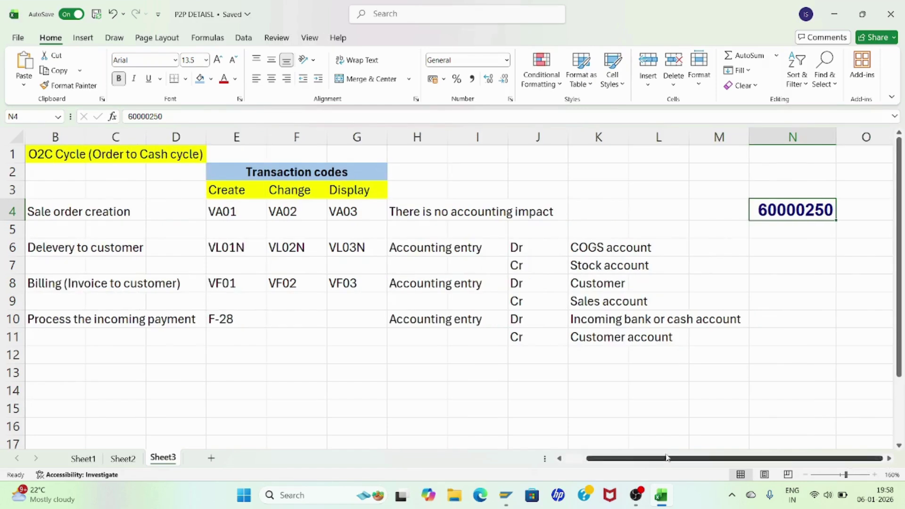
{"action": "left_click", "coordinate": [561, 459]}
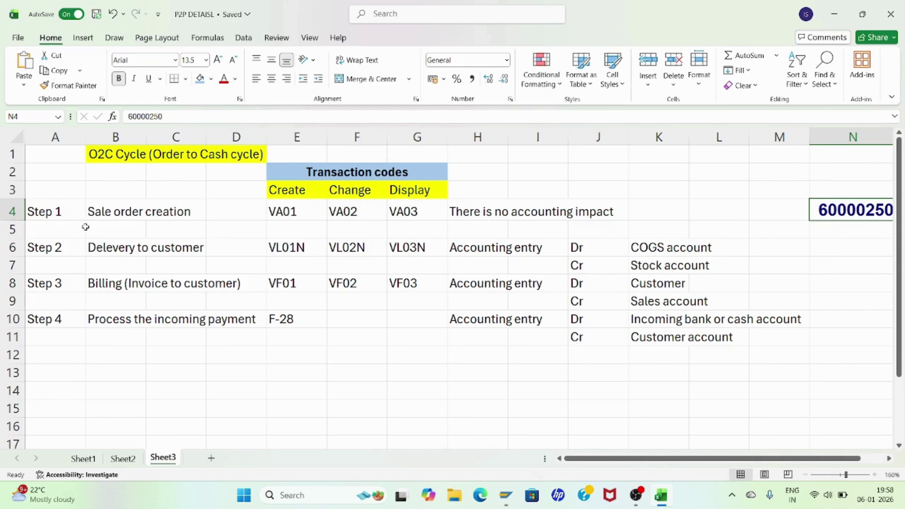
Switch to SAP and display material FG_TEC1 with MM03 for plant TE10, sales organization TCSO and distribution channel TD, keeping the proposed views.
{"action": "left_click", "coordinate": [52, 248]}
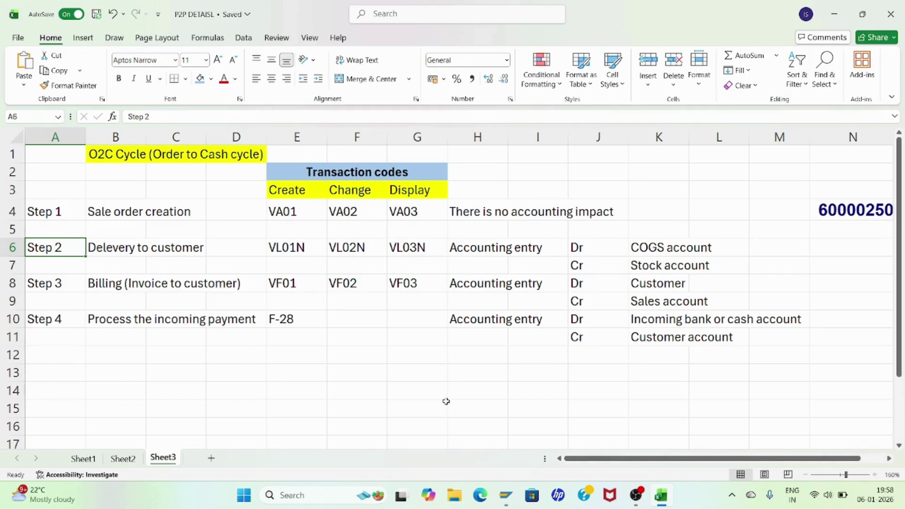
{"action": "left_click", "coordinate": [506, 497]}
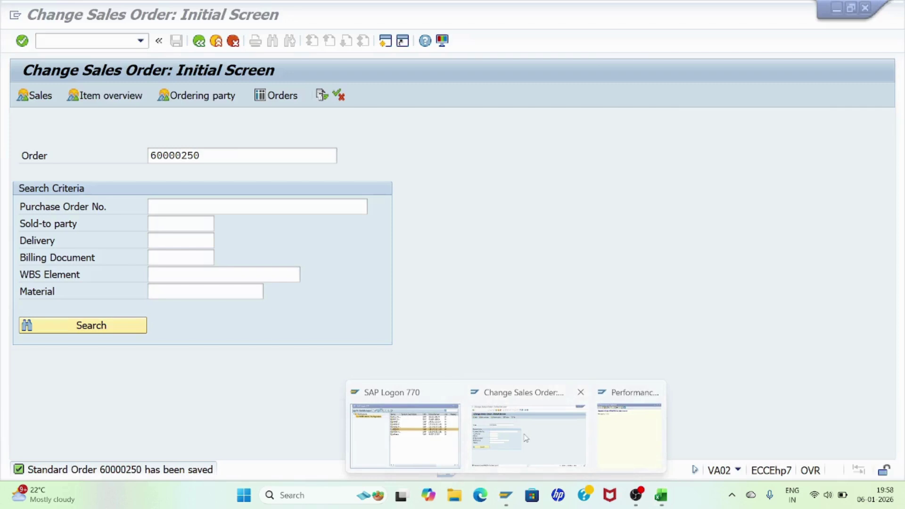
{"action": "left_click", "coordinate": [532, 446]}
{"action": "left_click", "coordinate": [200, 42]}
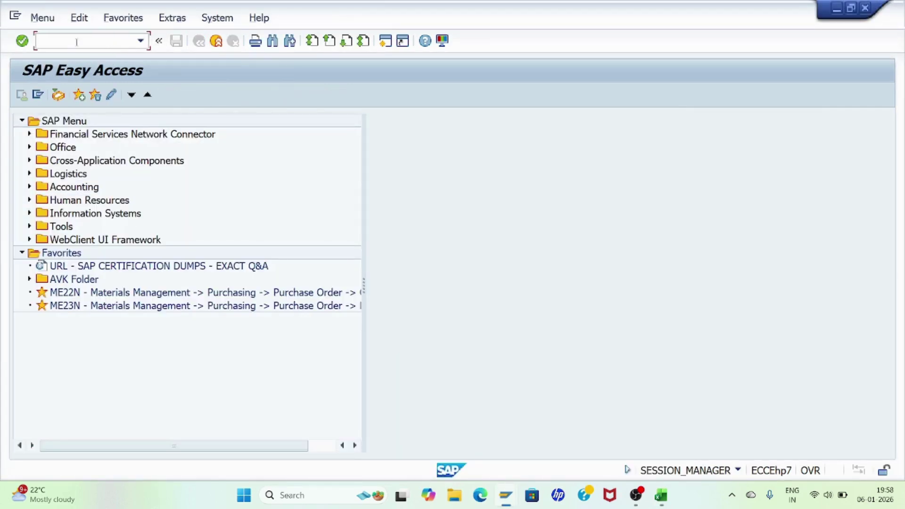
{"action": "type", "text": "MM03"}
{"action": "key", "text": "Return"}
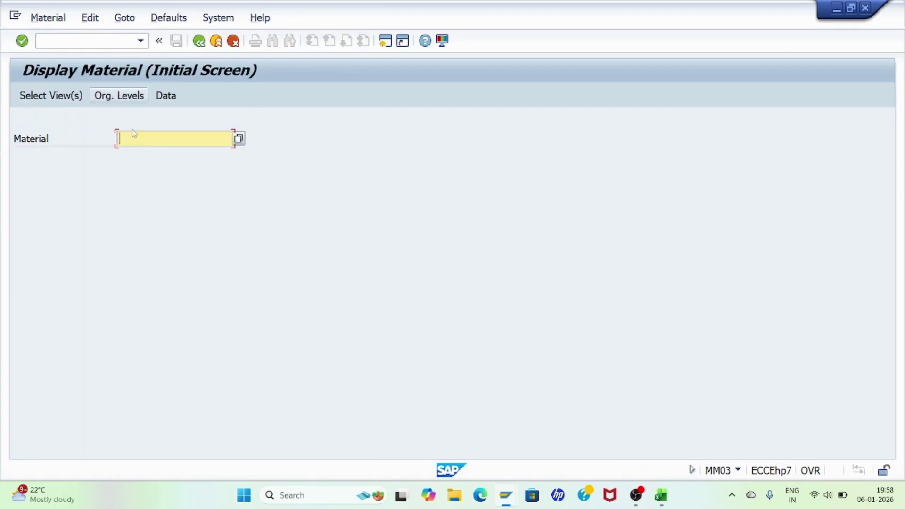
{"action": "left_click", "coordinate": [137, 140]}
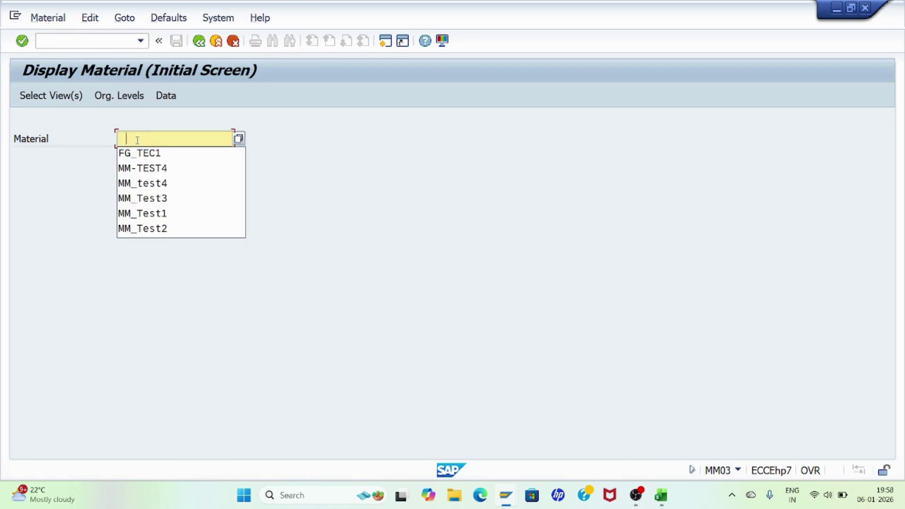
{"action": "key", "text": "Down"}
{"action": "key", "text": "Return"}
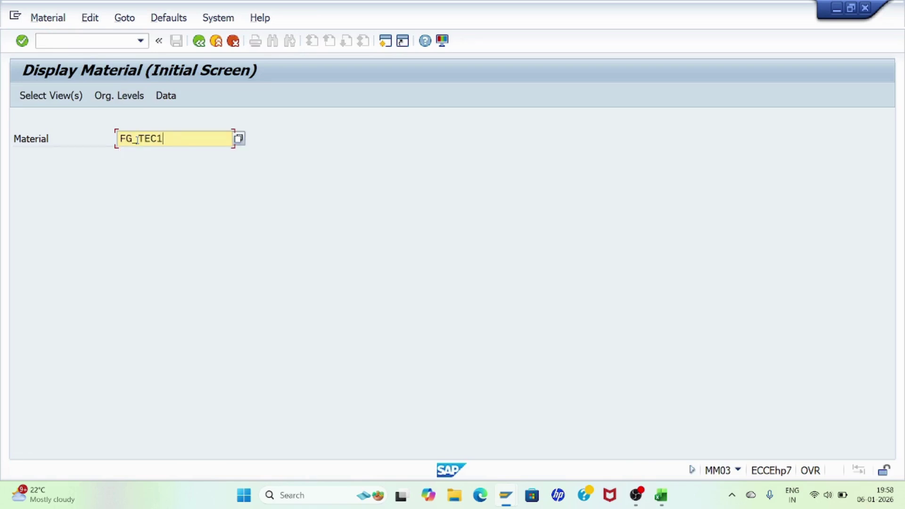
{"action": "key", "text": "Return"}
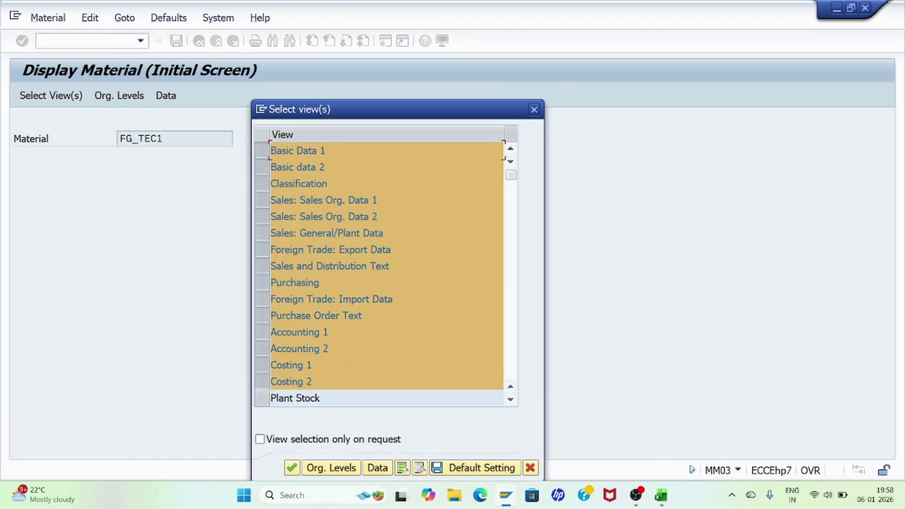
{"action": "left_click", "coordinate": [292, 468]}
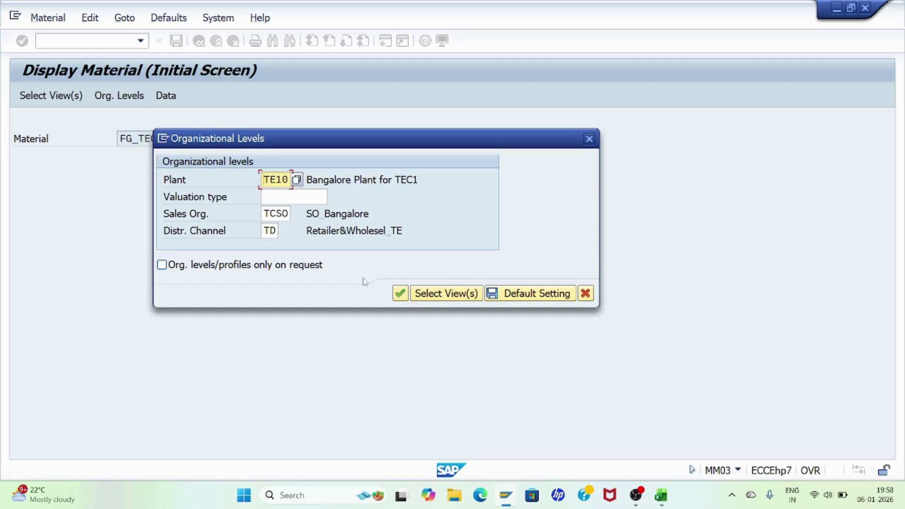
{"action": "left_click", "coordinate": [402, 296]}
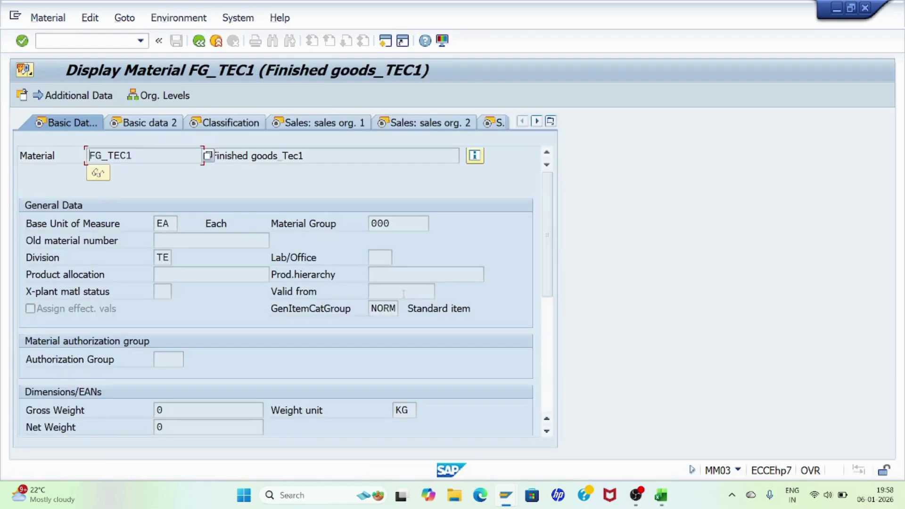
Check the total stock of FG_TEC1 in the Accounting 1 view and return to the SAP Easy Access screen.
{"action": "left_click", "coordinate": [551, 122]}
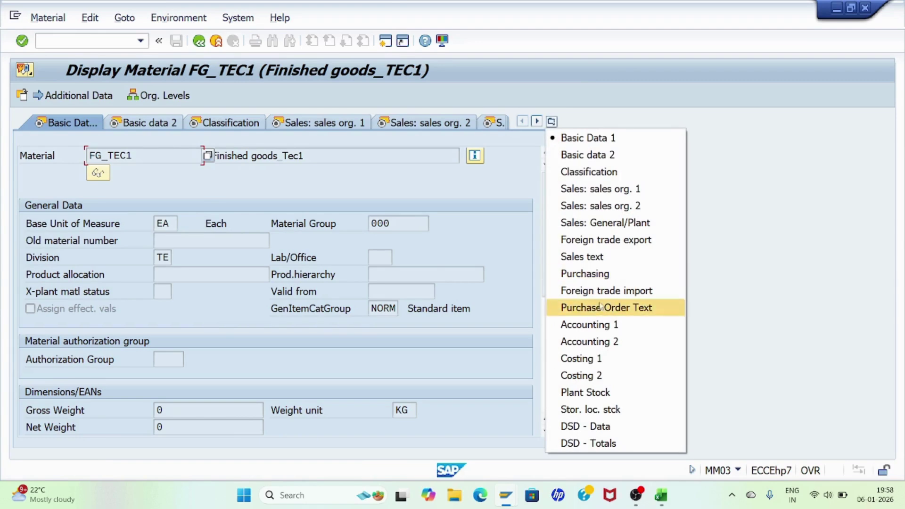
{"action": "left_click", "coordinate": [603, 328]}
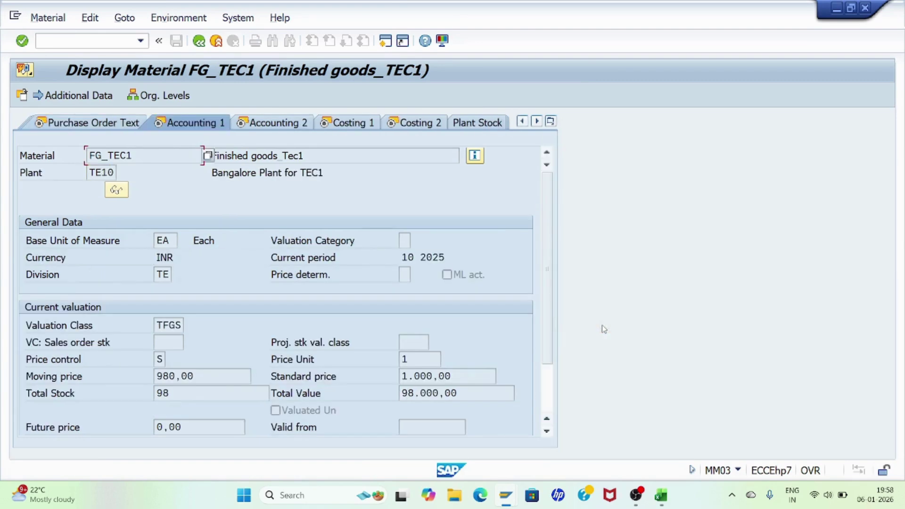
{"action": "left_click", "coordinate": [184, 394]}
{"action": "left_click", "coordinate": [199, 42]}
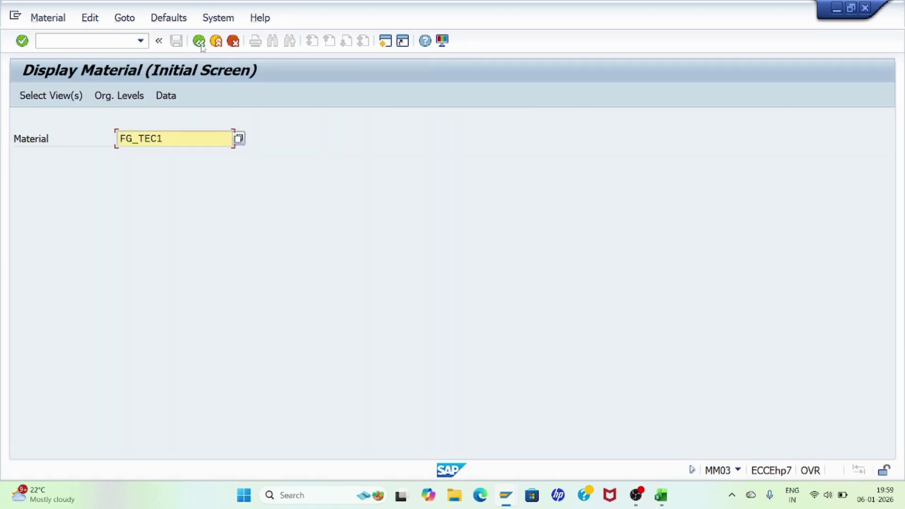
{"action": "left_click", "coordinate": [200, 42]}
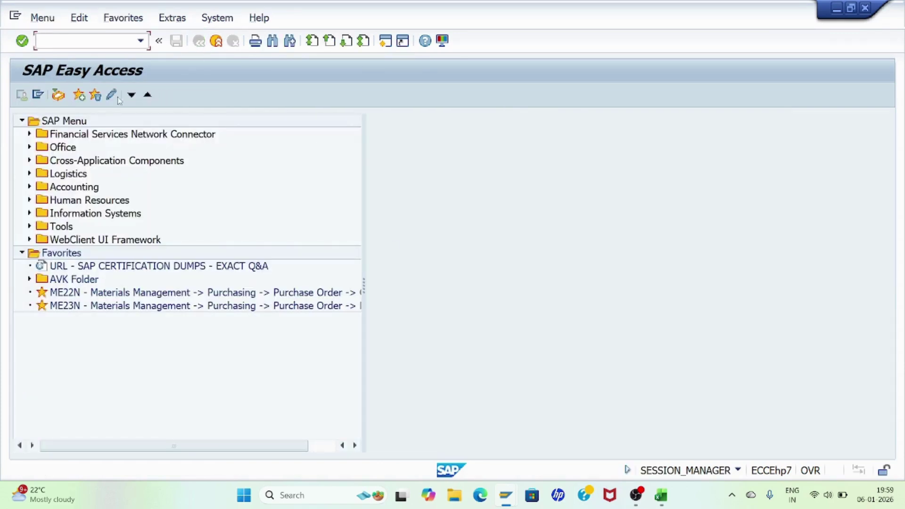
Start an outbound delivery with transaction VL01N for the saved sales order, using shipping point TECS and selection date 06.01.2026.
{"action": "left_click", "coordinate": [47, 41]}
{"action": "type", "text": "VL01N"}
{"action": "key", "text": "Return"}
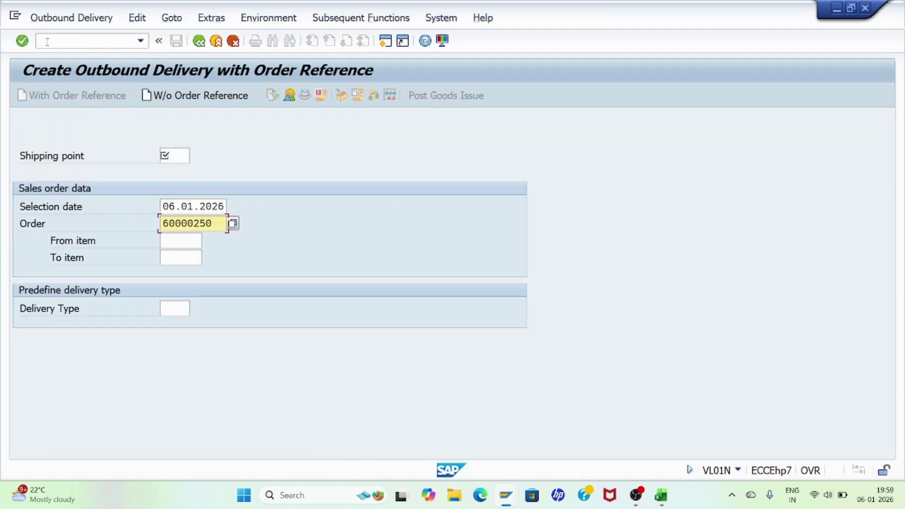
{"action": "left_click", "coordinate": [173, 157]}
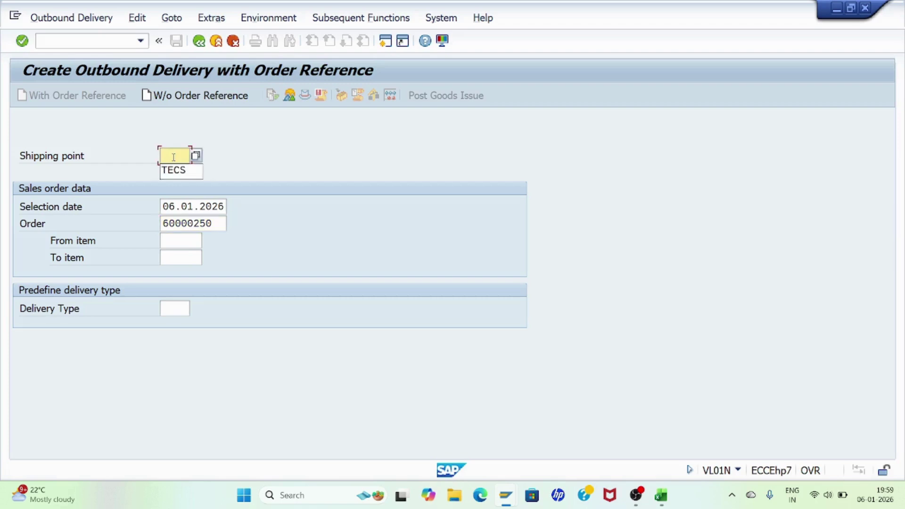
{"action": "key", "text": "Down"}
{"action": "key", "text": "Return"}
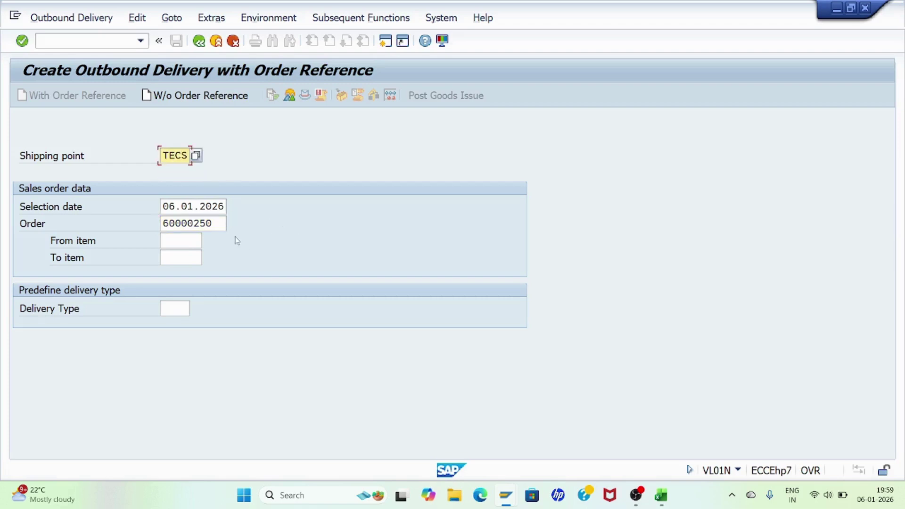
{"action": "left_click", "coordinate": [219, 228]}
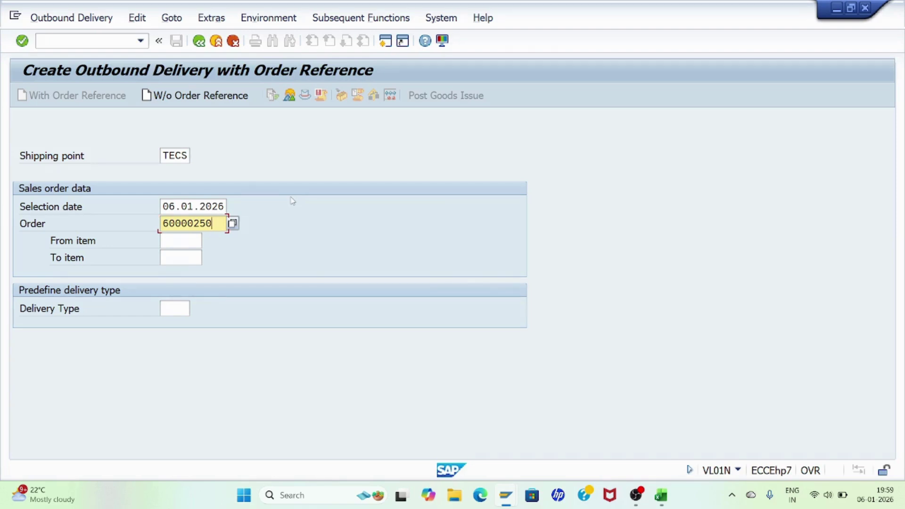
{"action": "key", "text": "Return"}
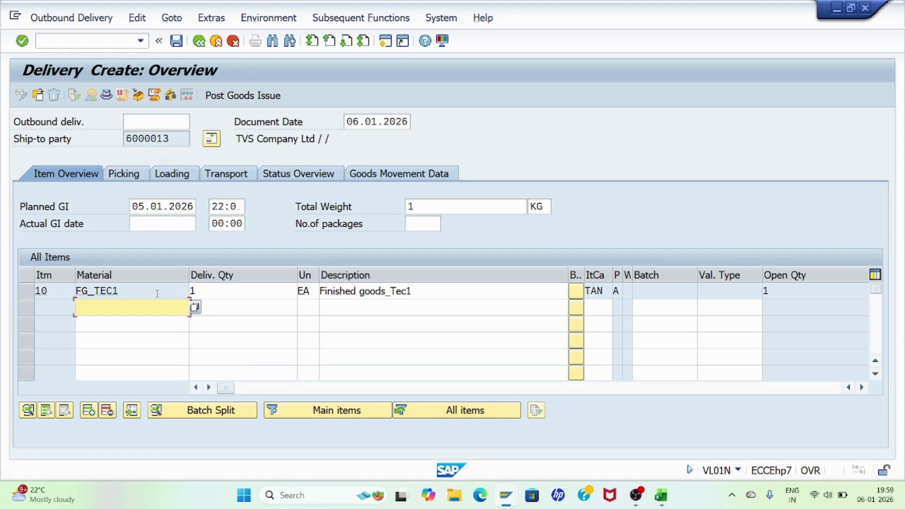
Set the picked quantity of delivery item 10 to 1.
{"action": "left_click", "coordinate": [215, 294]}
{"action": "key", "text": "Tab"}
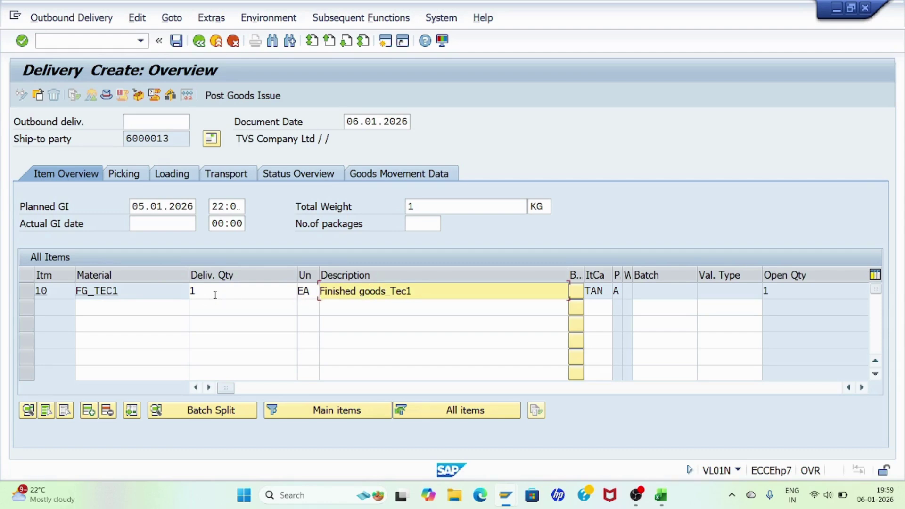
{"action": "key", "text": "Tab"}
{"action": "key", "text": "Tab"}
{"action": "key", "text": "Tab"}
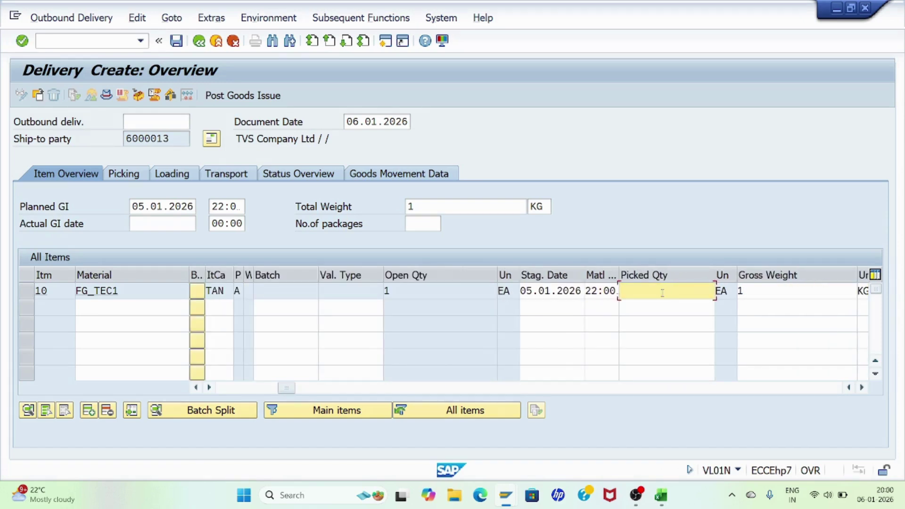
{"action": "type", "text": "1"}
Enter storage location FG for delivery item 10 and save the outbound delivery.
{"action": "key", "text": "Tab"}
{"action": "key", "text": "Tab"}
{"action": "key", "text": "Tab"}
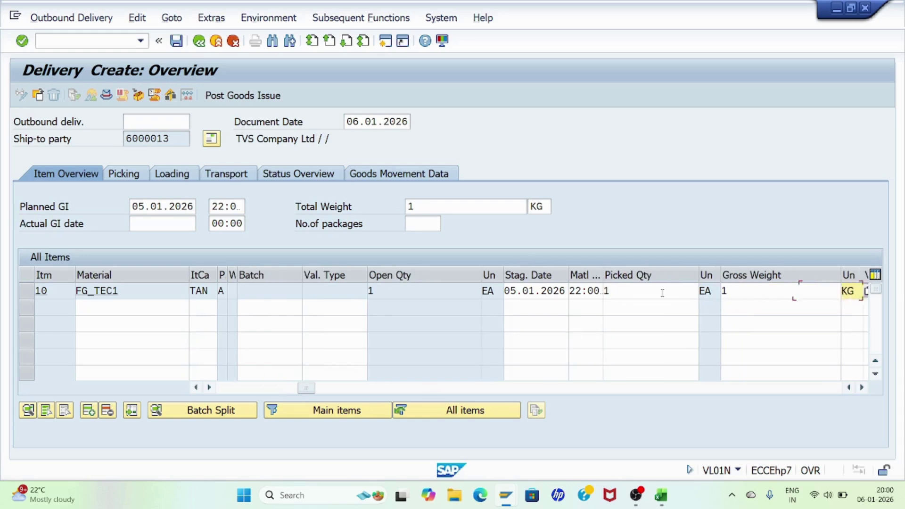
{"action": "key", "text": "Tab"}
{"action": "key", "text": "Tab"}
{"action": "key", "text": "Tab"}
{"action": "key", "text": "Tab"}
{"action": "key", "text": "Tab"}
{"action": "key", "text": "Tab"}
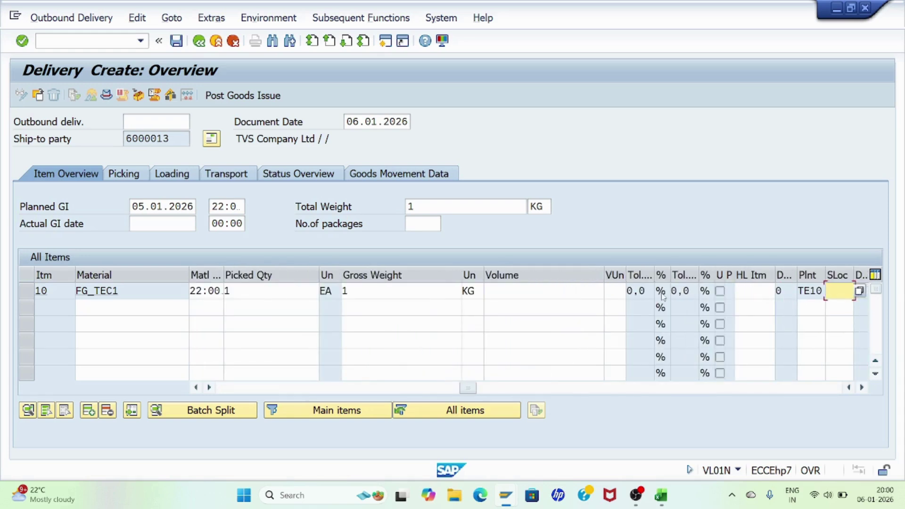
{"action": "type", "text": "FG"}
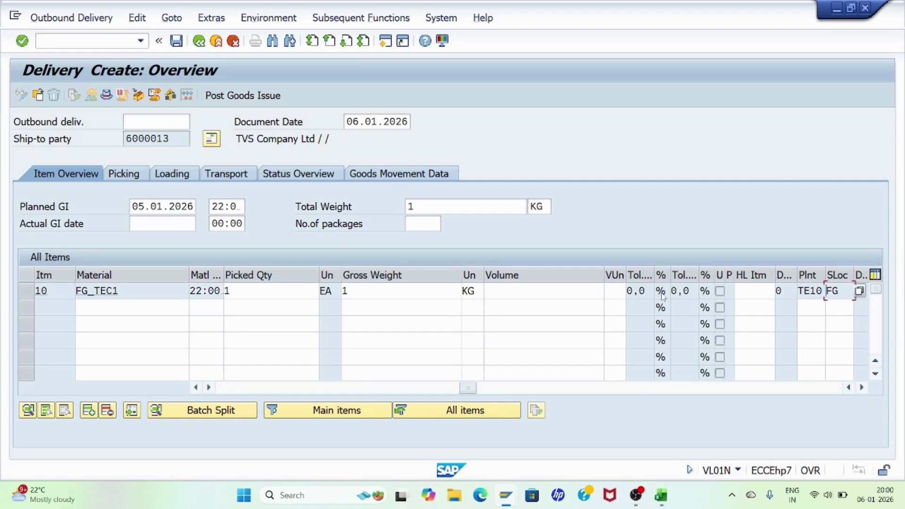
{"action": "left_click", "coordinate": [177, 41]}
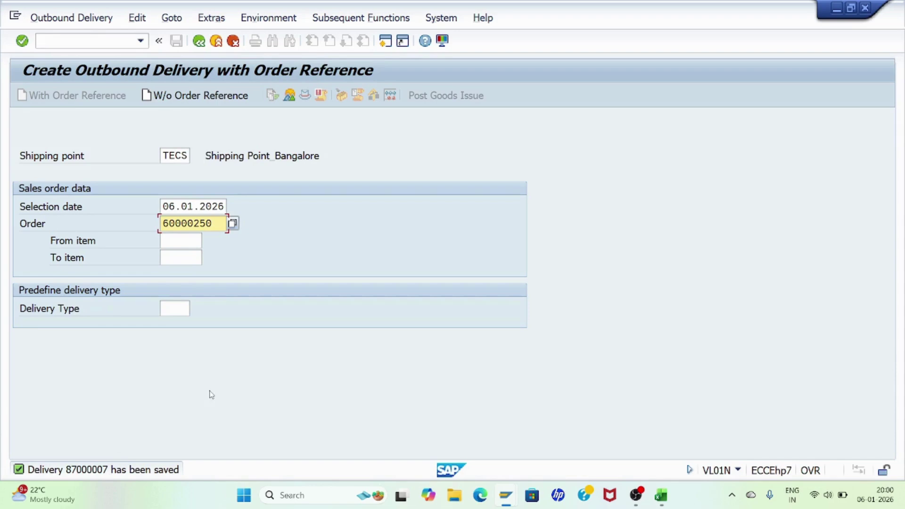
Leave delivery creation and display the saved outbound delivery with transaction VL03N.
{"action": "left_click", "coordinate": [204, 49]}
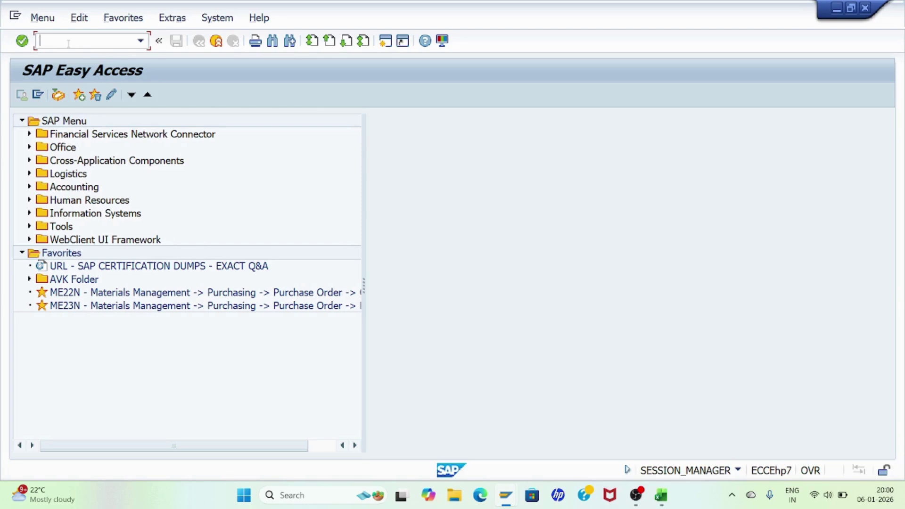
{"action": "type", "text": "VL03N"}
{"action": "key", "text": "Return"}
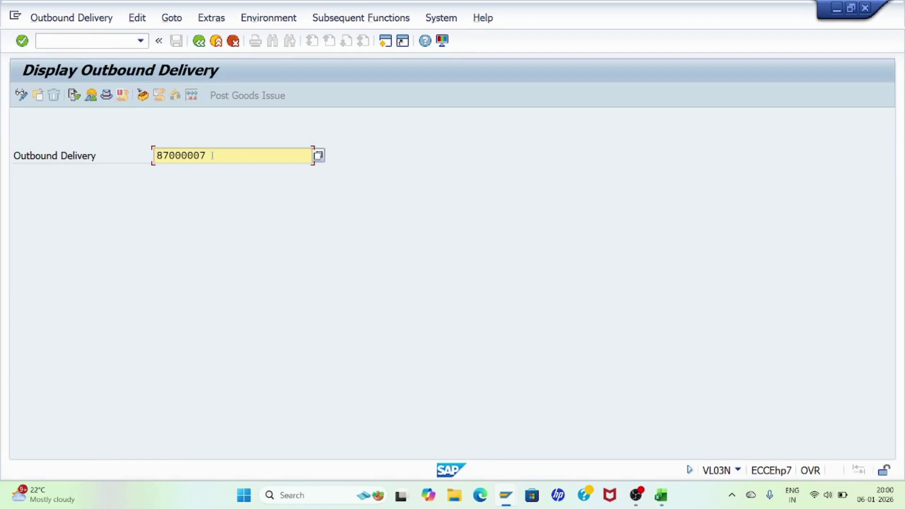
{"action": "key", "text": "Return"}
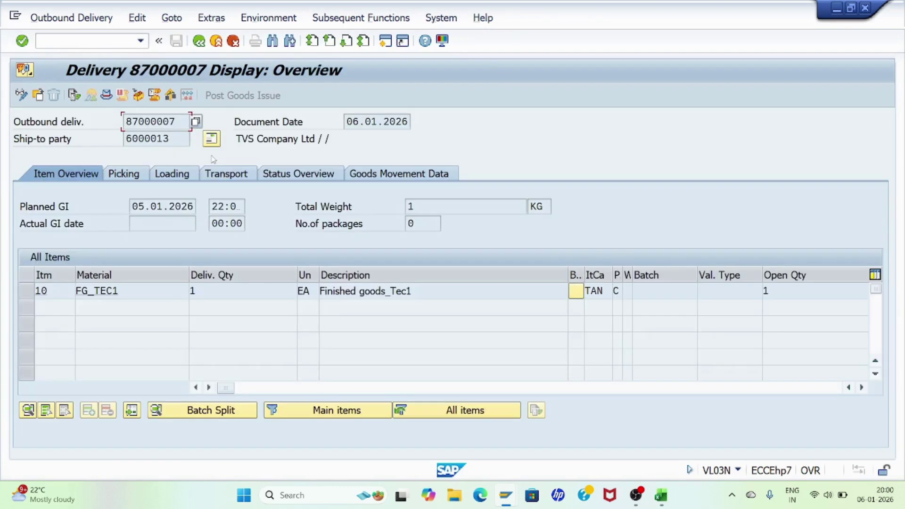
Review the document flow of the displayed outbound delivery and return to the SAP Easy Access screen.
{"action": "left_click", "coordinate": [76, 96]}
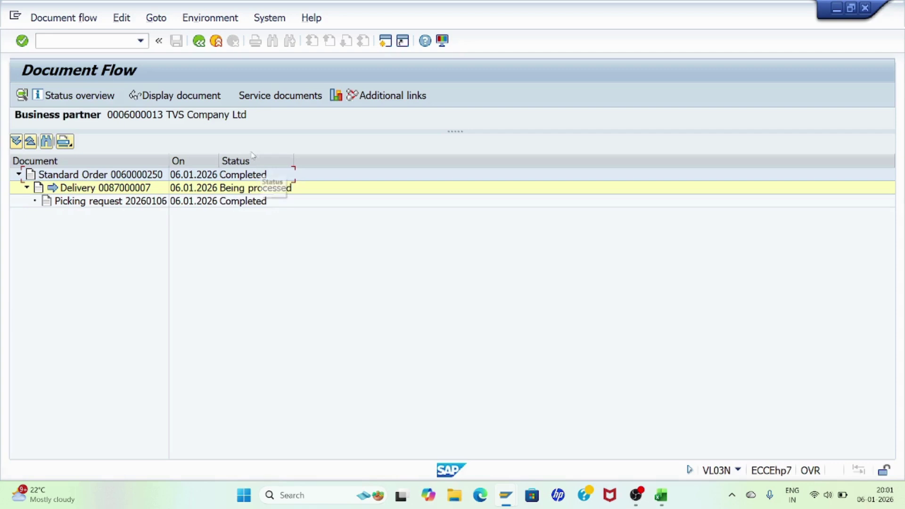
{"action": "left_click", "coordinate": [202, 46]}
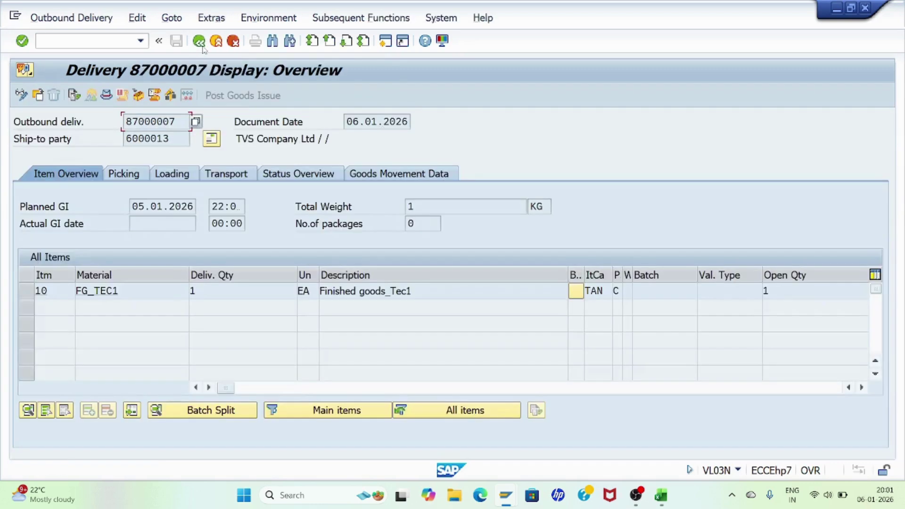
{"action": "left_click", "coordinate": [202, 46]}
{"action": "left_click", "coordinate": [202, 46]}
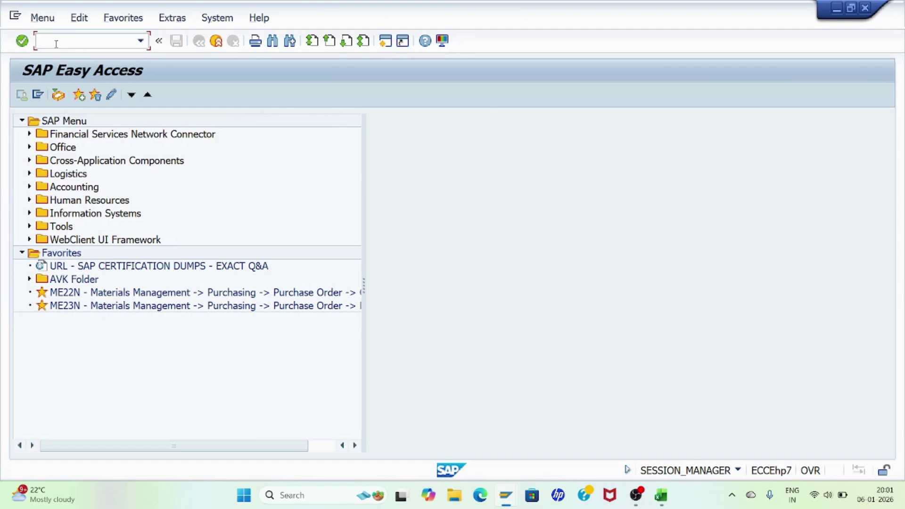
Open the saved outbound delivery for change with transaction VL02N and post its goods issue.
{"action": "type", "text": "VL02N"}
{"action": "key", "text": "Return"}
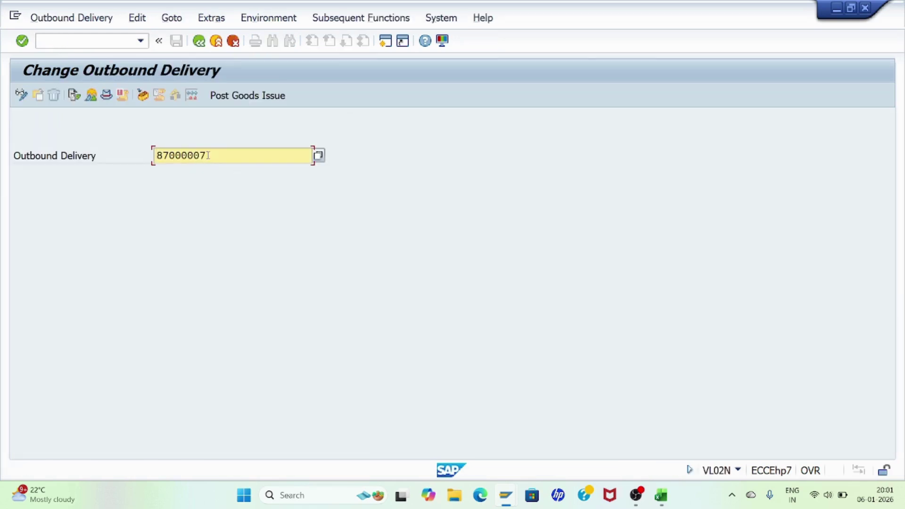
{"action": "key", "text": "Return"}
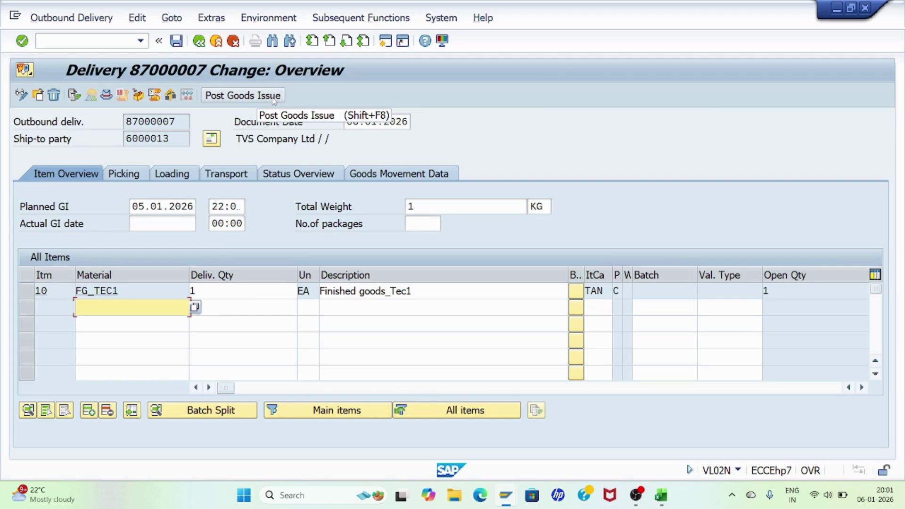
{"action": "left_click", "coordinate": [242, 96]}
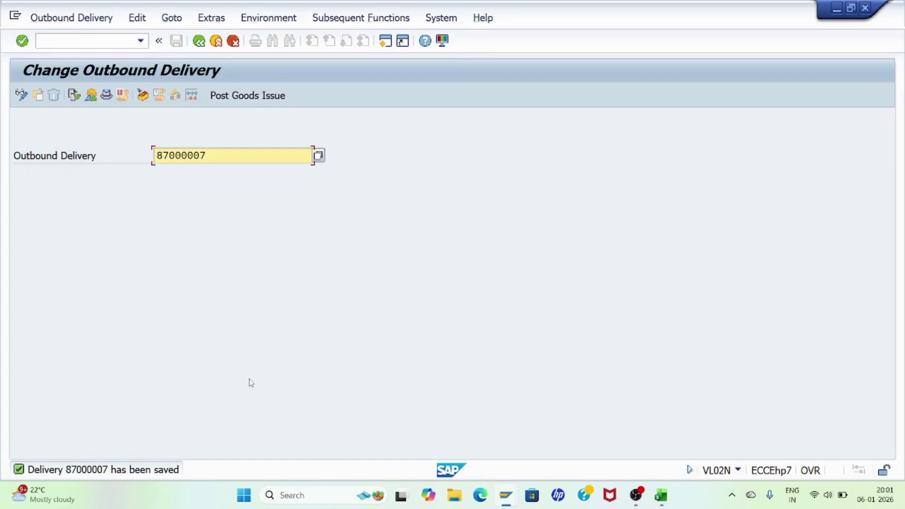
{"action": "left_click", "coordinate": [199, 42]}
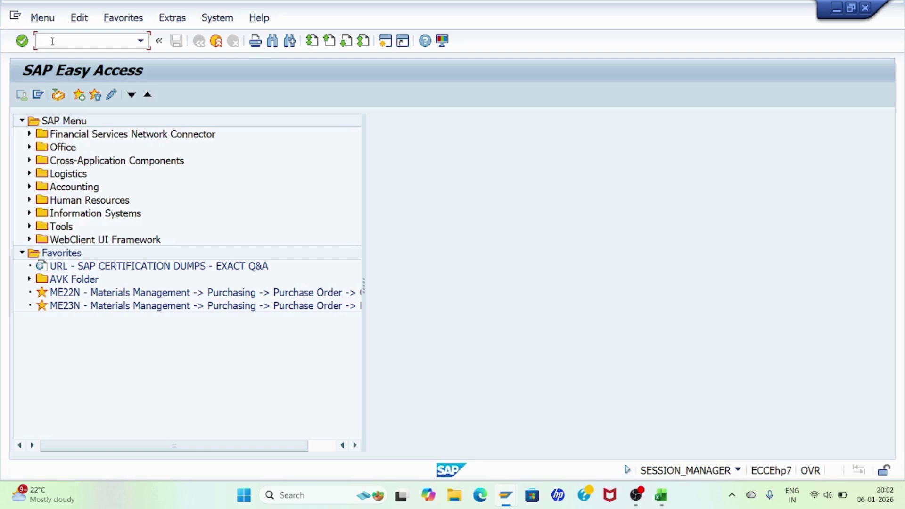
Display the outbound delivery with transaction VL03N and show its document flow.
{"action": "type", "text": "VL03N"}
{"action": "key", "text": "Return"}
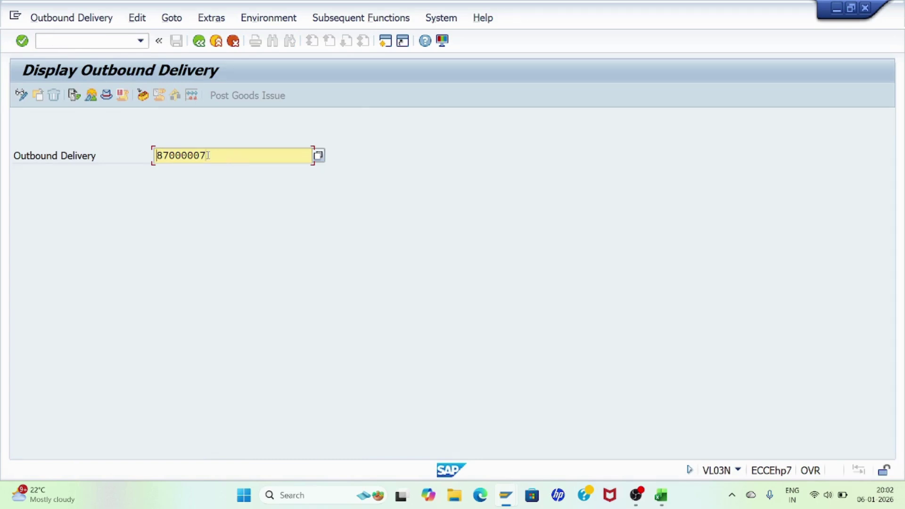
{"action": "key", "text": "Return"}
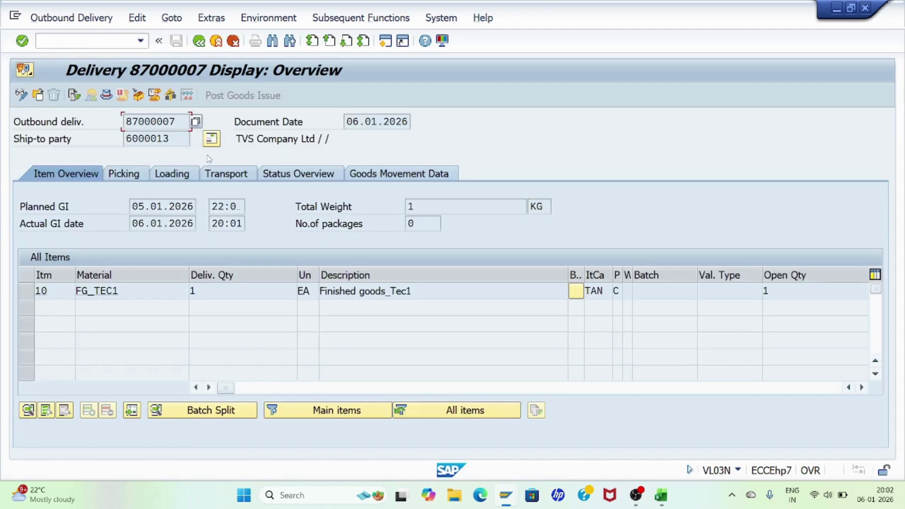
{"action": "left_click", "coordinate": [74, 96]}
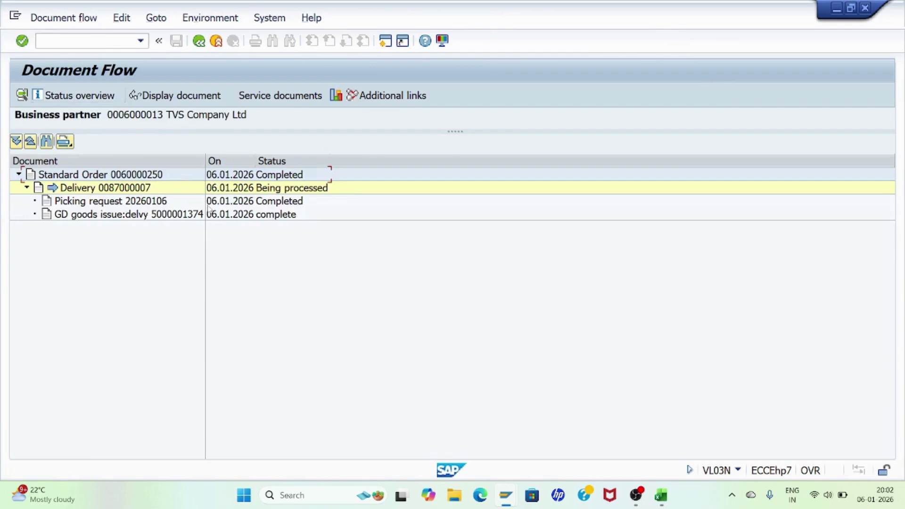
Display the goods issue's material document from the document flow and check item 1's movement type, storage location and plant.
{"action": "left_click", "coordinate": [190, 218]}
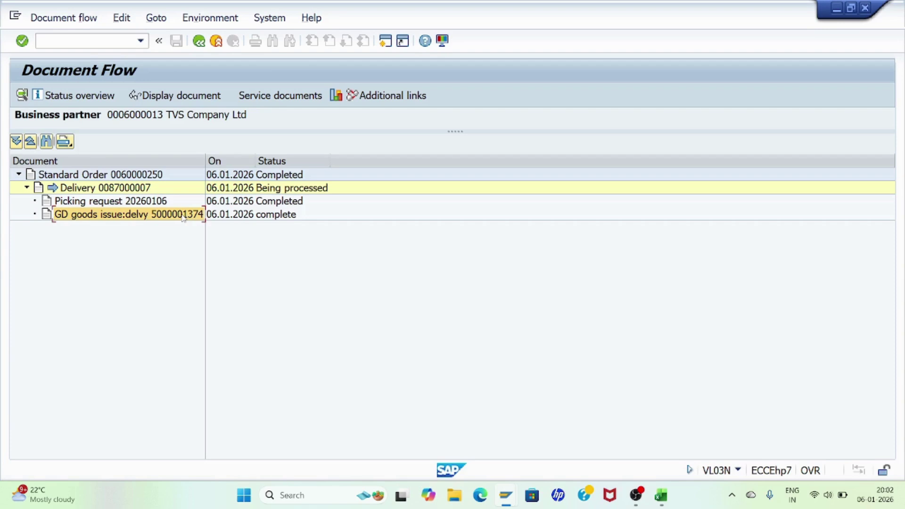
{"action": "left_click", "coordinate": [186, 97]}
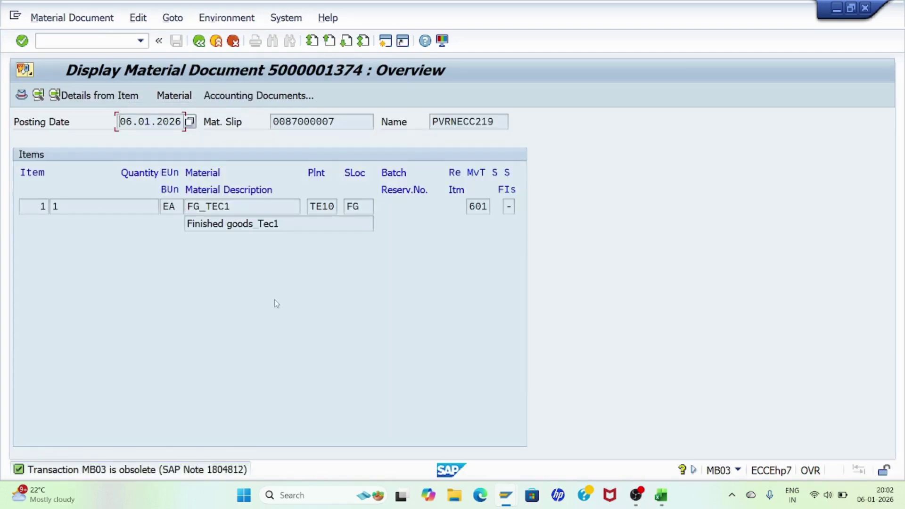
{"action": "left_click", "coordinate": [483, 206]}
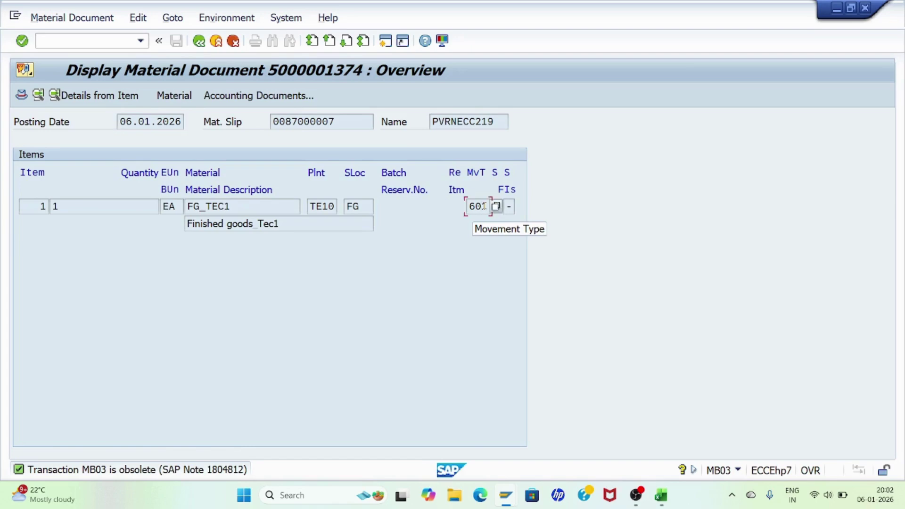
{"action": "left_click", "coordinate": [359, 208]}
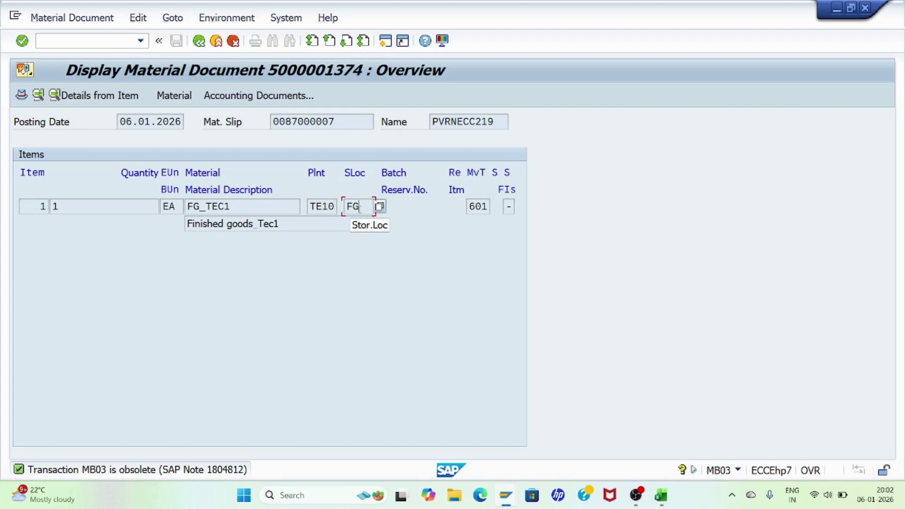
{"action": "left_click", "coordinate": [334, 206]}
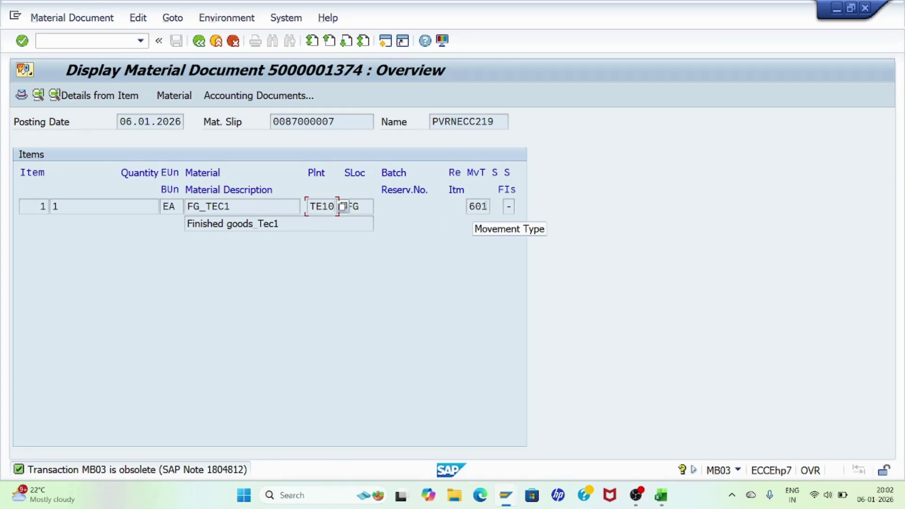
{"action": "left_click", "coordinate": [477, 208]}
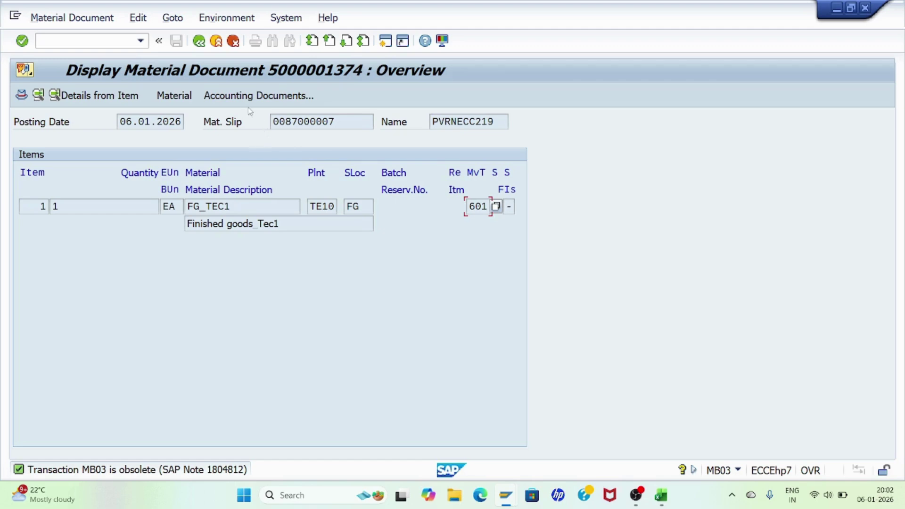
Open the accounting document of the goods issue and examine its COGS and FG line items.
{"action": "left_click", "coordinate": [261, 96]}
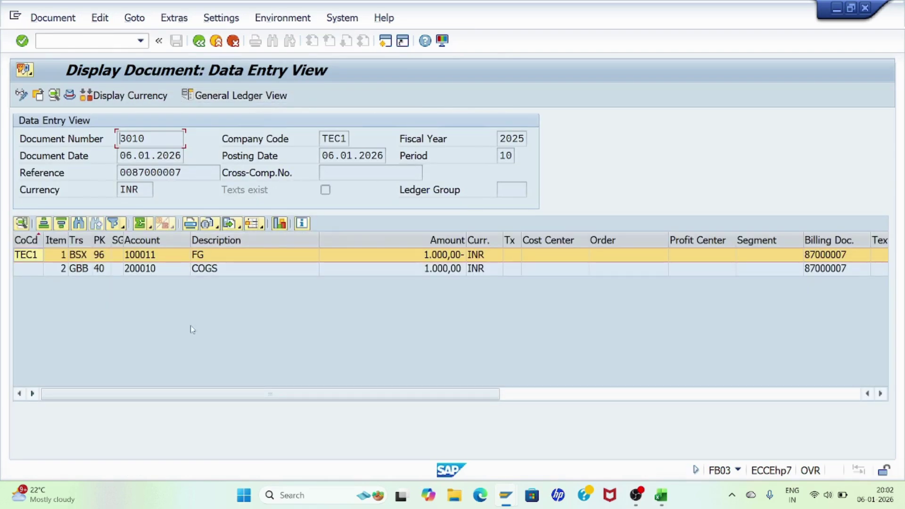
{"action": "left_click", "coordinate": [205, 273]}
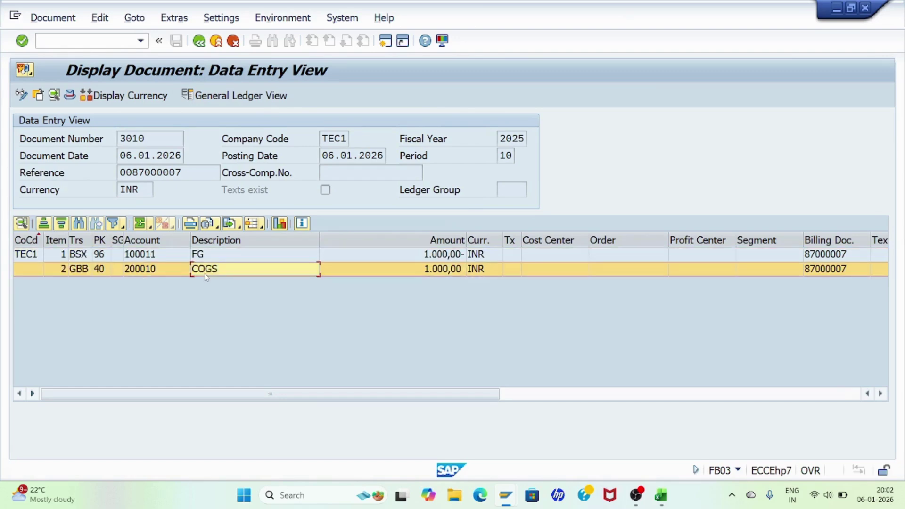
{"action": "left_click", "coordinate": [205, 259]}
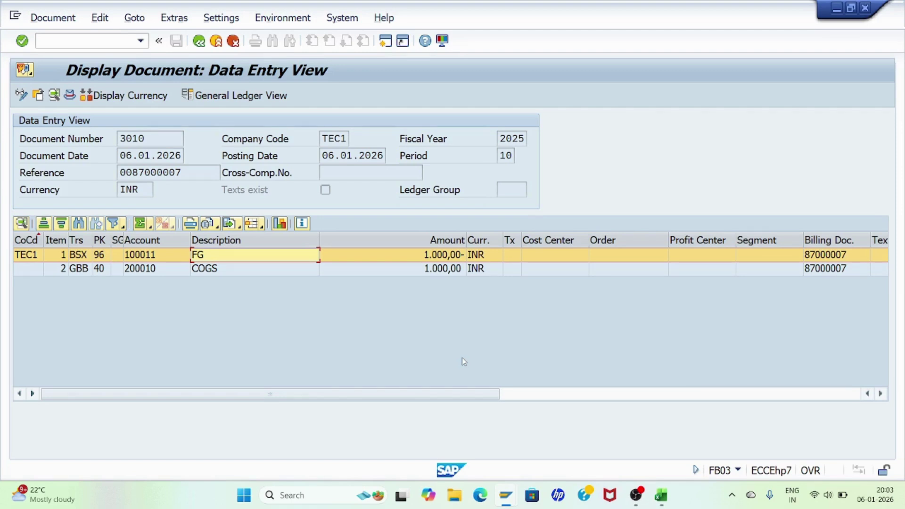
Switch to the Excel worksheet to check the Step 3 Billing row, and return to the accounting document in SAP.
{"action": "left_click", "coordinate": [661, 495]}
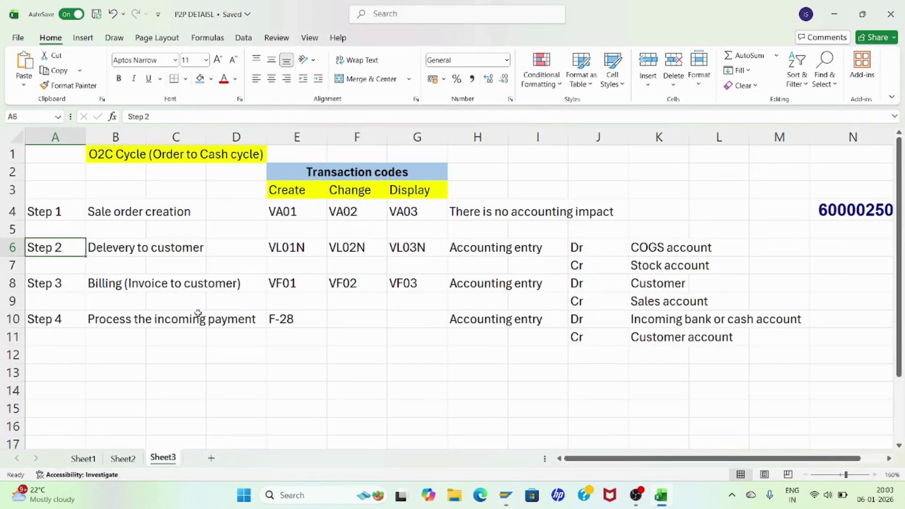
{"action": "left_click", "coordinate": [60, 286]}
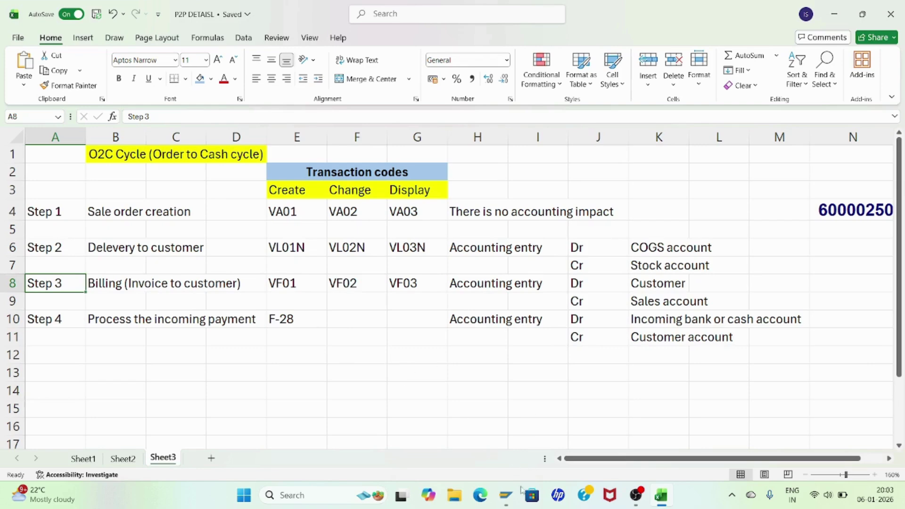
{"action": "mouse_move", "coordinate": [506, 495]}
{"action": "left_click", "coordinate": [557, 443]}
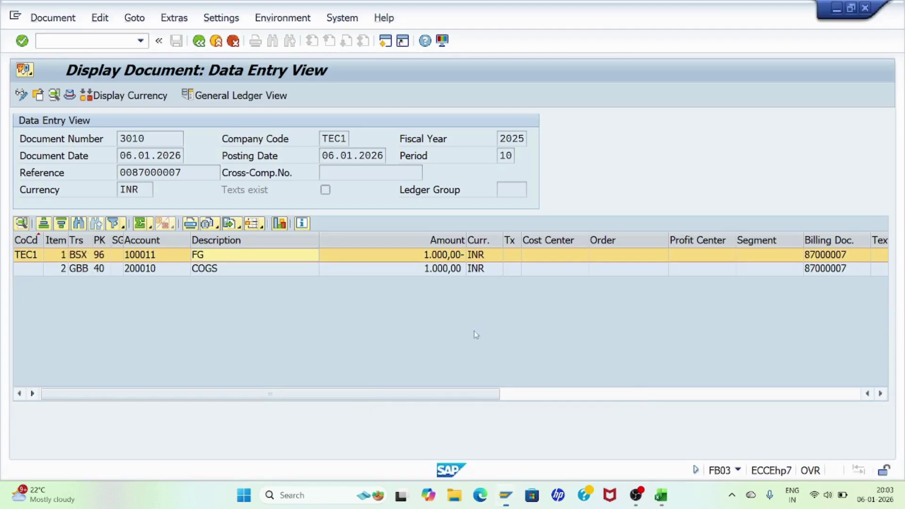
Leave the accounting document, material document and delivery displays, returning to the SAP Easy Access screen.
{"action": "left_click", "coordinate": [199, 41]}
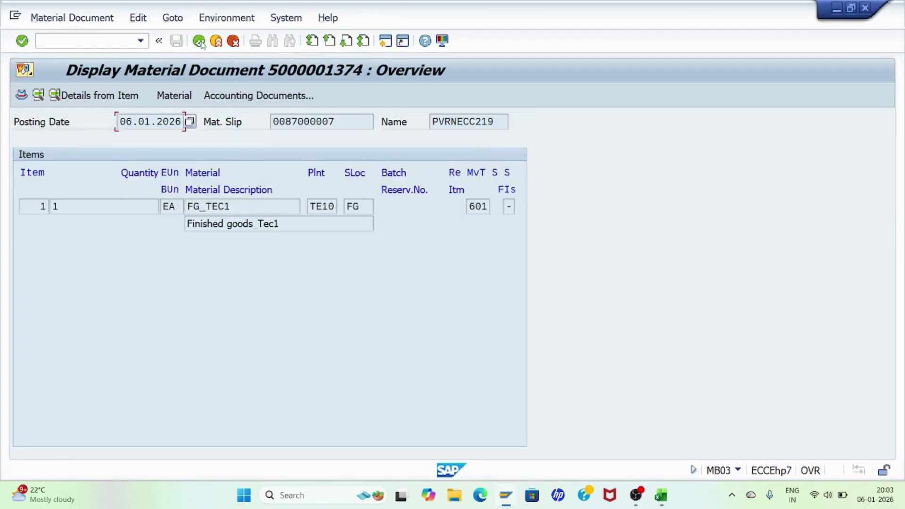
{"action": "left_click", "coordinate": [199, 41]}
{"action": "left_click", "coordinate": [198, 41]}
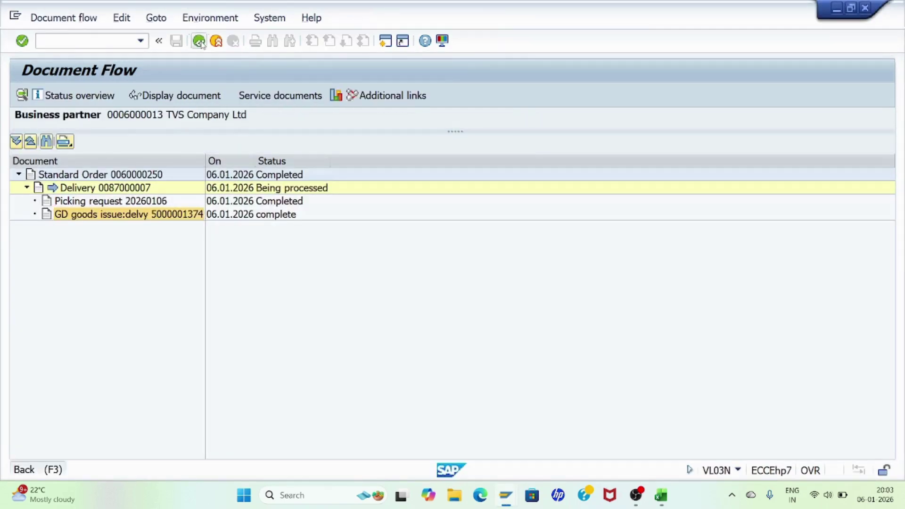
{"action": "left_click", "coordinate": [199, 41]}
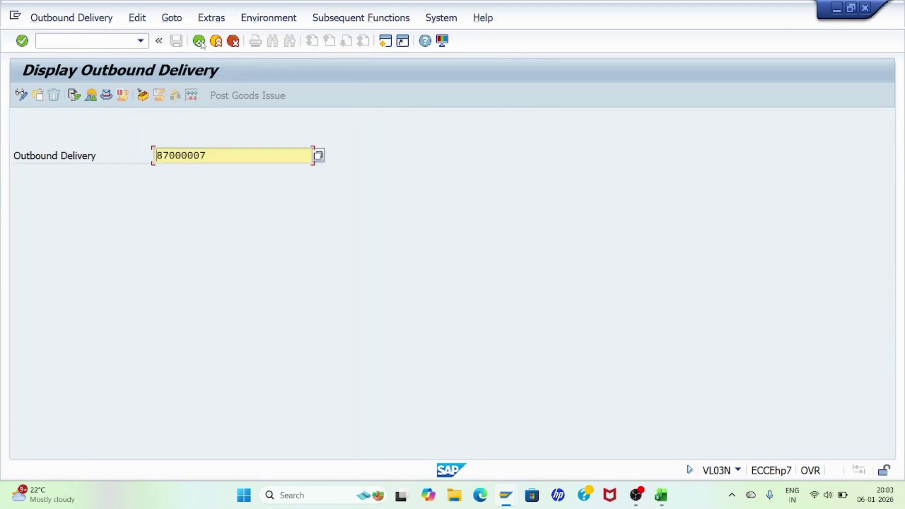
{"action": "left_click", "coordinate": [199, 41]}
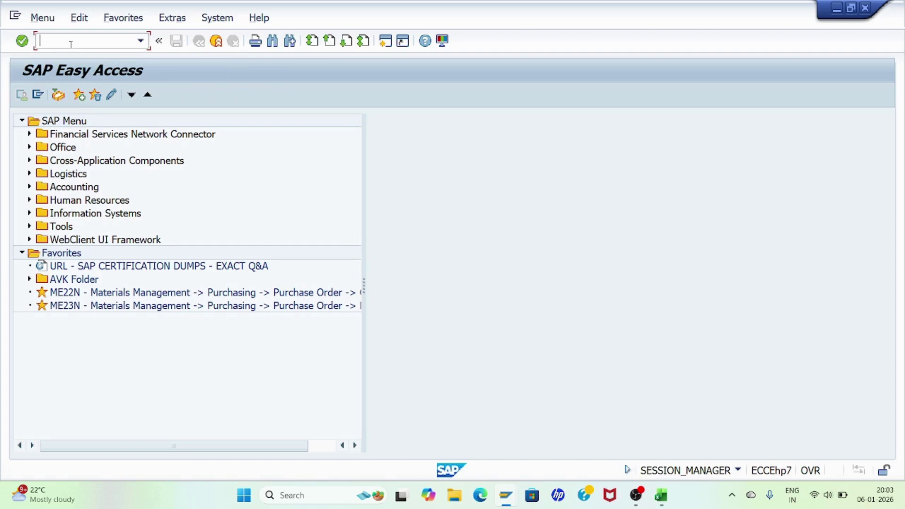
Create and save a billing document for the outbound delivery with transaction VF01, leaving the billing type blank.
{"action": "type", "text": "VF01"}
{"action": "key", "text": "Return"}
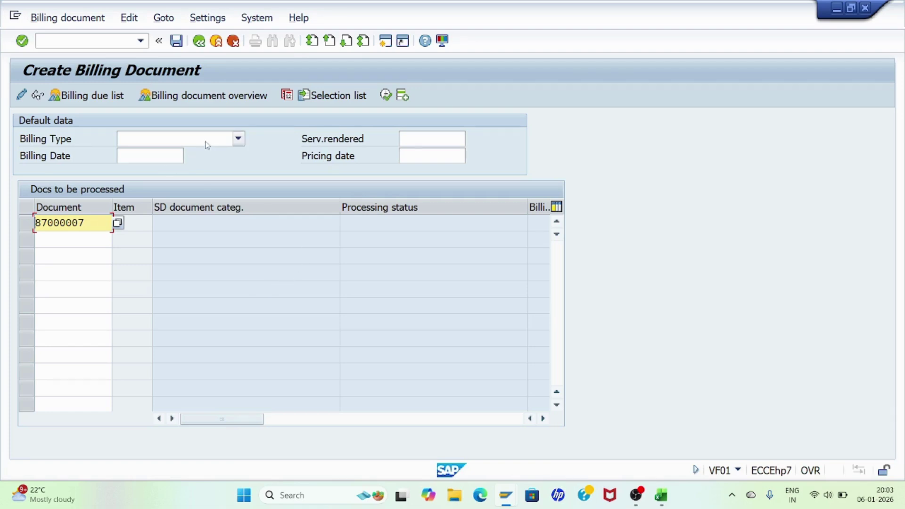
{"action": "left_click", "coordinate": [238, 139]}
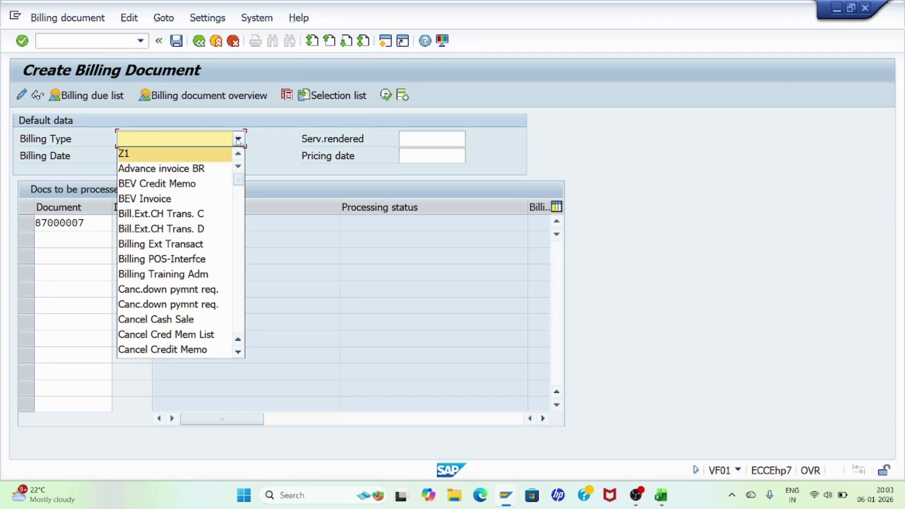
{"action": "left_click", "coordinate": [284, 134]}
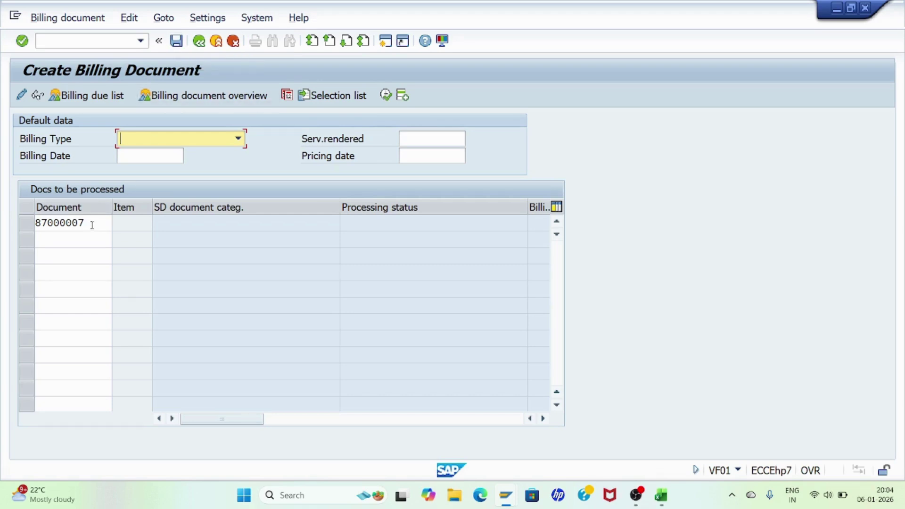
{"action": "left_click", "coordinate": [176, 41]}
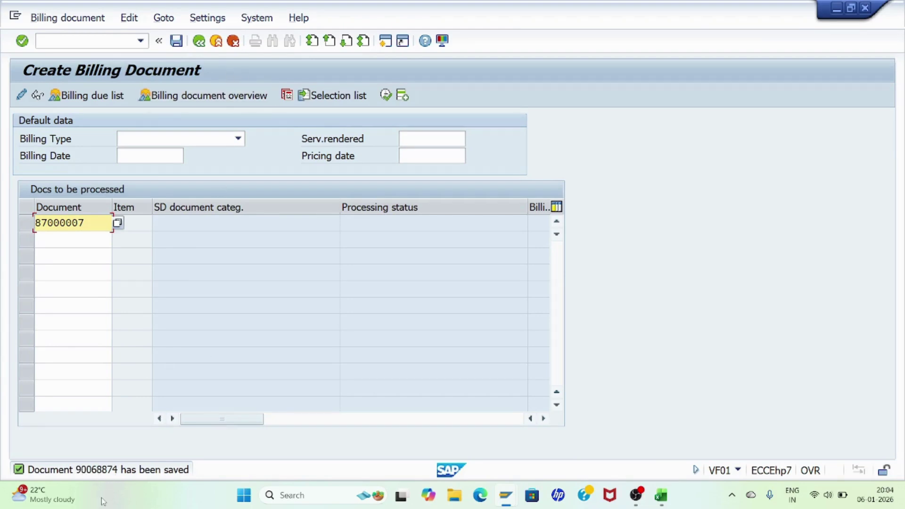
Open the details of the save message and select the new billing document's number in it.
{"action": "double_click", "coordinate": [113, 471]}
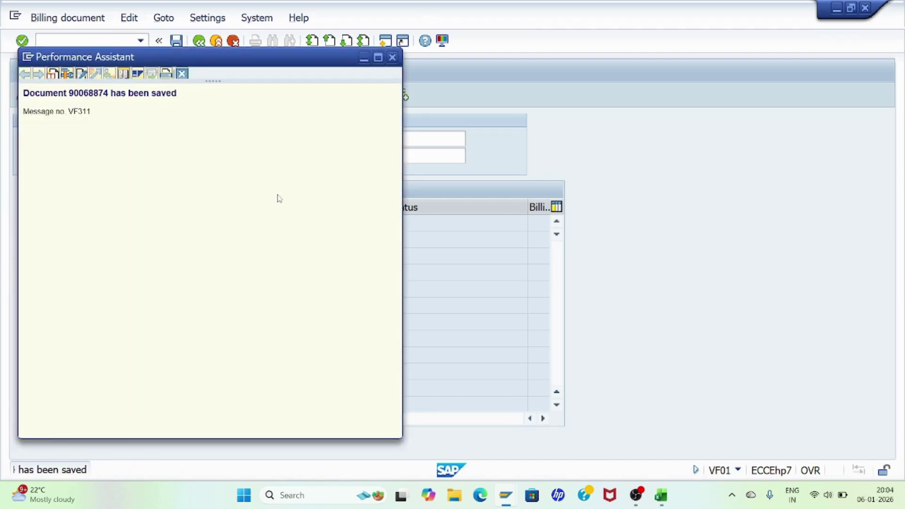
{"action": "double_click", "coordinate": [92, 94]}
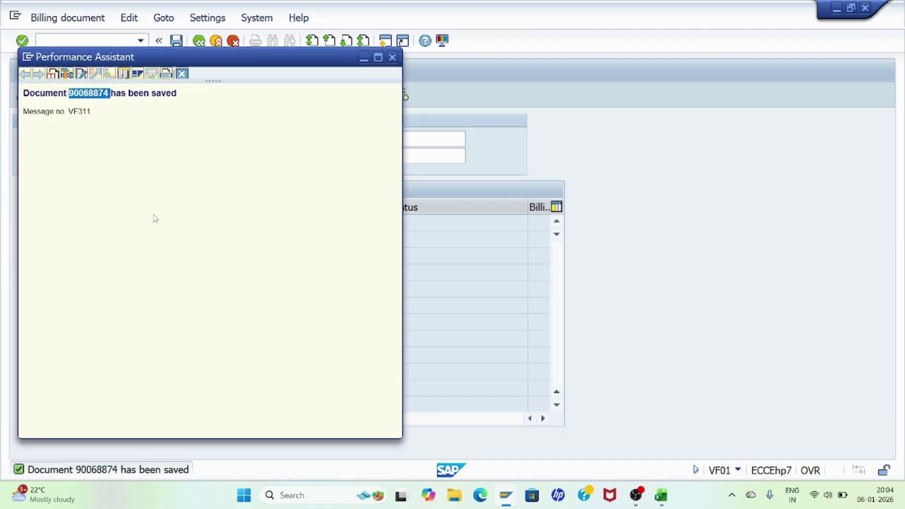
{"action": "left_click", "coordinate": [392, 57]}
Leave billing creation and display the saved billing document with transaction VF03.
{"action": "left_click", "coordinate": [200, 41]}
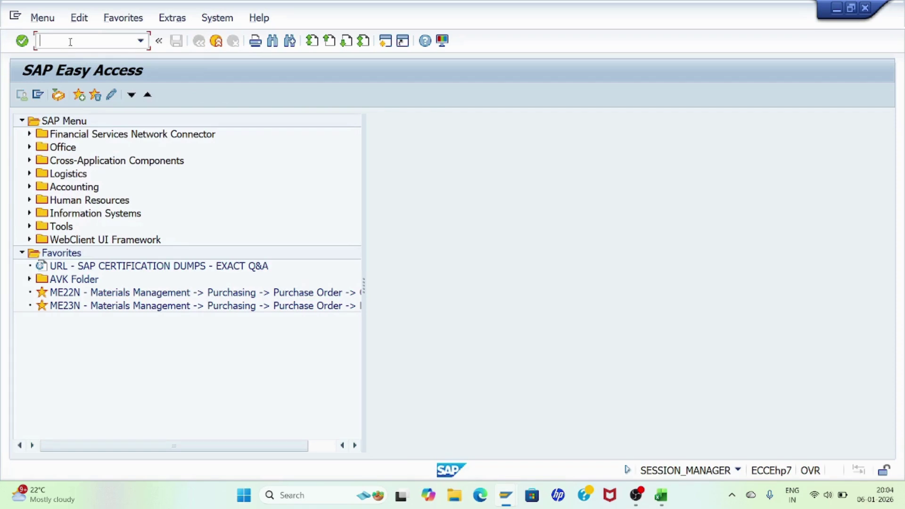
{"action": "left_click", "coordinate": [70, 41]}
{"action": "type", "text": "VF03"}
{"action": "key", "text": "Return"}
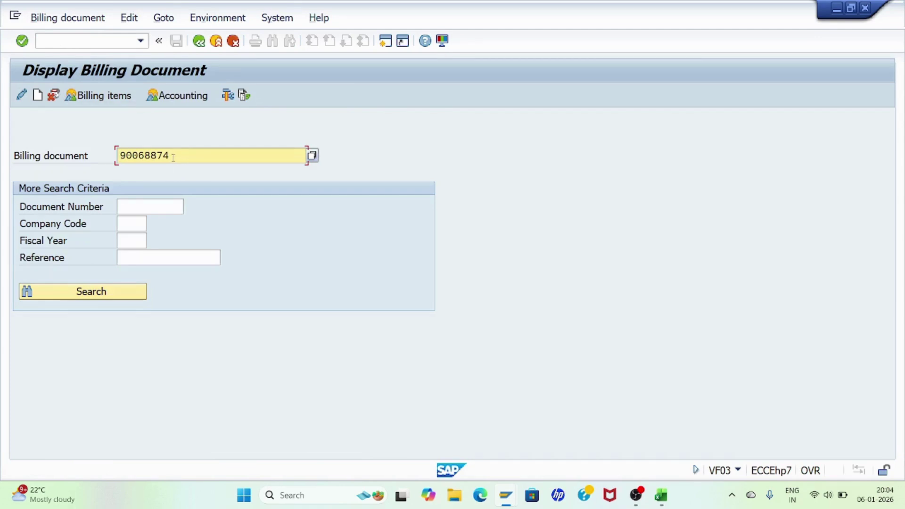
{"action": "key", "text": "Return"}
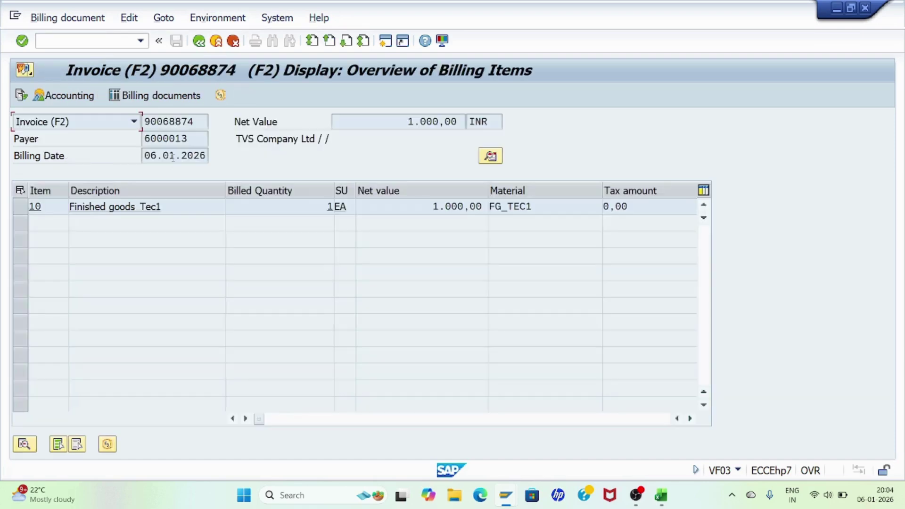
Display the billing document's accounting entry and compare it with the Step 3 debit and credit lines in the Excel worksheet.
{"action": "left_click", "coordinate": [68, 97]}
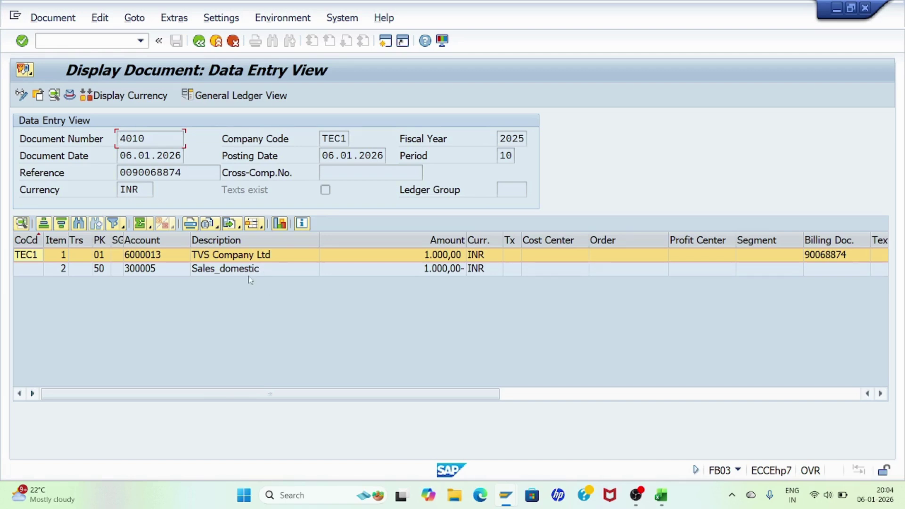
{"action": "left_click", "coordinate": [662, 501]}
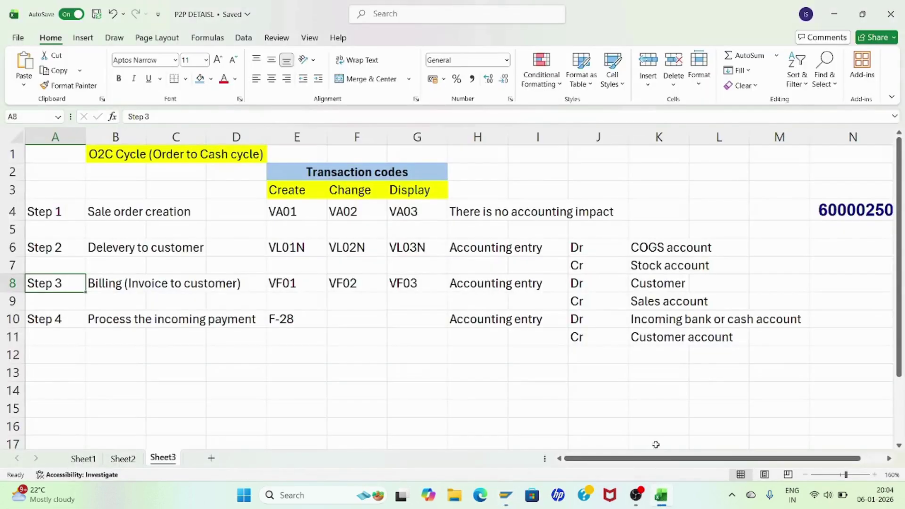
{"action": "left_click", "coordinate": [584, 283]}
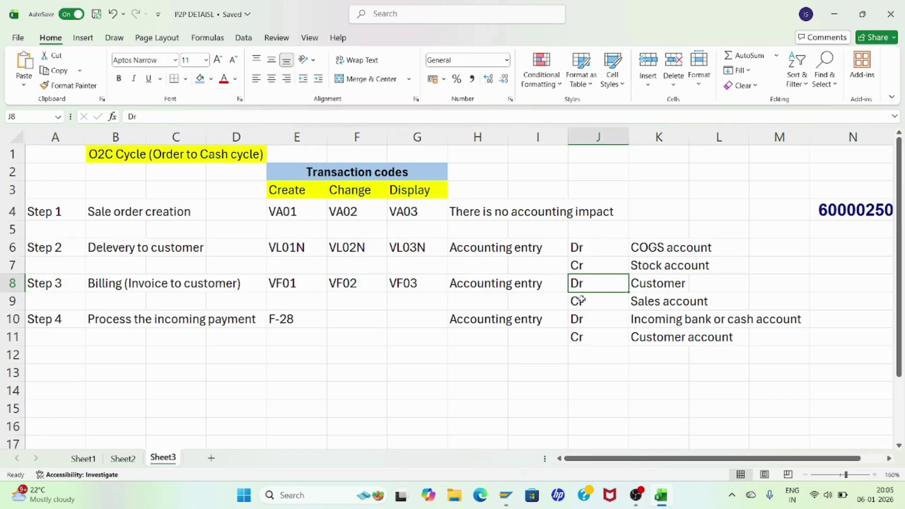
{"action": "left_click", "coordinate": [584, 298]}
{"action": "key", "text": "alt+Tab"}
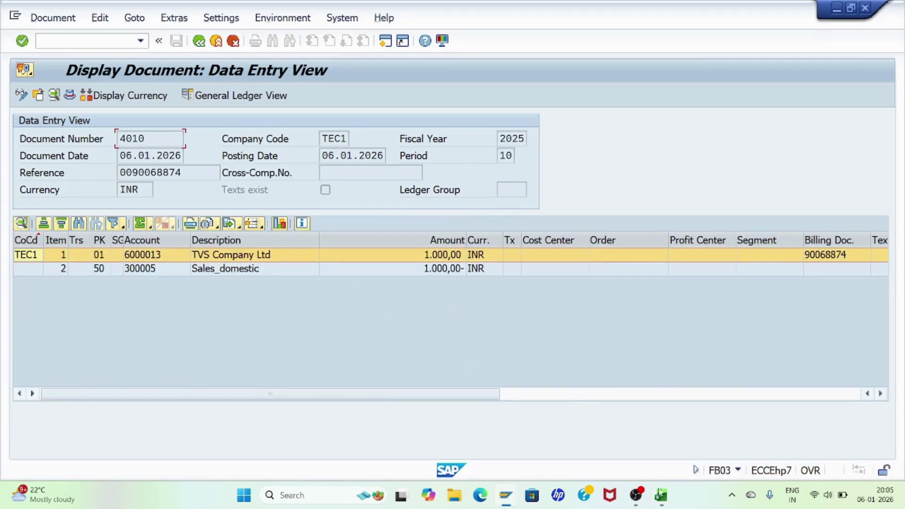
Check Step 4, incoming payment, in the Excel worksheet, and start transaction F-28 in a new SAP session.
{"action": "left_click", "coordinate": [661, 495]}
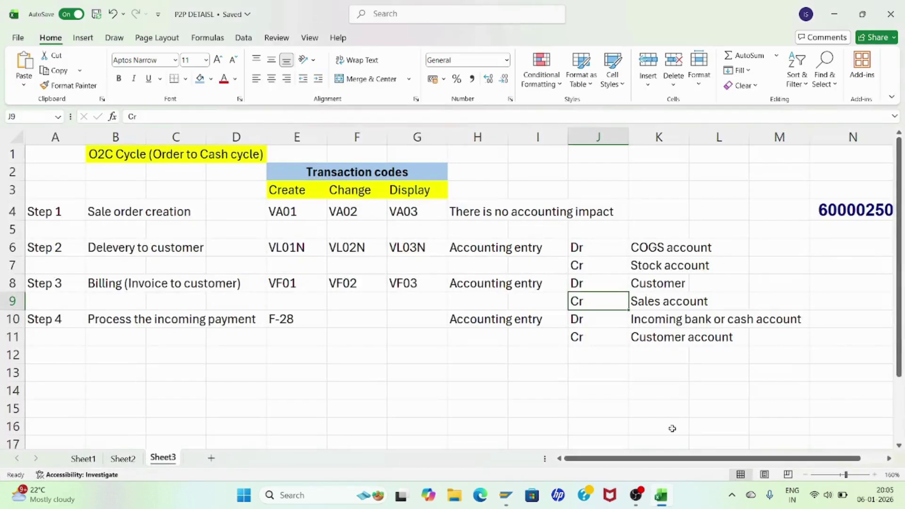
{"action": "left_click", "coordinate": [122, 323]}
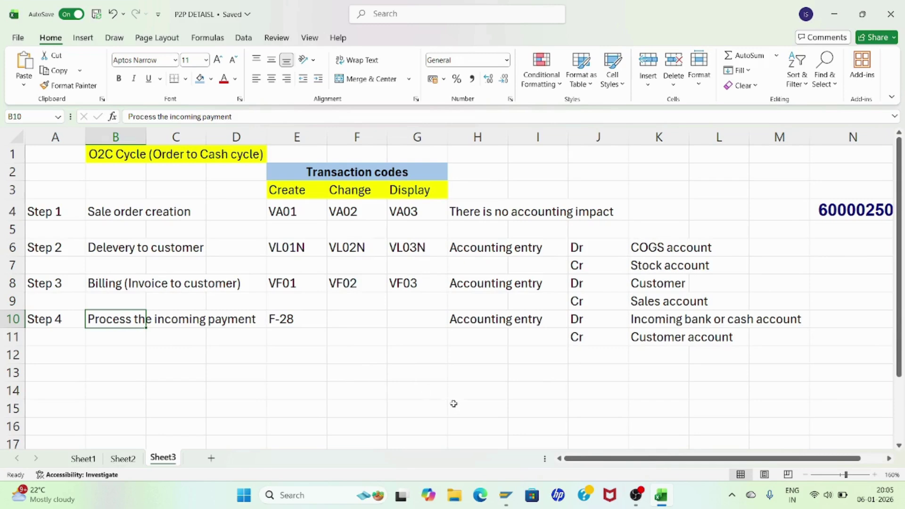
{"action": "mouse_move", "coordinate": [507, 500]}
{"action": "left_click", "coordinate": [564, 450]}
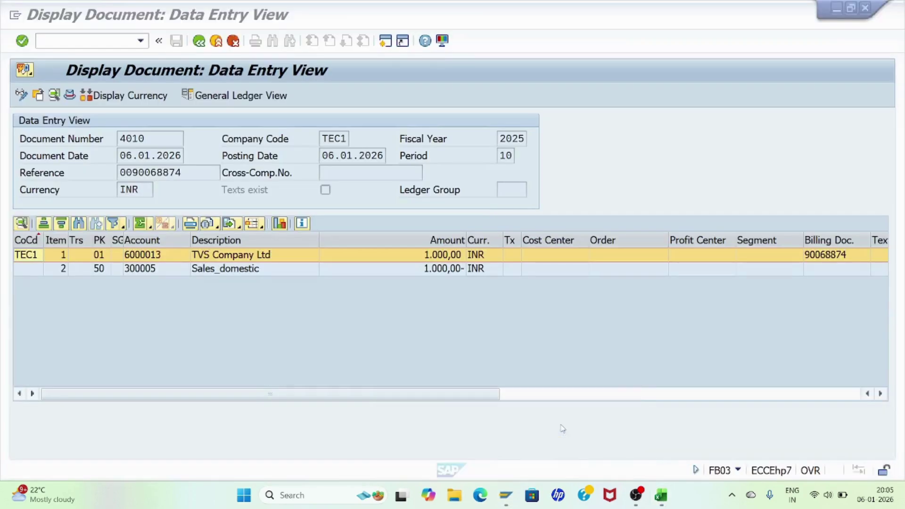
{"action": "left_click", "coordinate": [385, 42]}
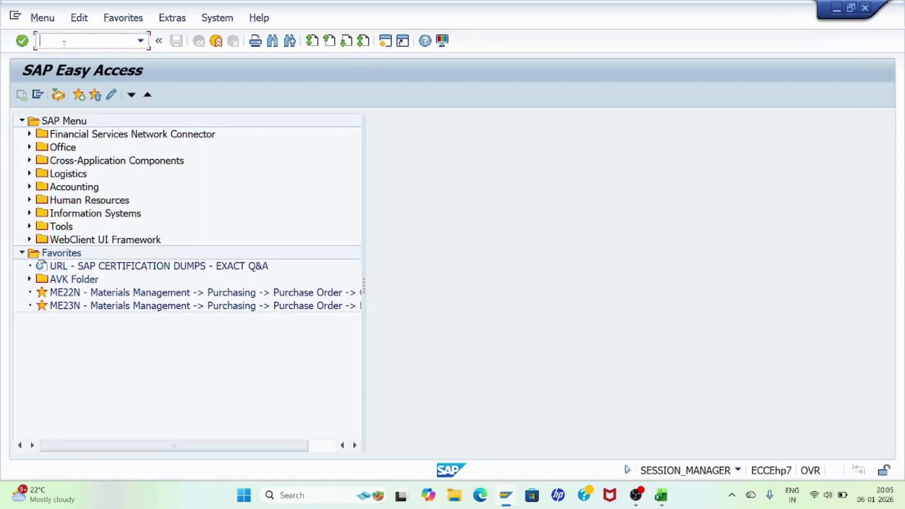
{"action": "type", "text": "F-28"}
{"action": "key", "text": "Return"}
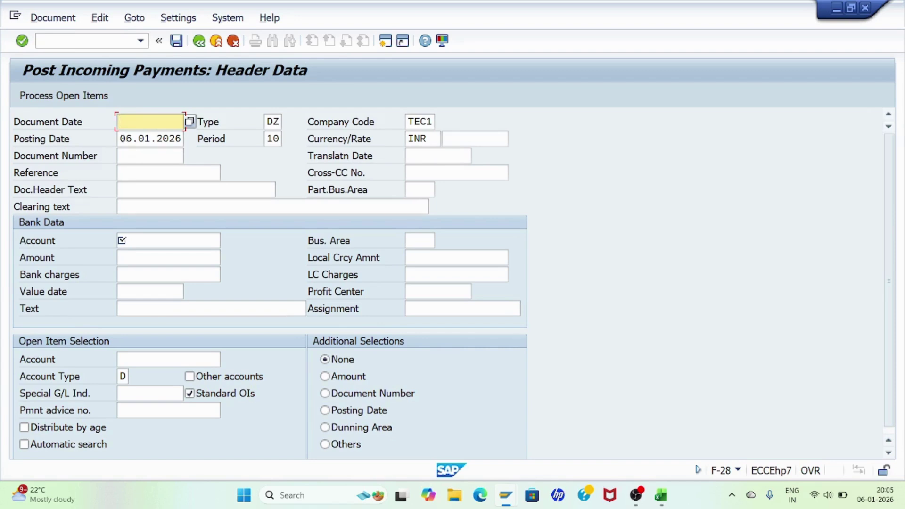
Copy the posting date 06.01.2026 into the document date, leaving the reference and document header text blank.
{"action": "left_click_drag", "start_coordinate": [120, 138], "coordinate": [208, 145]}
{"action": "key", "text": "ctrl+c"}
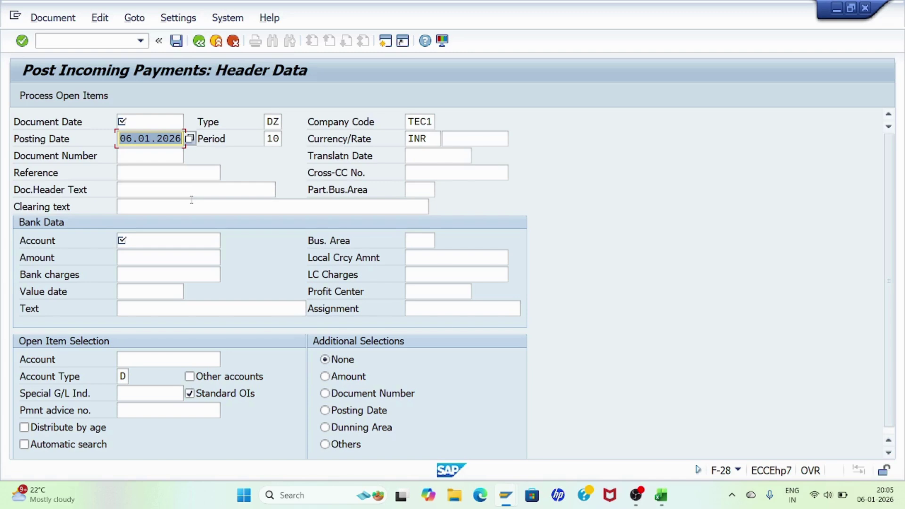
{"action": "left_click", "coordinate": [151, 126]}
{"action": "key", "text": "ctrl+v"}
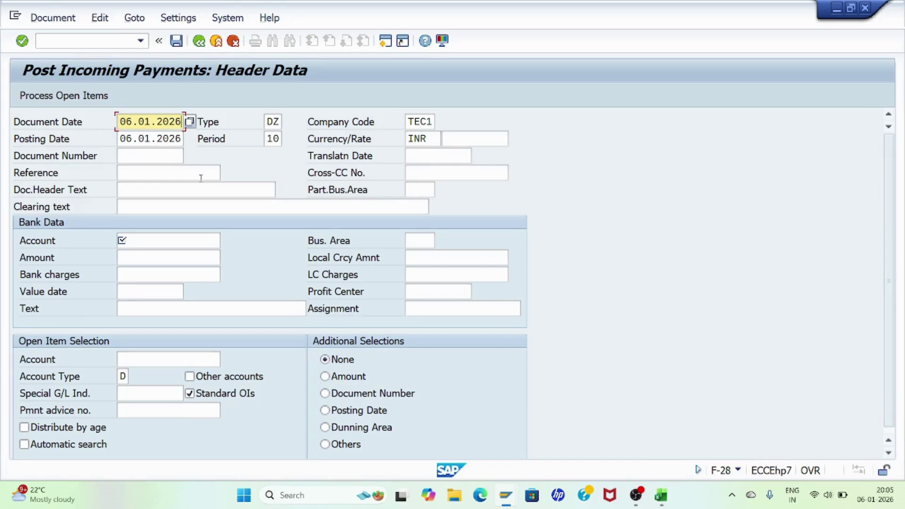
{"action": "left_click", "coordinate": [143, 178]}
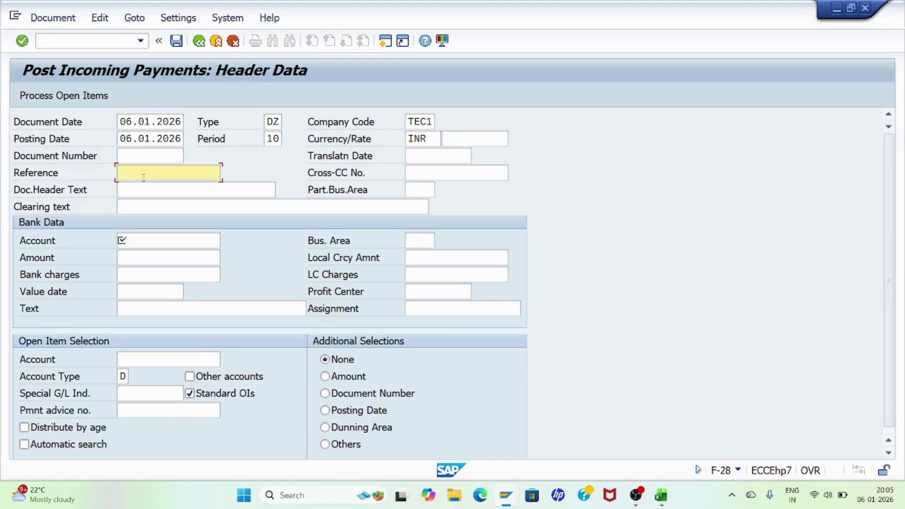
{"action": "left_click", "coordinate": [145, 192]}
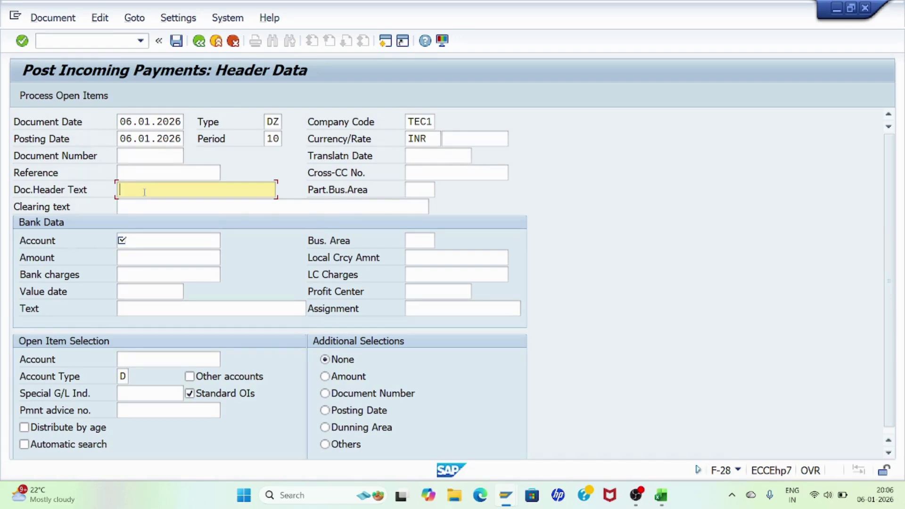
In the bank data, choose the Bank or Cash A/C G/L account of company code TEC1 and enter the amount 1.
{"action": "left_click", "coordinate": [136, 243]}
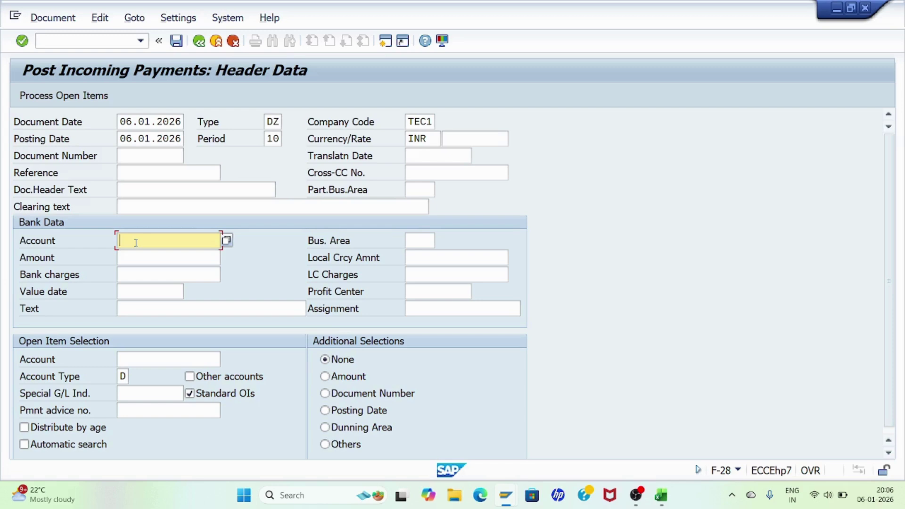
{"action": "left_click", "coordinate": [227, 240]}
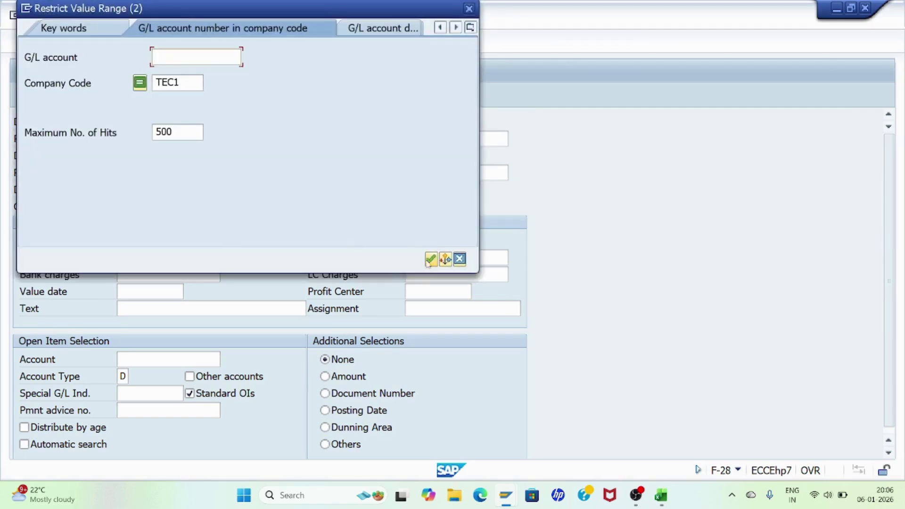
{"action": "left_click", "coordinate": [431, 259]}
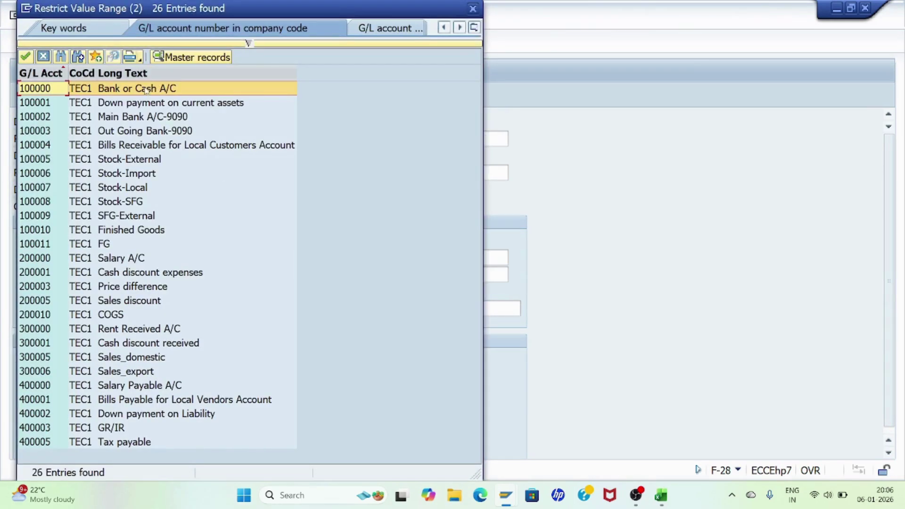
{"action": "double_click", "coordinate": [148, 89]}
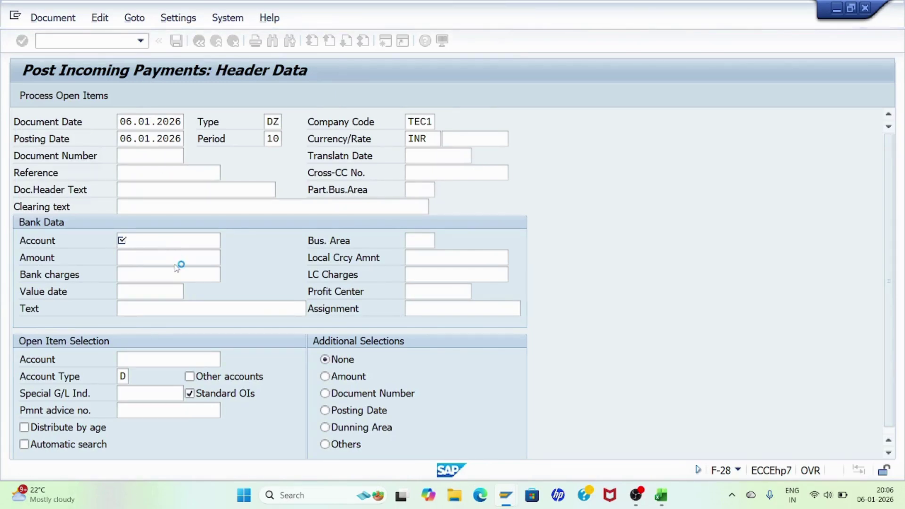
{"action": "left_click", "coordinate": [140, 258]}
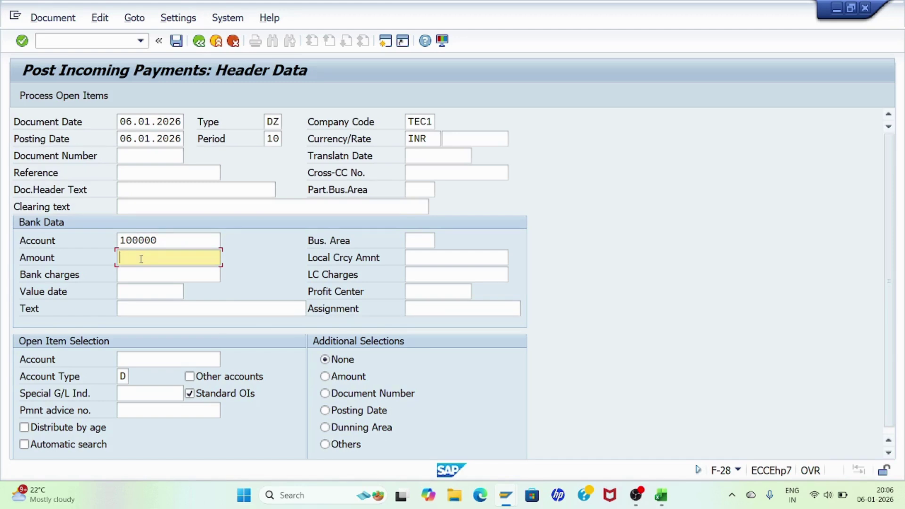
{"action": "type", "text": "1"}
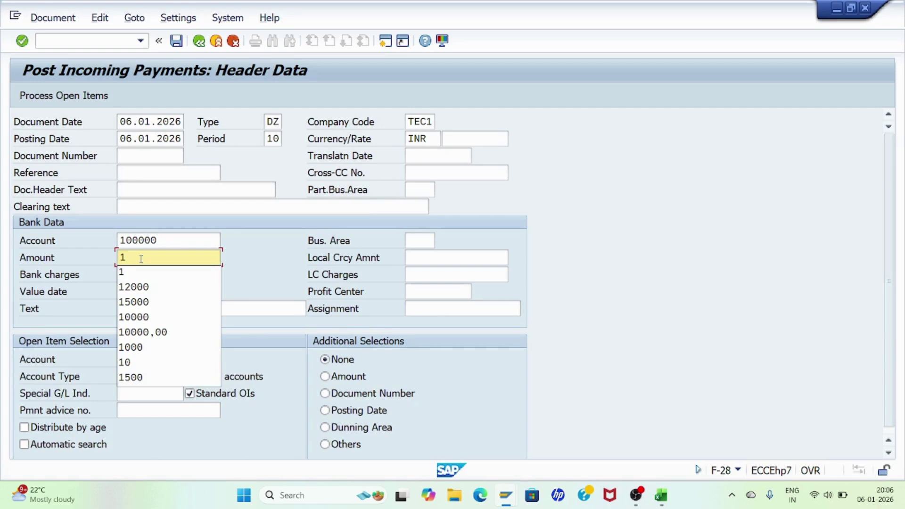
{"action": "left_click", "coordinate": [235, 252]}
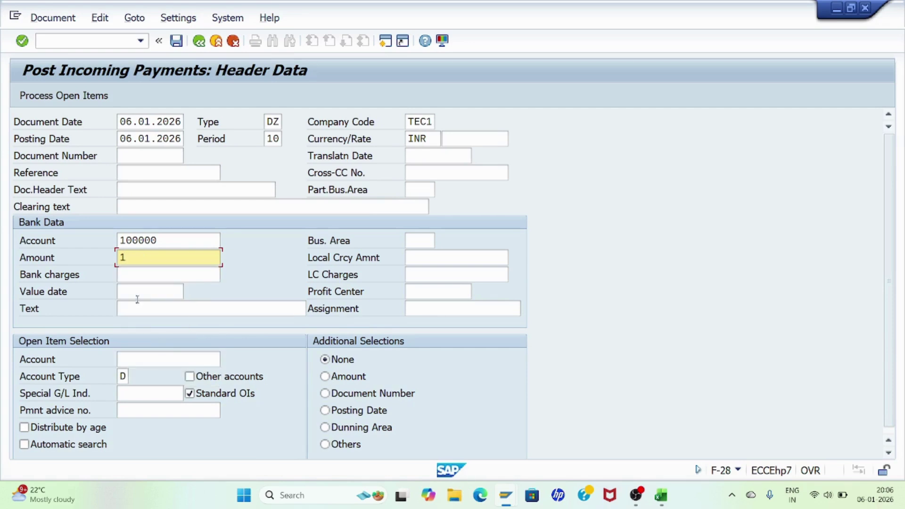
Set the value date in the bank data to 06.01.2026, leaving the text blank.
{"action": "left_click", "coordinate": [136, 292]}
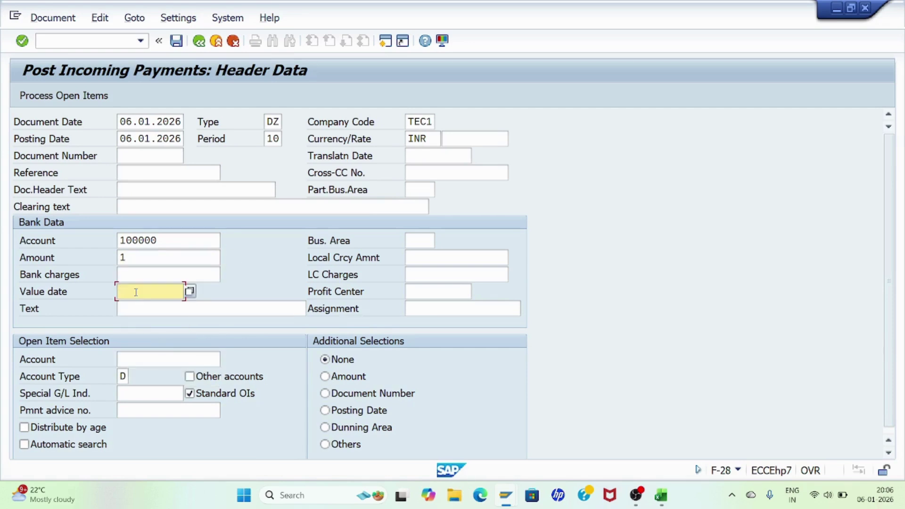
{"action": "left_click", "coordinate": [189, 290]}
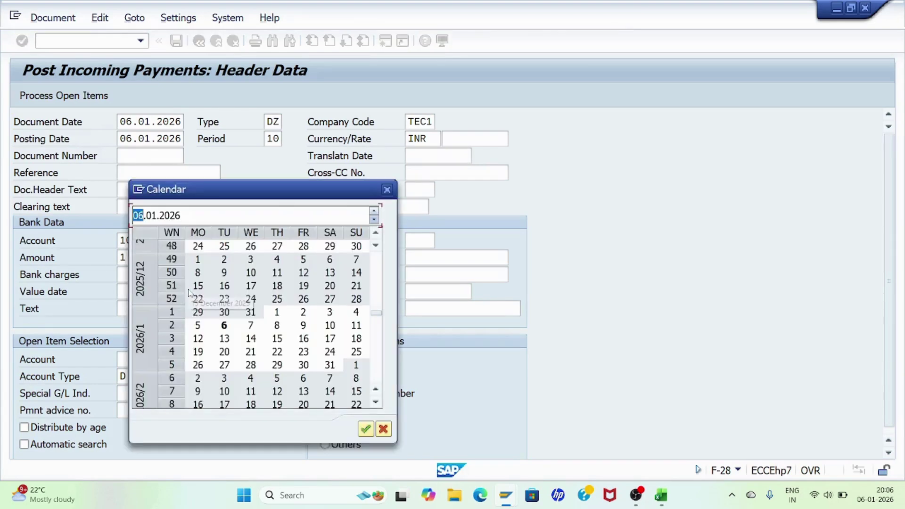
{"action": "double_click", "coordinate": [227, 330]}
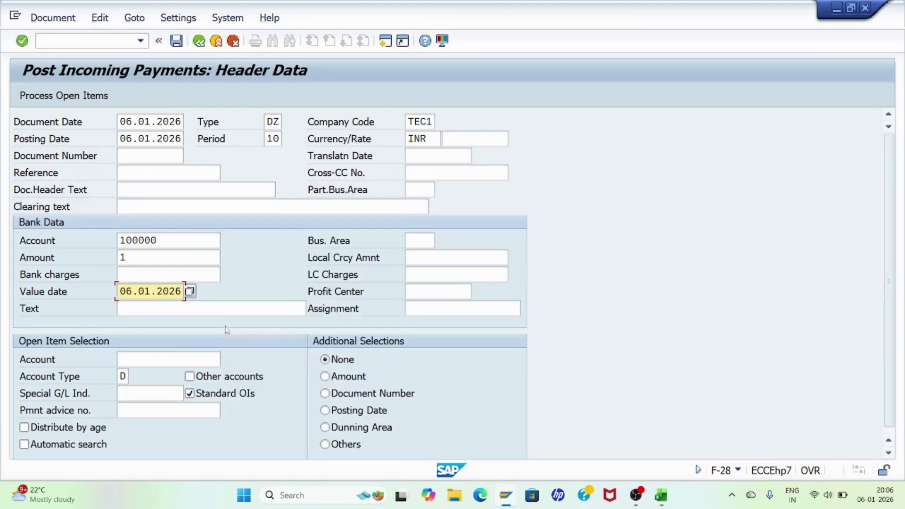
{"action": "left_click", "coordinate": [136, 308]}
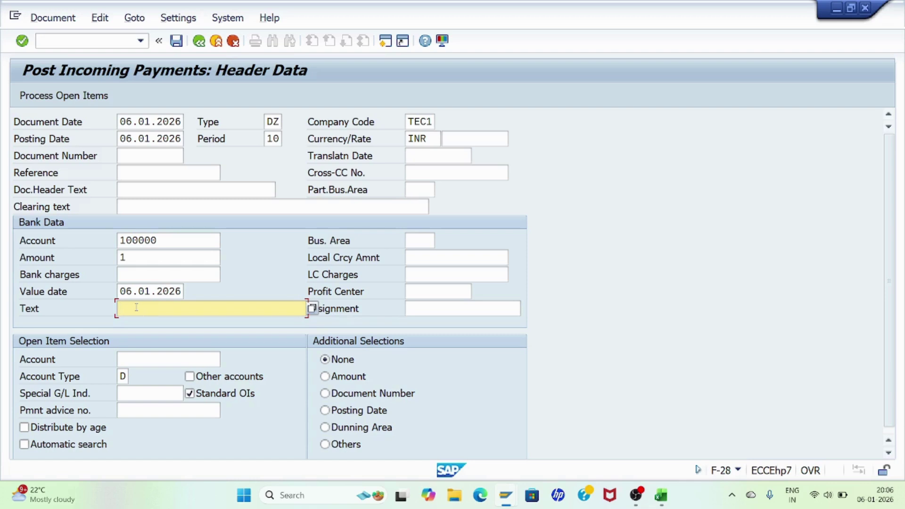
Look up the customers of company code TEC1 and choose TVS Company Ltd as the open item selection account.
{"action": "left_click", "coordinate": [142, 357]}
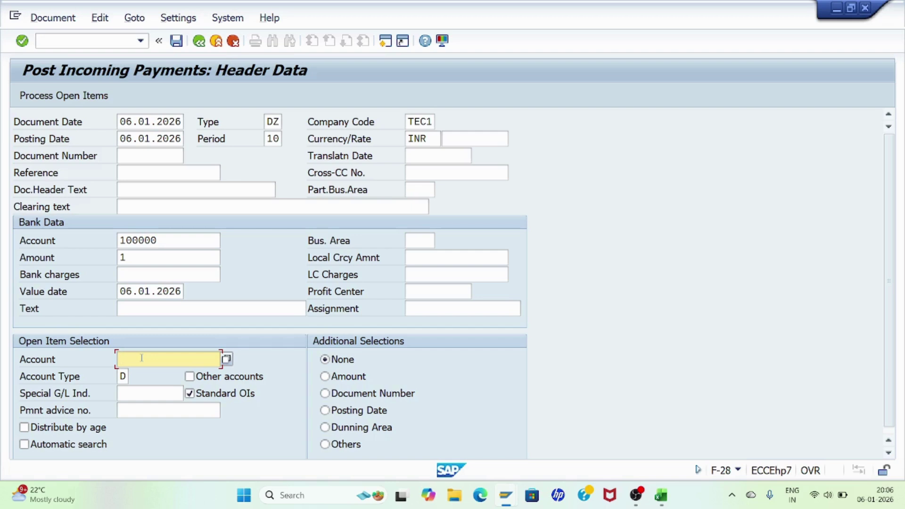
{"action": "left_click", "coordinate": [227, 360]}
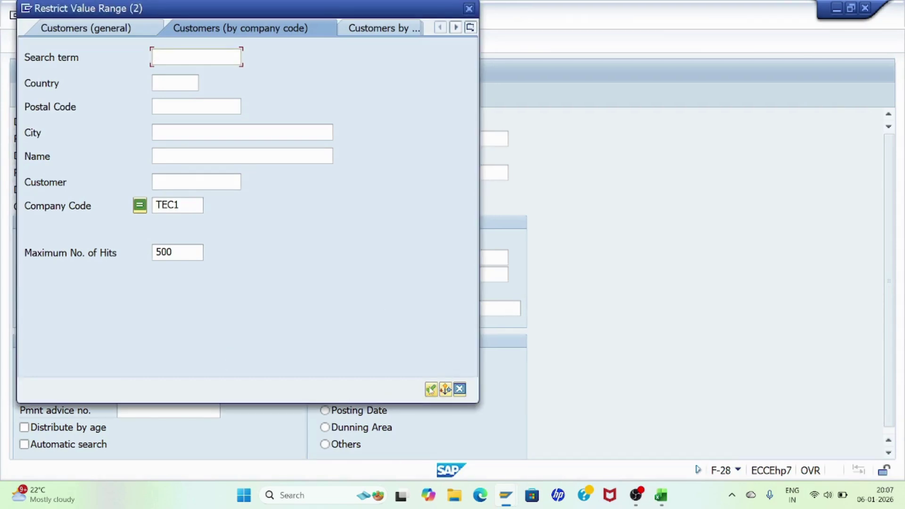
{"action": "left_click", "coordinate": [431, 389]}
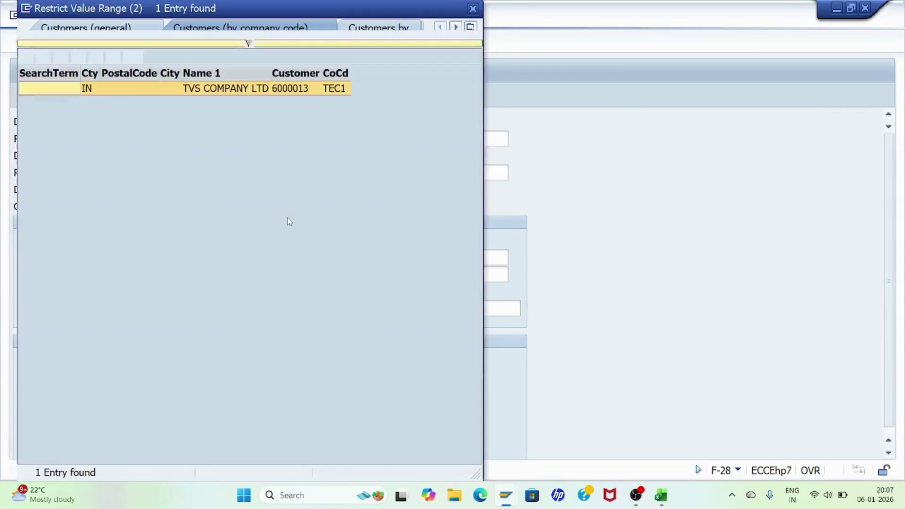
{"action": "double_click", "coordinate": [289, 90]}
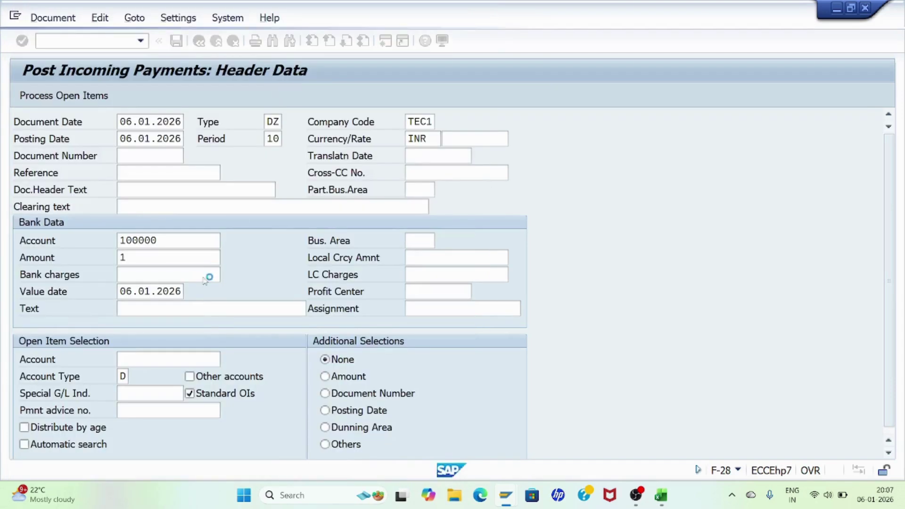
Process the customer's open items, select all of them and deactivate them.
{"action": "left_click", "coordinate": [73, 99]}
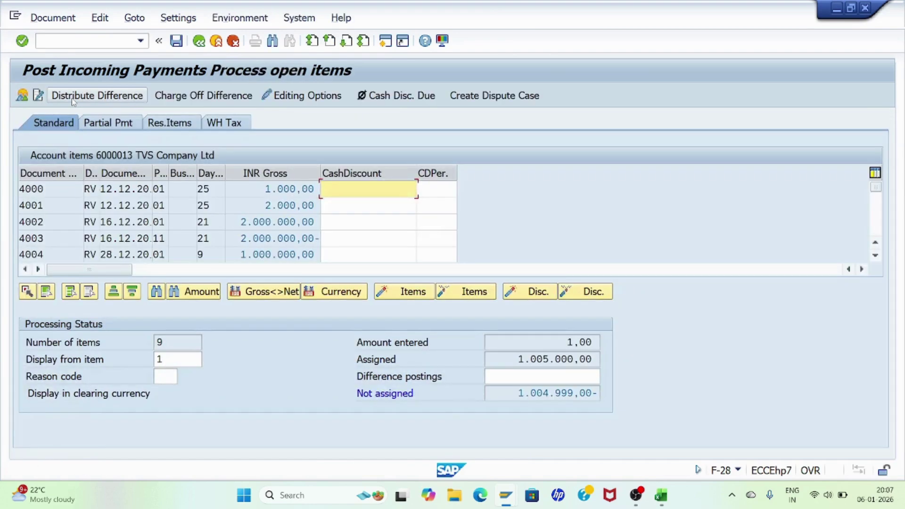
{"action": "left_click", "coordinate": [71, 292]}
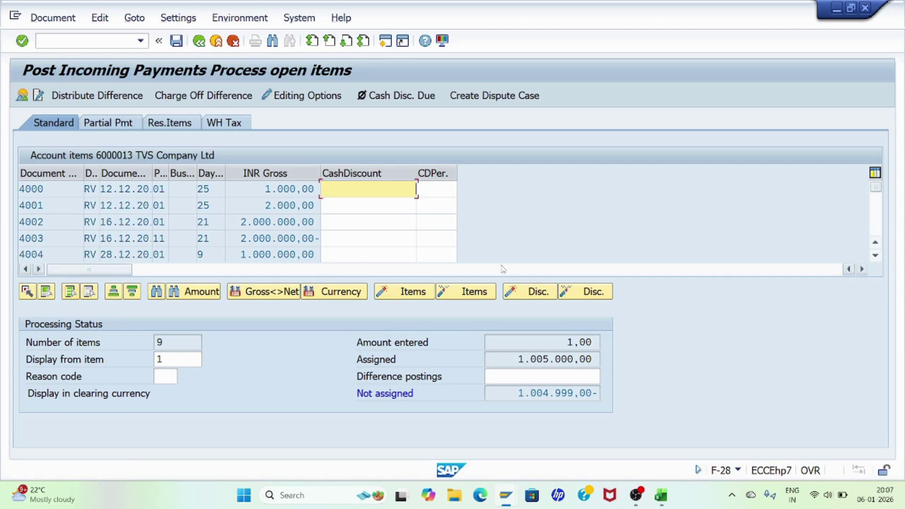
{"action": "left_click", "coordinate": [477, 295]}
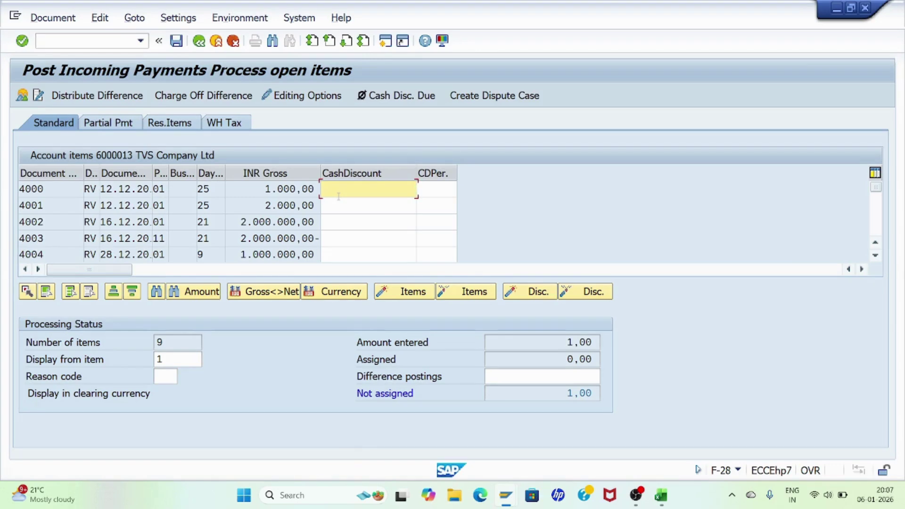
Locate the open item dated 06.01.2026 in the list and check its document number against the accounting document in the other SAP session.
{"action": "left_click", "coordinate": [876, 256]}
{"action": "left_click", "coordinate": [876, 256]}
{"action": "left_click", "coordinate": [876, 256]}
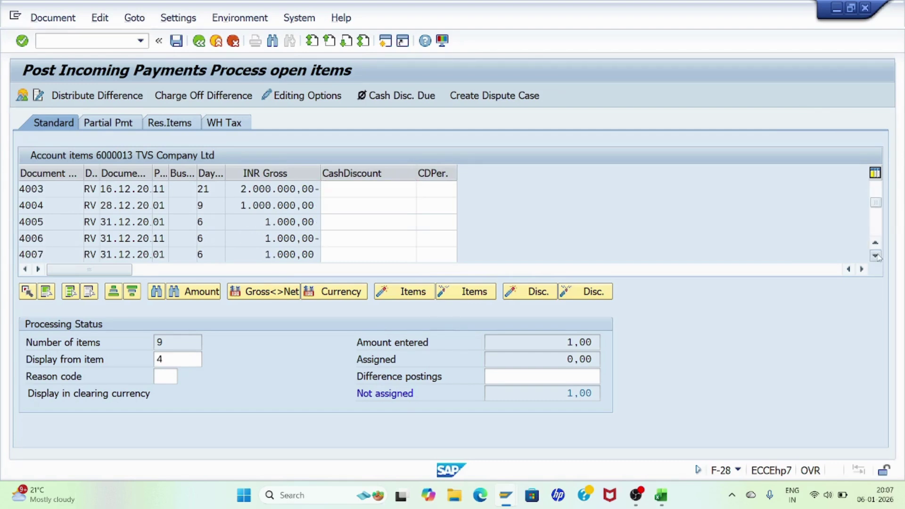
{"action": "left_click", "coordinate": [875, 256]}
{"action": "left_click", "coordinate": [875, 256]}
{"action": "left_click", "coordinate": [876, 256]}
{"action": "left_click", "coordinate": [876, 256]}
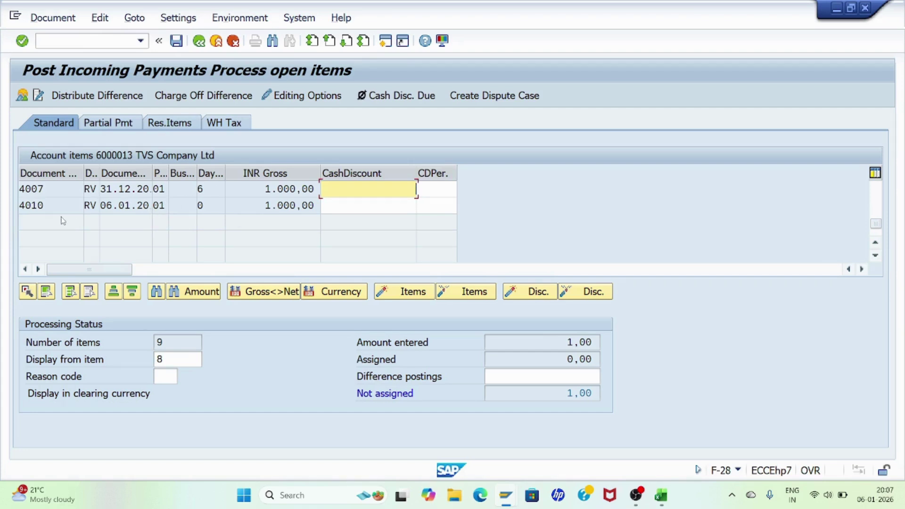
{"action": "left_click", "coordinate": [45, 208]}
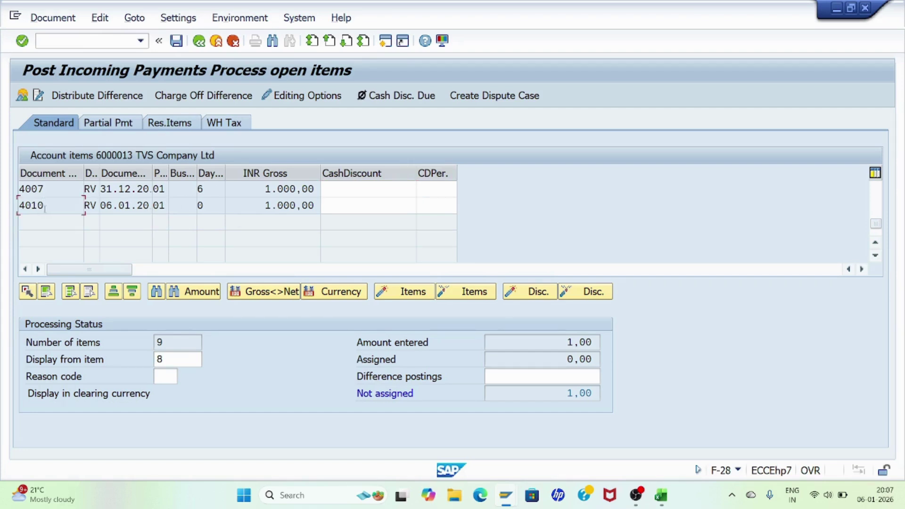
{"action": "mouse_move", "coordinate": [506, 495]}
{"action": "left_click", "coordinate": [502, 437]}
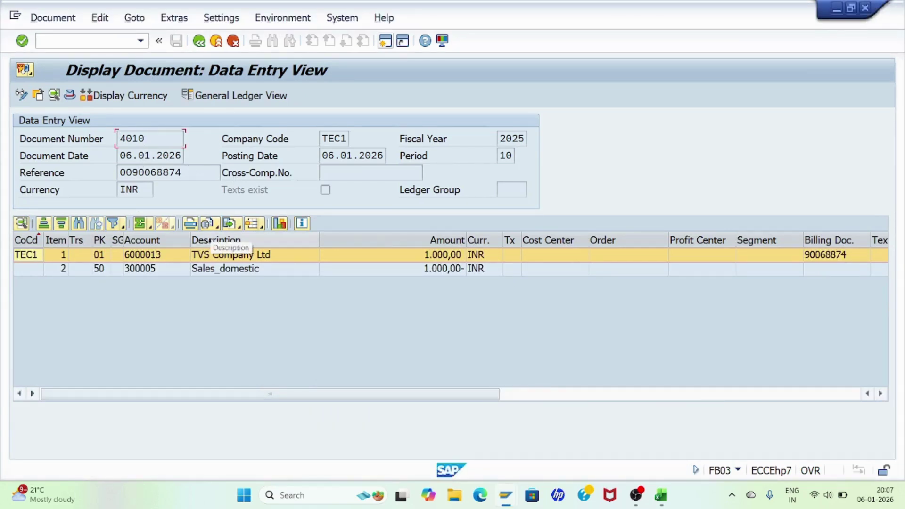
Return to the incoming payment session and activate the customer's 1.000,00 INR open item dated 06.01.2026 for clearing.
{"action": "mouse_move", "coordinate": [506, 498]}
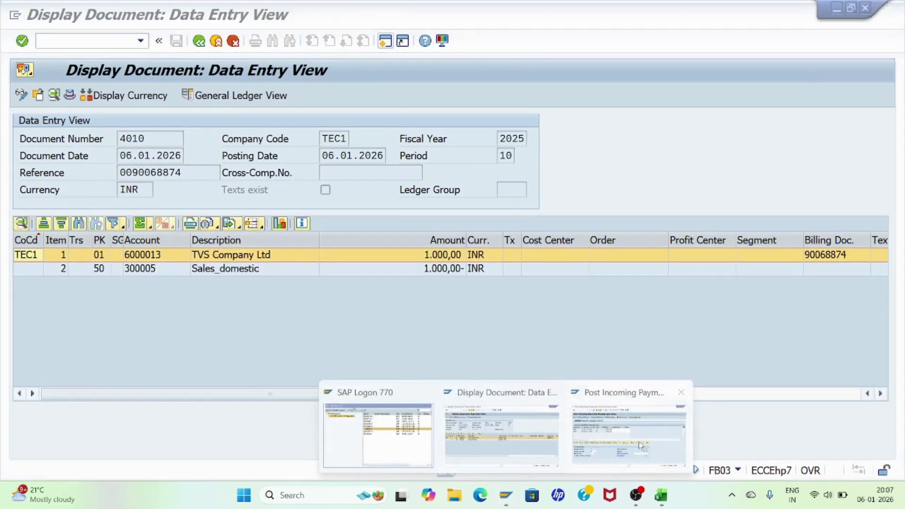
{"action": "left_click", "coordinate": [631, 443]}
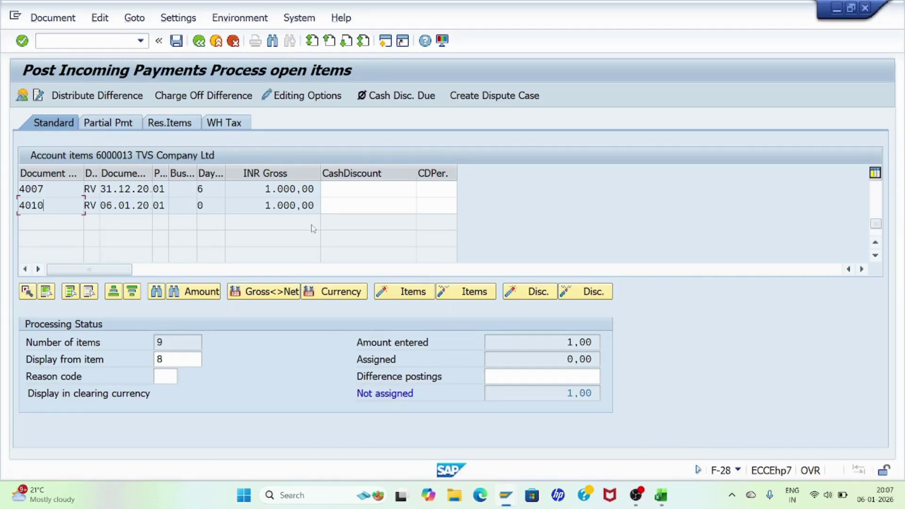
{"action": "double_click", "coordinate": [292, 205]}
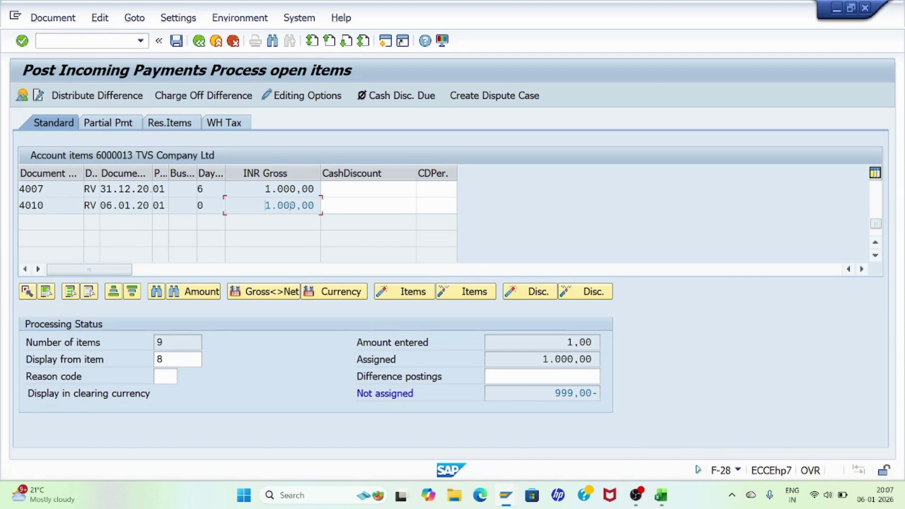
Set the amount of the Bank or Cash A/C line item to * and return to the document overview.
{"action": "left_click", "coordinate": [23, 96]}
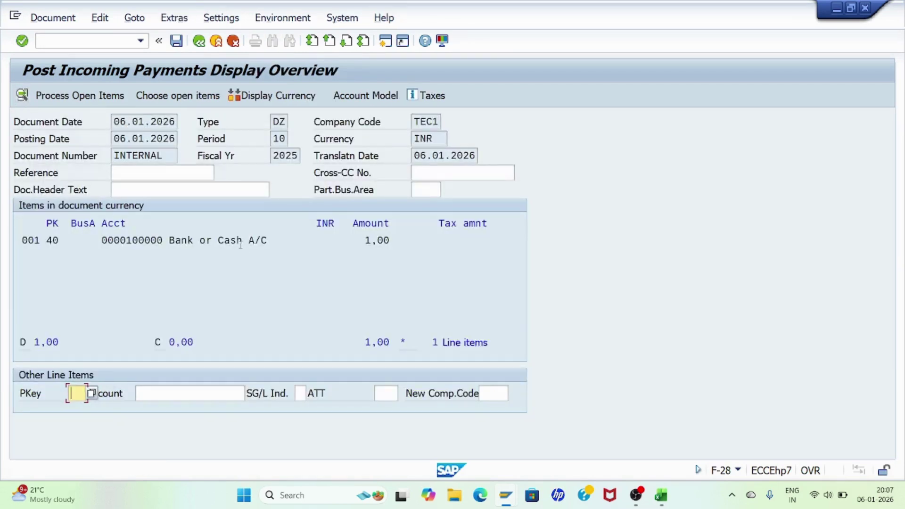
{"action": "double_click", "coordinate": [184, 242]}
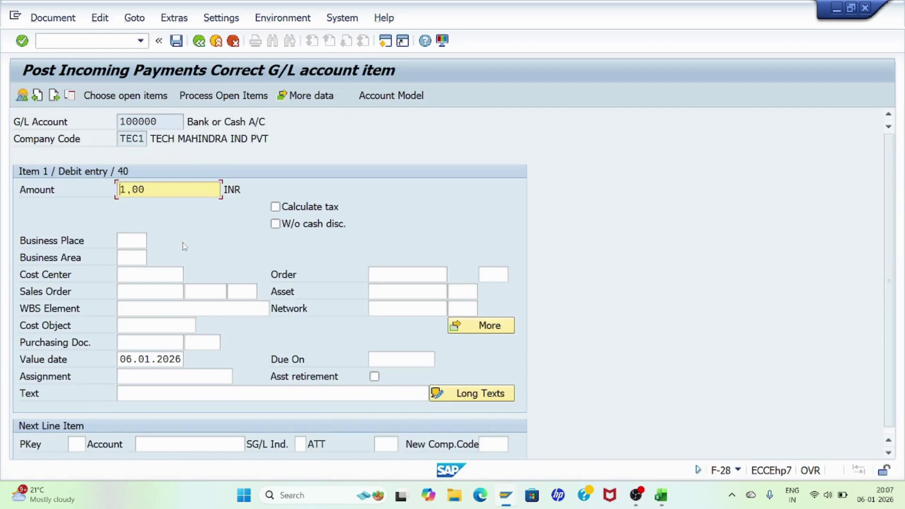
{"action": "left_click", "coordinate": [153, 192]}
{"action": "key", "text": "BackSpace"}
{"action": "key", "text": "BackSpace"}
{"action": "key", "text": "BackSpace"}
{"action": "key", "text": "BackSpace"}
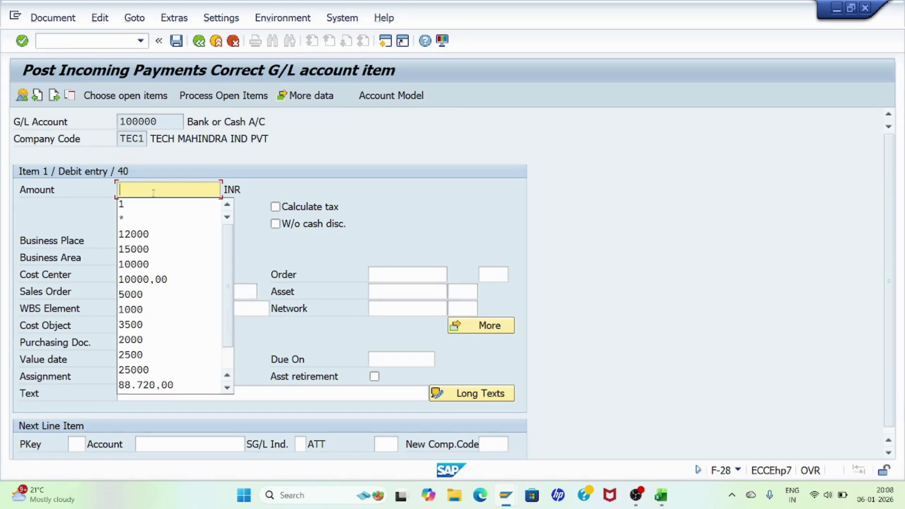
{"action": "type", "text": "*"}
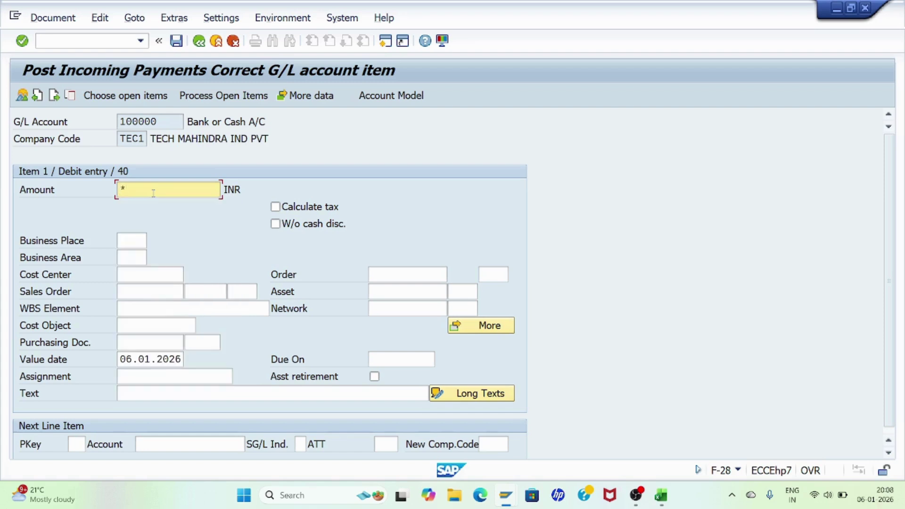
{"action": "key", "text": "Return"}
{"action": "left_click", "coordinate": [21, 95]}
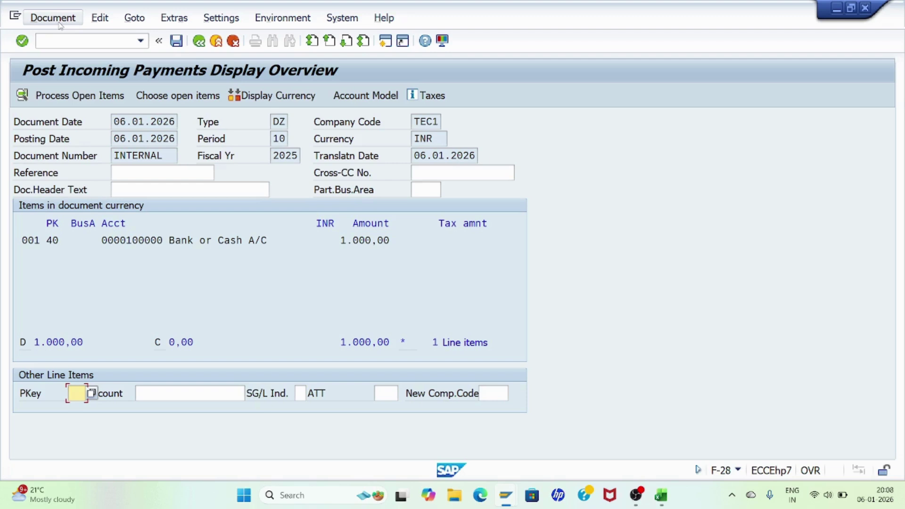
Simulate the incoming payment document and post it.
{"action": "left_click", "coordinate": [60, 24]}
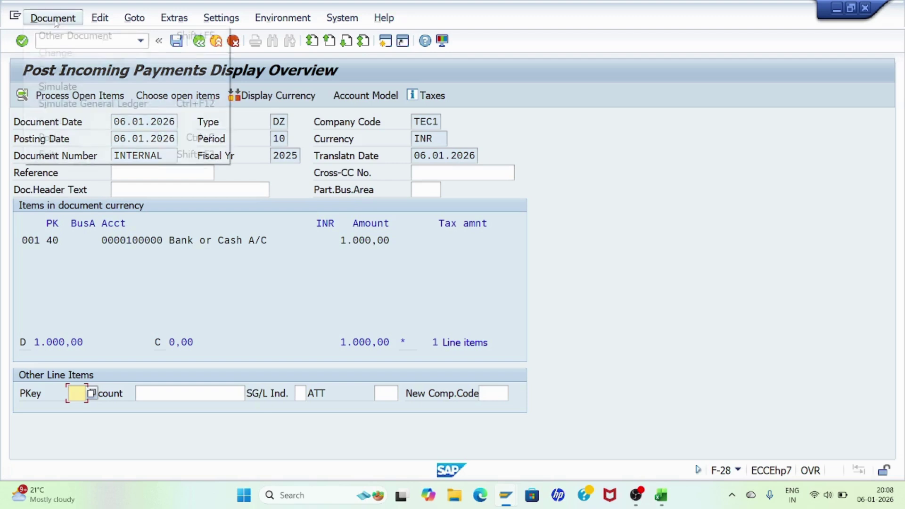
{"action": "left_click", "coordinate": [61, 90]}
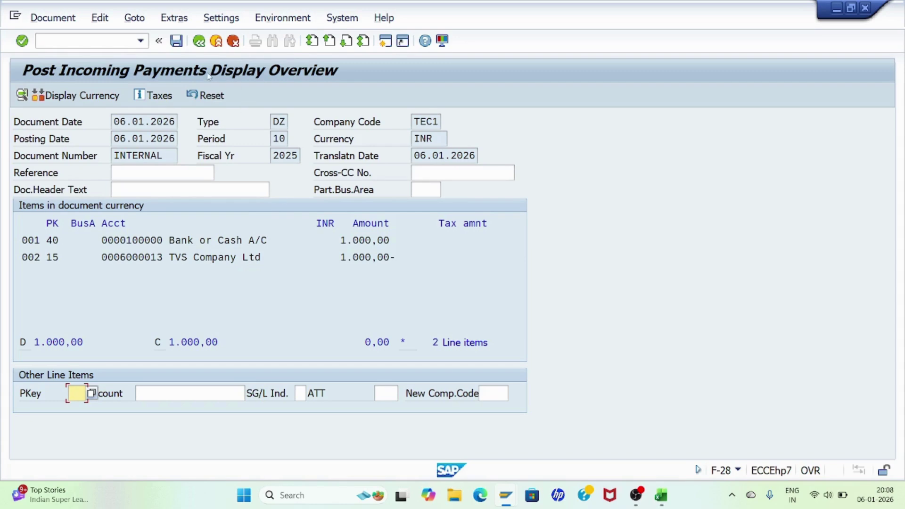
{"action": "left_click", "coordinate": [177, 42]}
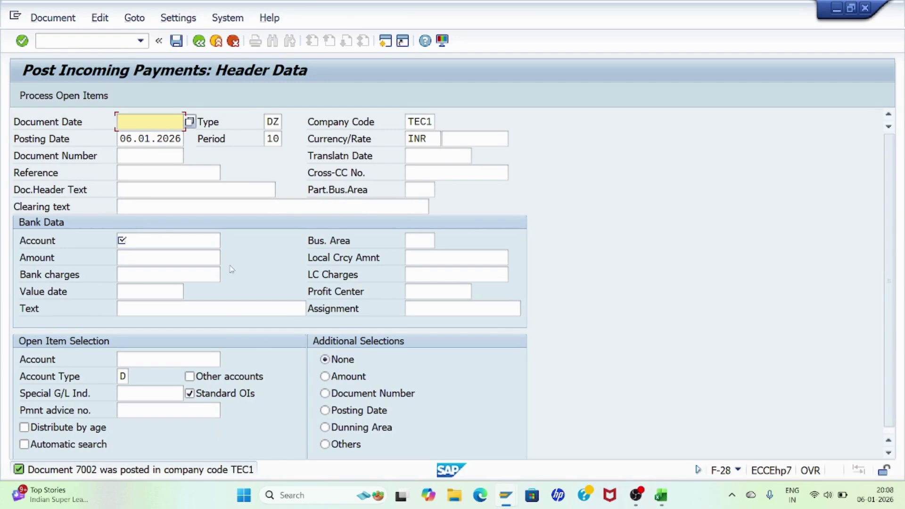
Display the posted payment document and compare its line items with the Step 4 accounting entry in the Excel worksheet.
{"action": "left_click", "coordinate": [53, 19]}
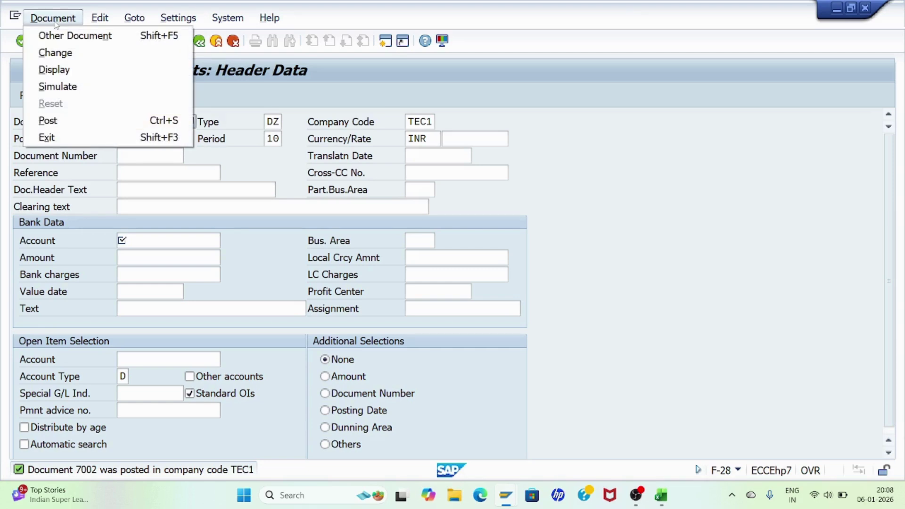
{"action": "left_click", "coordinate": [56, 70]}
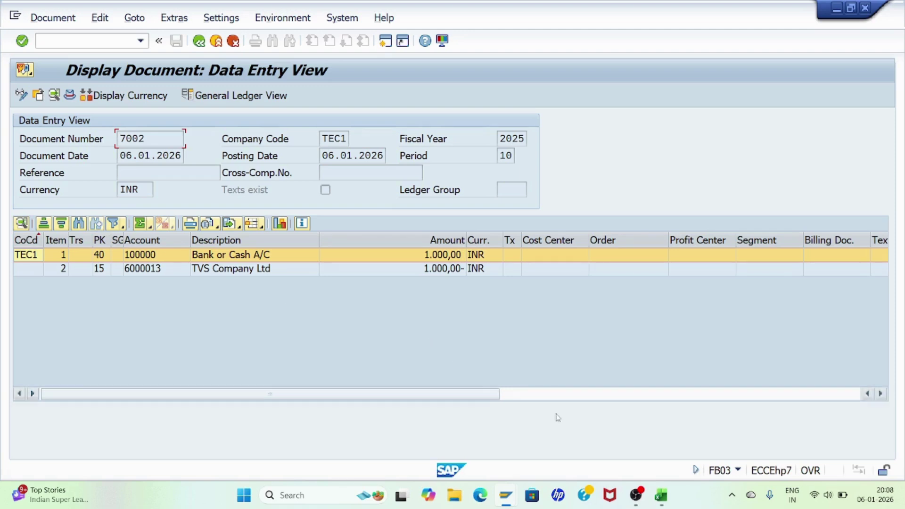
{"action": "left_click", "coordinate": [698, 473]}
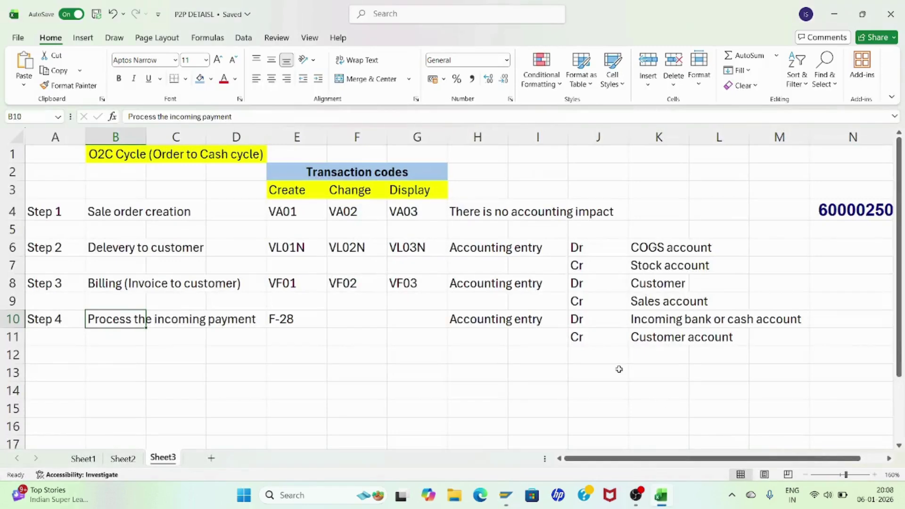
{"action": "key", "text": "alt+Tab"}
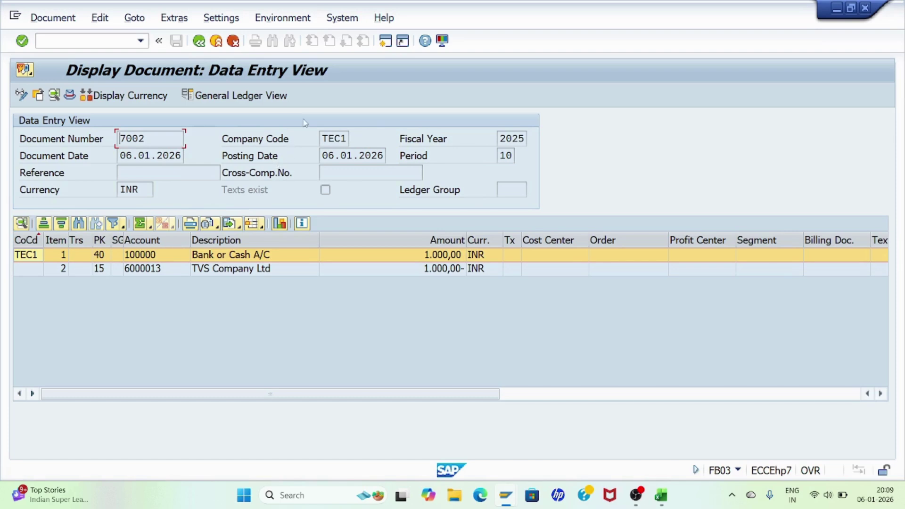
Show the payment usage of the posted document, examine the cleared RV and DZ items, and switch back to the Excel worksheet.
{"action": "left_click", "coordinate": [291, 22]}
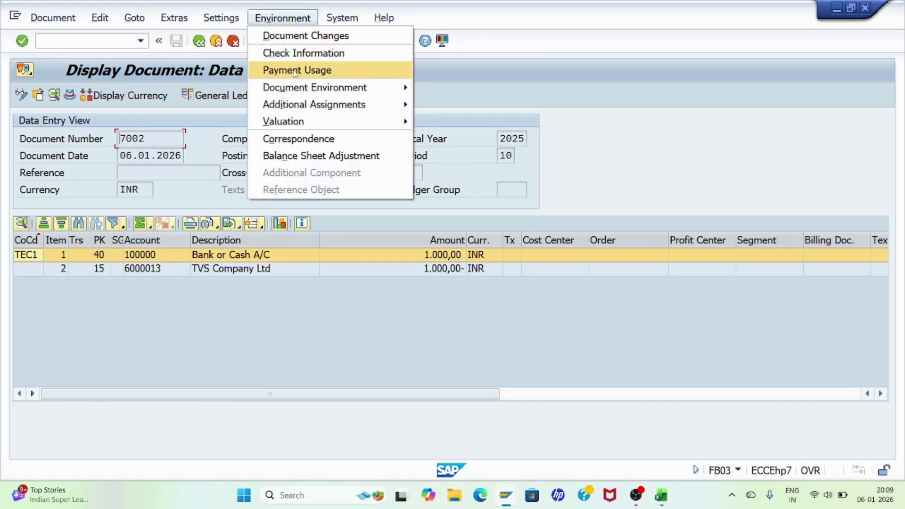
{"action": "left_click", "coordinate": [309, 71]}
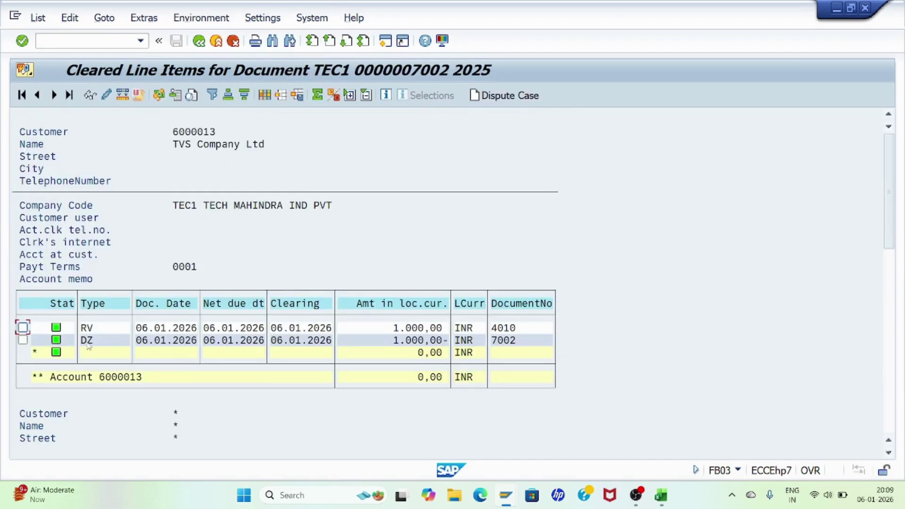
{"action": "left_click", "coordinate": [410, 343]}
{"action": "left_click", "coordinate": [413, 330]}
{"action": "left_click", "coordinate": [91, 328]}
{"action": "left_click", "coordinate": [661, 495]}
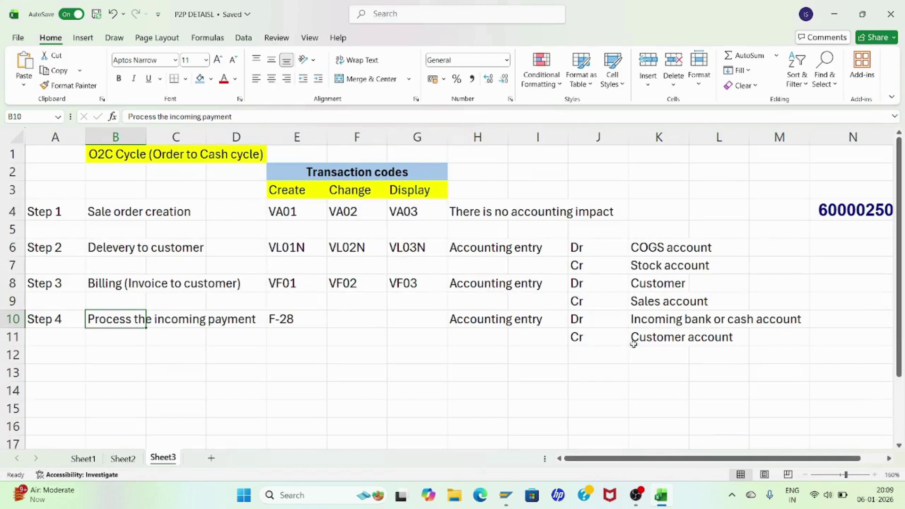